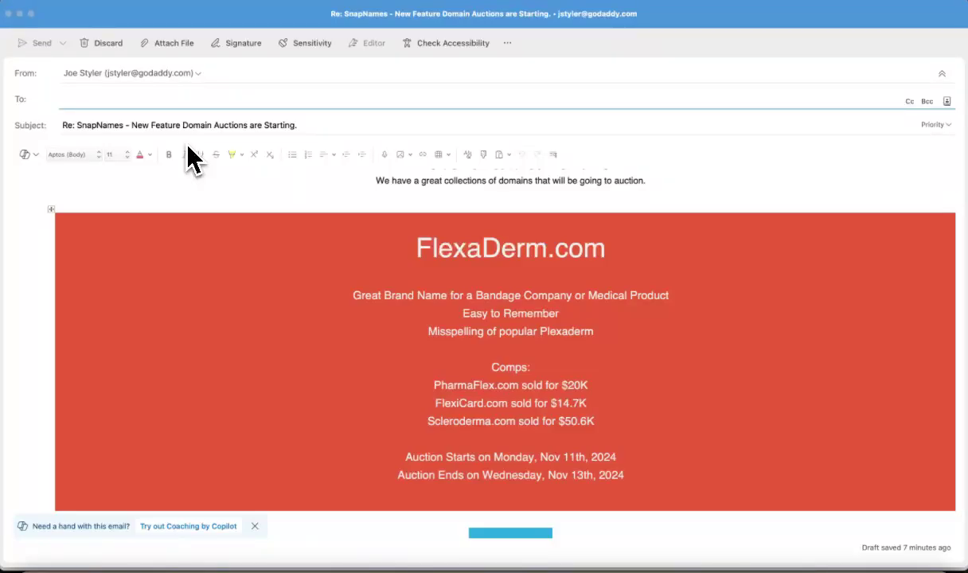
# Read through the FlexaDerm.com and Besst.com listings in the SnapNames auction email, including their selling points, comparable sales and auction dates
pyautogui.scroll(-10, 565, 275)
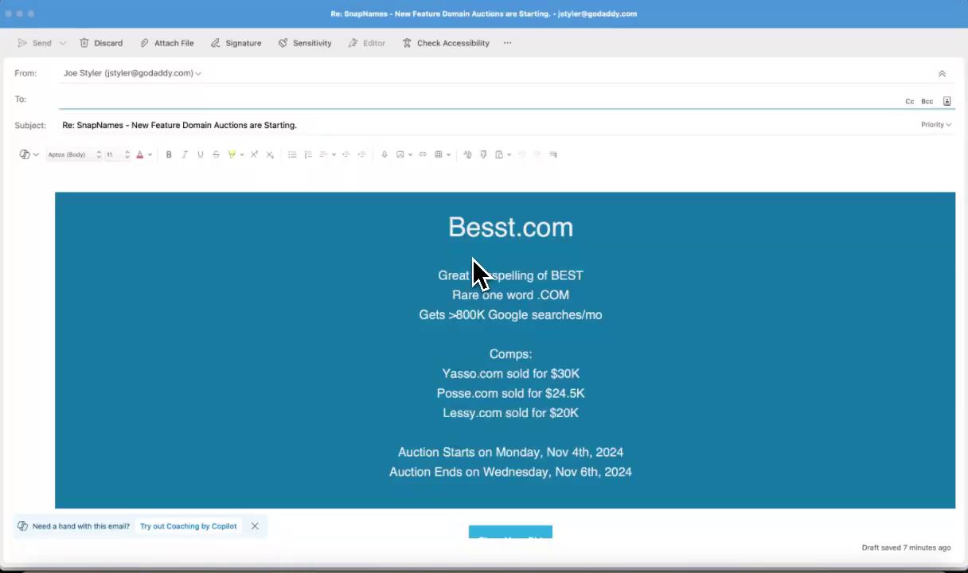
pyautogui.scroll(12, 473, 271)
pyautogui.scroll(-3, 471, 269)
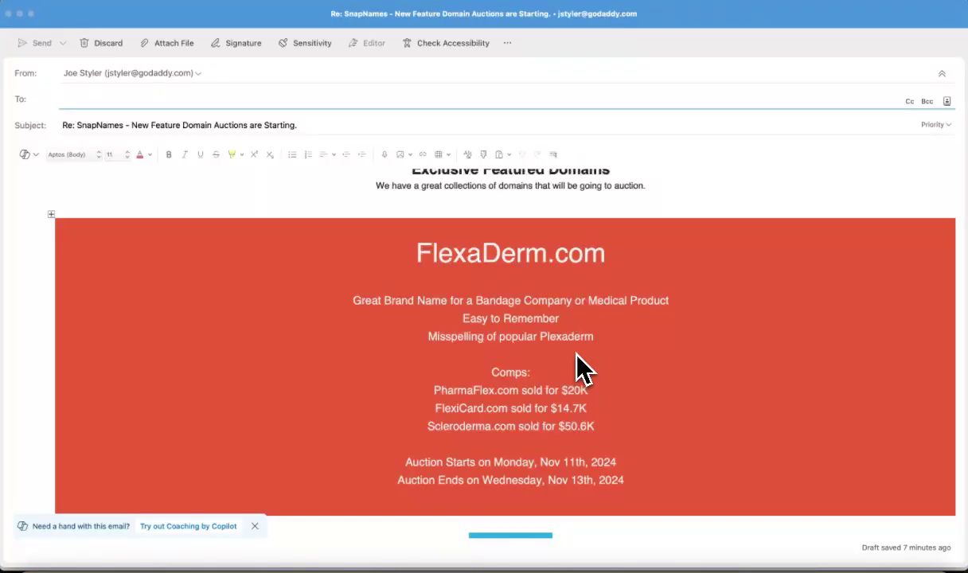
pyautogui.scroll(-1, 576, 354)
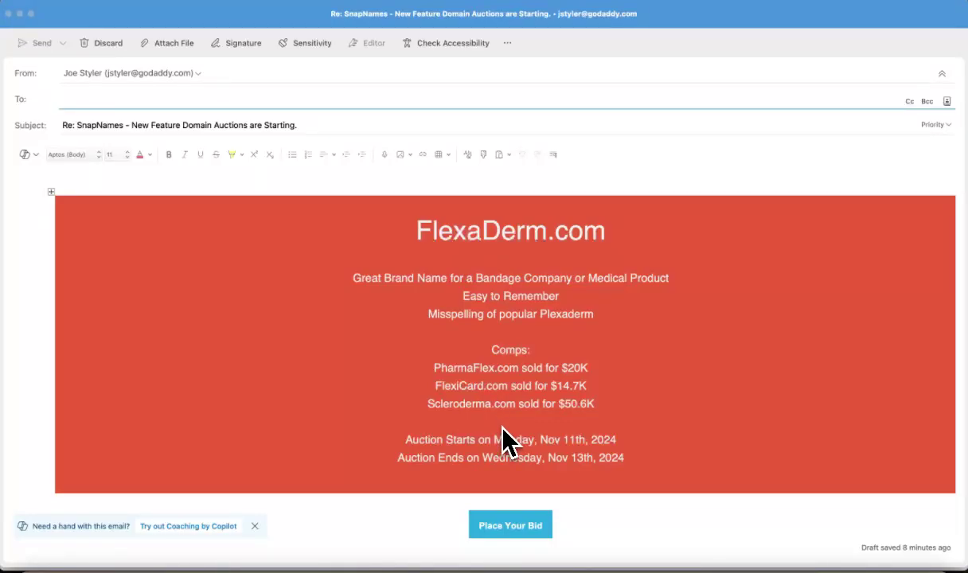
pyautogui.scroll(-6, 503, 429)
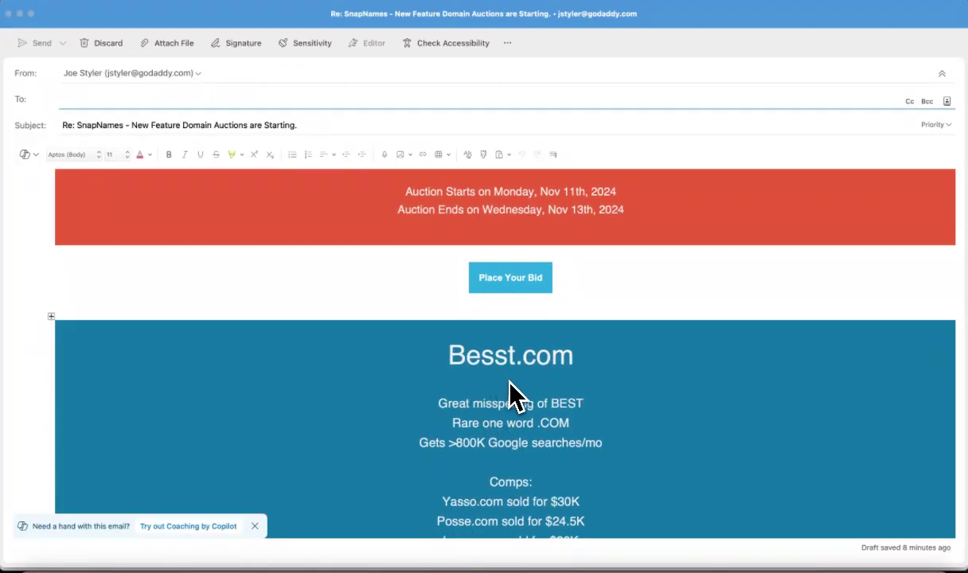
pyautogui.scroll(-1, 509, 384)
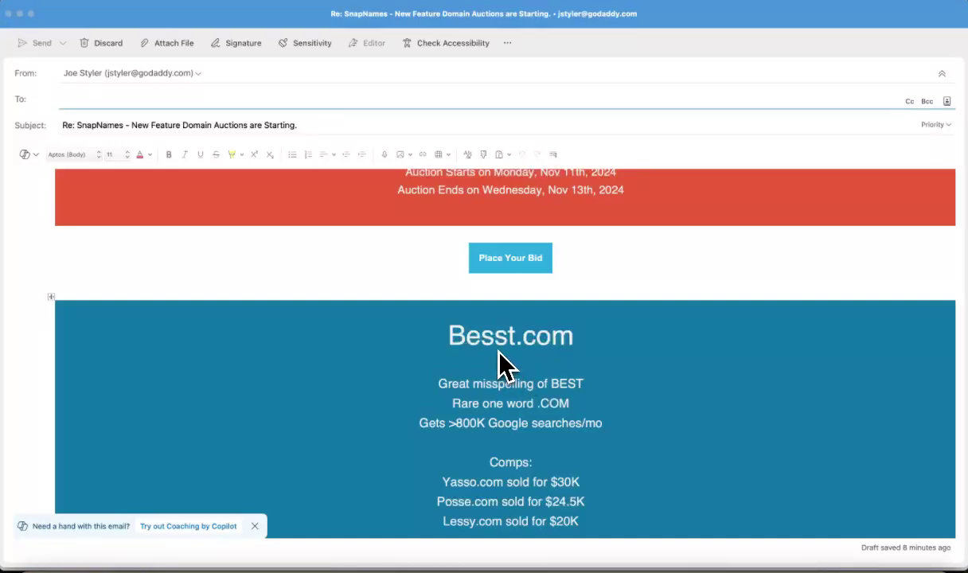
pyautogui.scroll(-2, 500, 387)
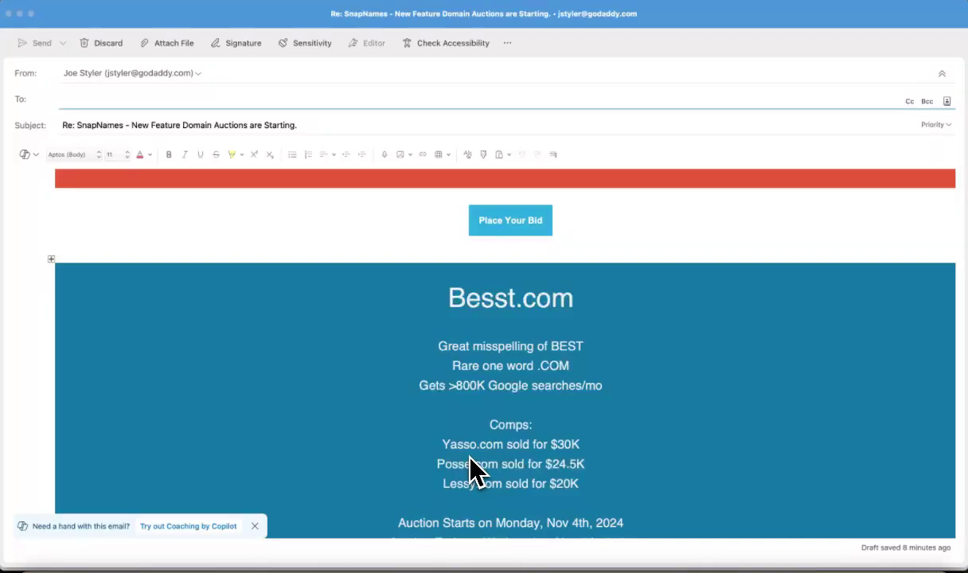
pyautogui.scroll(-1, 501, 456)
pyautogui.scroll(-1, 501, 458)
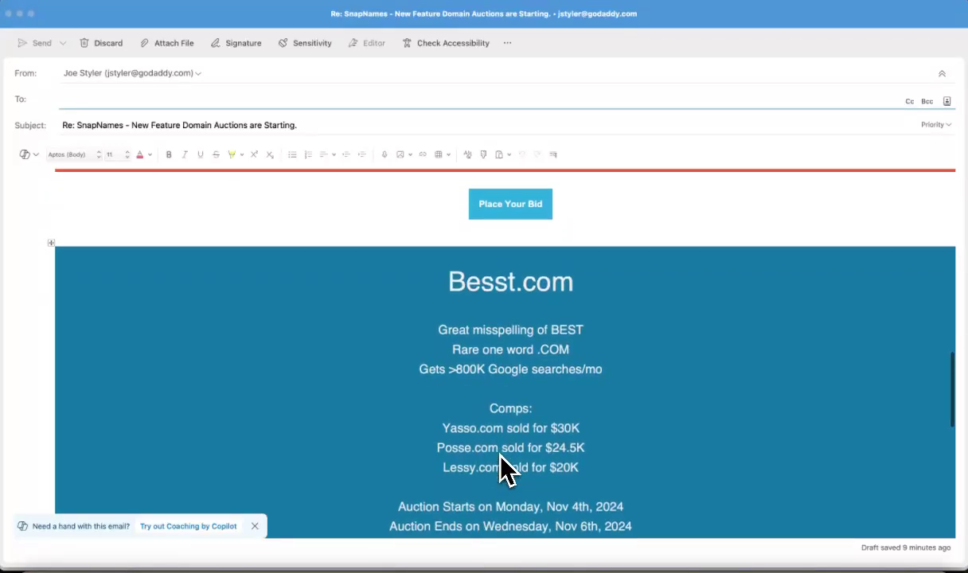
pyautogui.scroll(3, 501, 458)
pyautogui.scroll(-3, 500, 456)
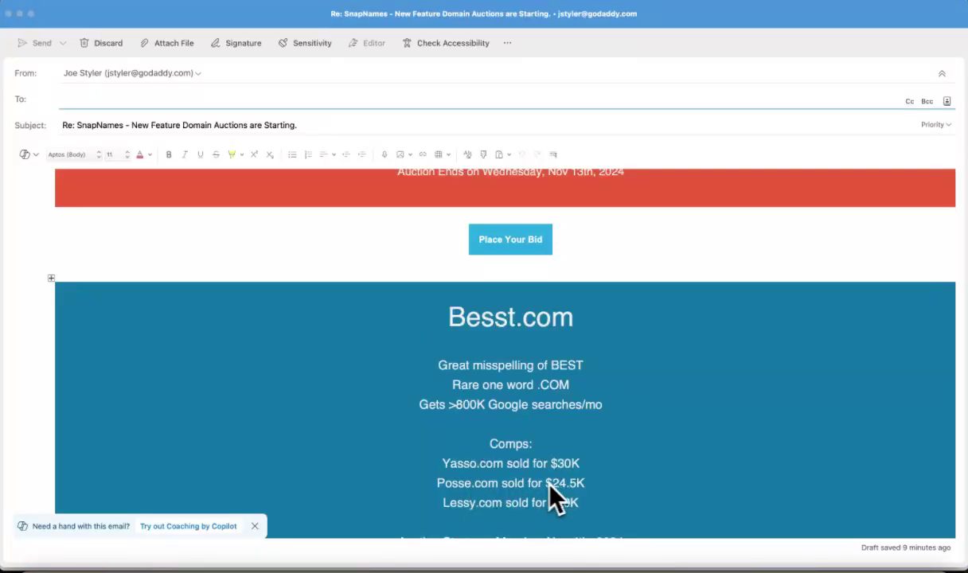
pyautogui.scroll(2, 594, 493)
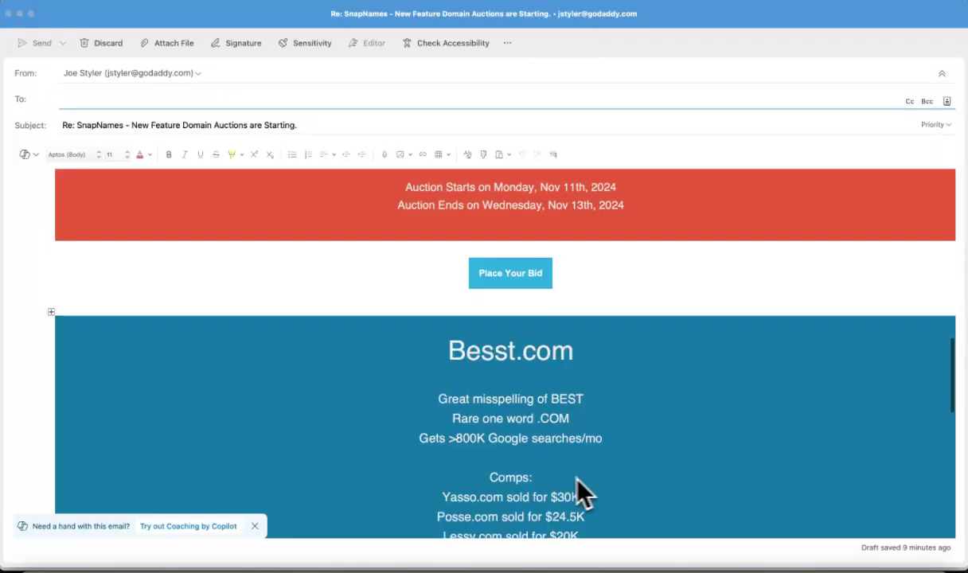
pyautogui.scroll(-2, 495, 517)
pyautogui.scroll(5, 490, 519)
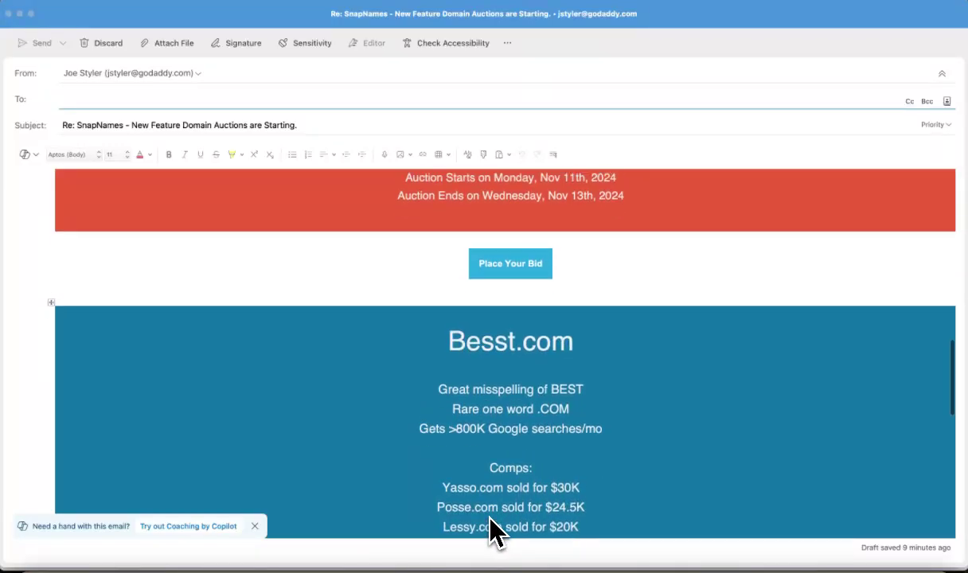
pyautogui.scroll(6, 491, 530)
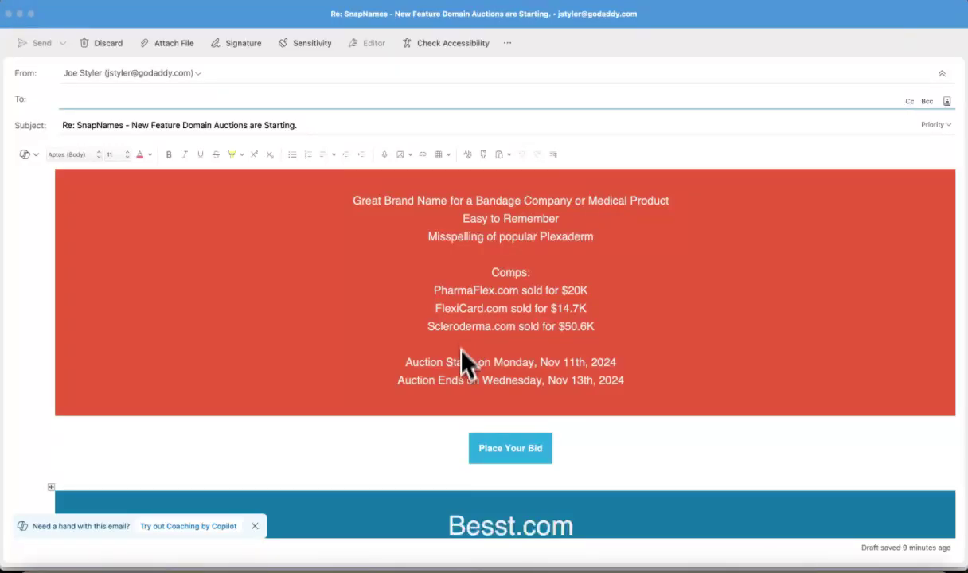
pyautogui.scroll(12, 627, 472)
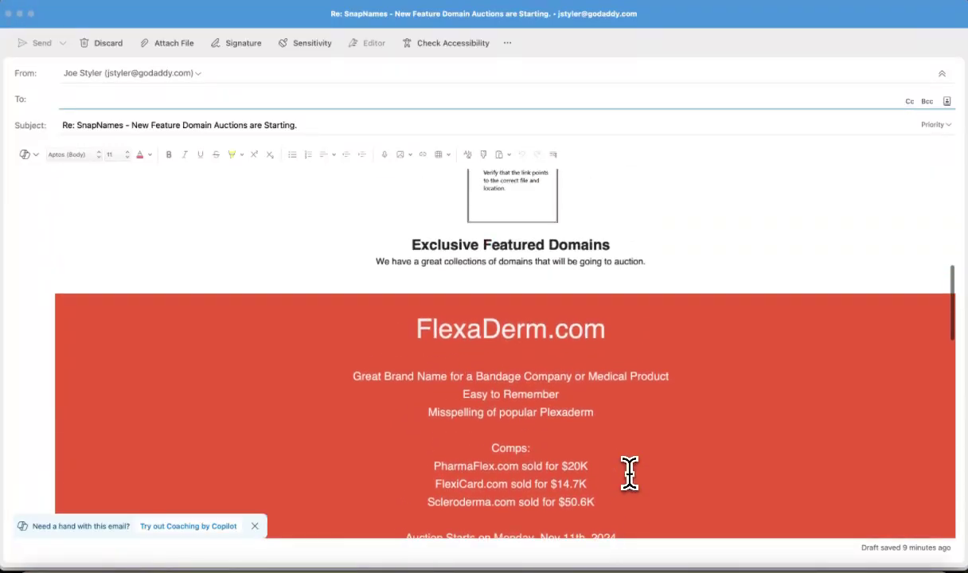
# Select the domain name FlexaDerm.com in the email's red listing heading and switch to the Chrome browser
pyautogui.click(550, 373)
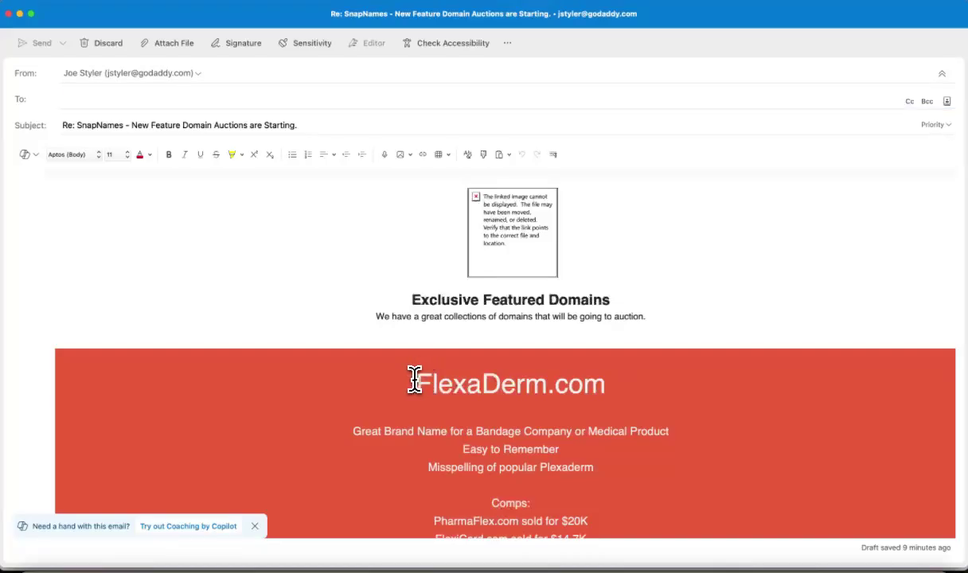
pyautogui.moveTo(411, 381); pyautogui.dragTo(610, 385)
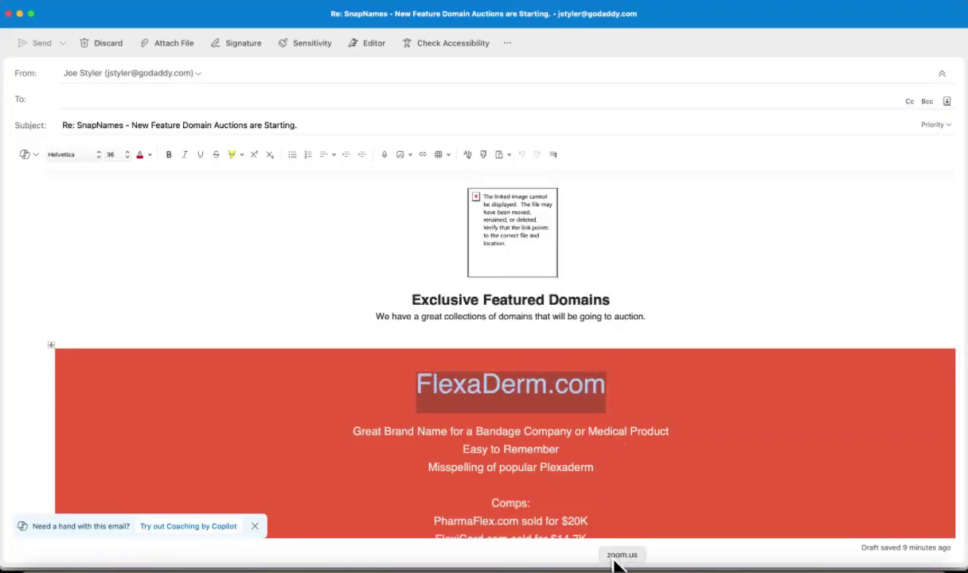
pyautogui.click(647, 569)
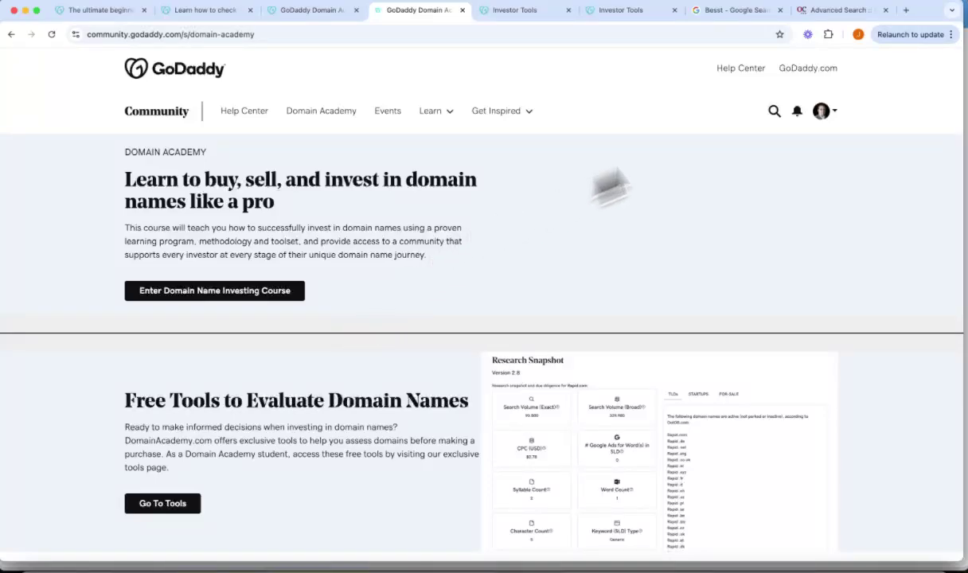
# Go to the Domain Academy software tools page and open the Research Snapshot tool
pyautogui.click(180, 503)
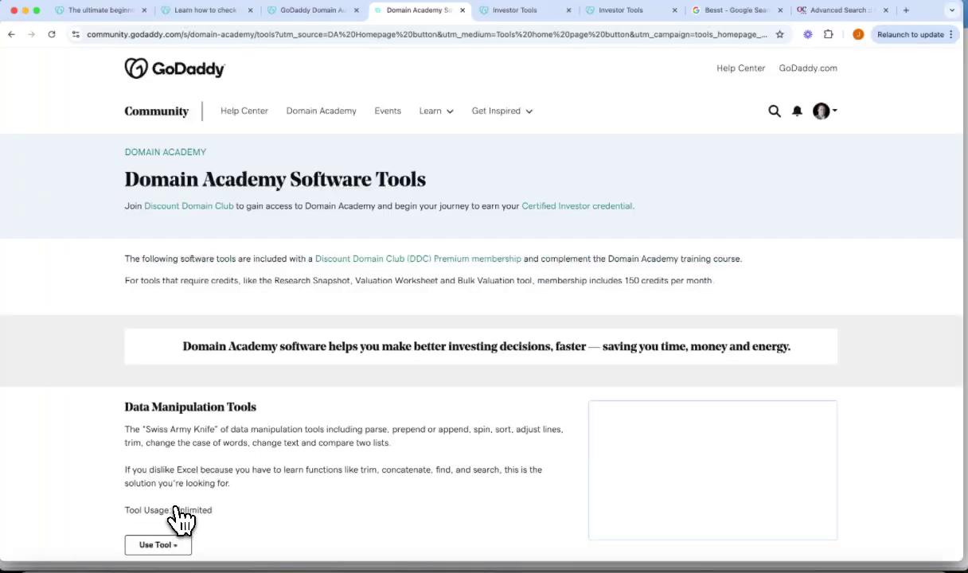
pyautogui.scroll(-5, 188, 439)
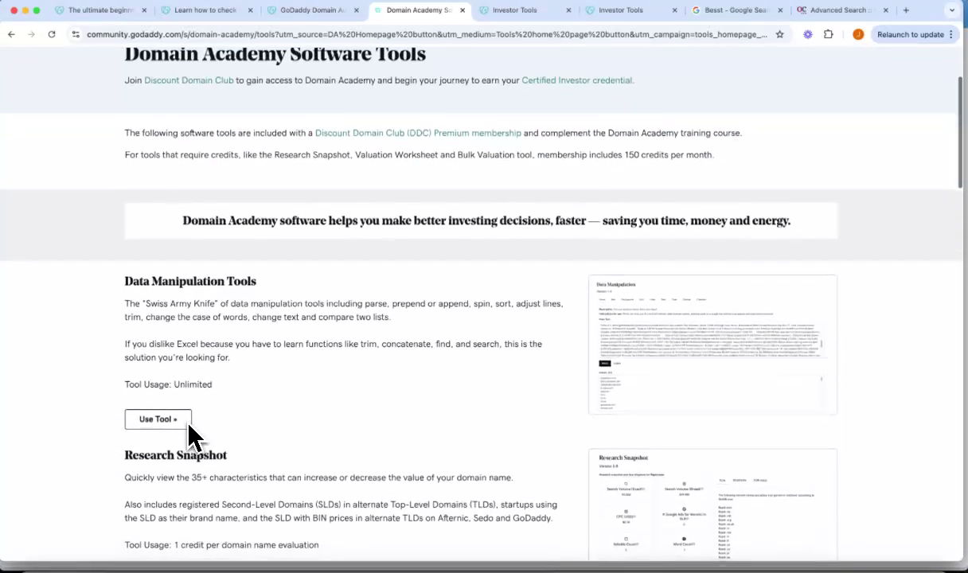
pyautogui.scroll(-2, 190, 439)
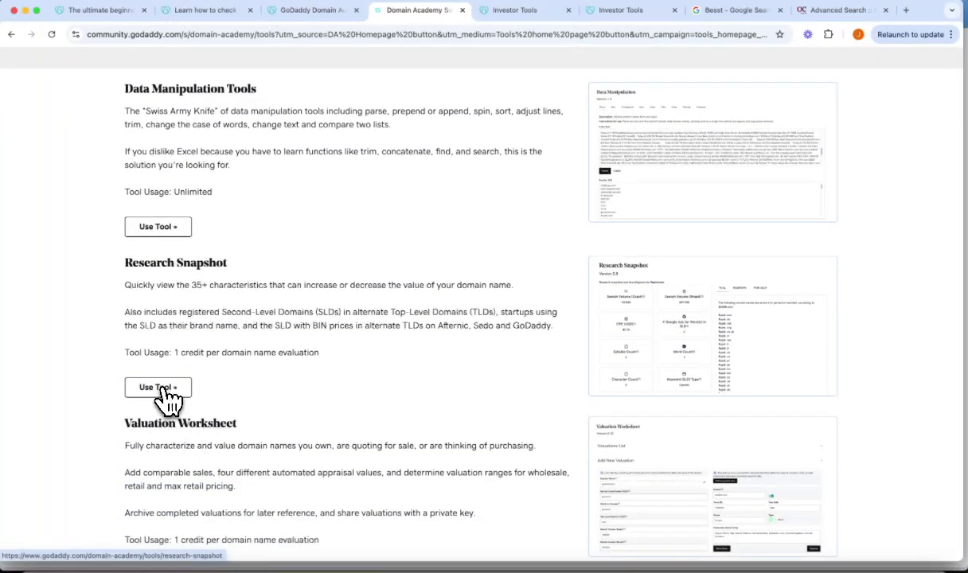
pyautogui.click(163, 390)
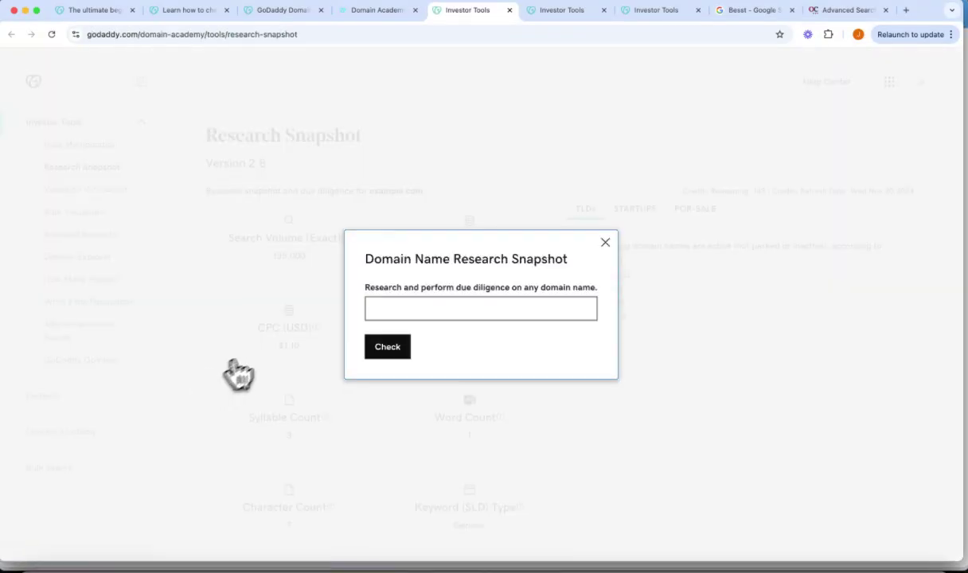
# Run a research snapshot check on FlexaDerm.com and look over its metrics and active domains
pyautogui.click(389, 313)
pyautogui.write('FlexDerm.com')
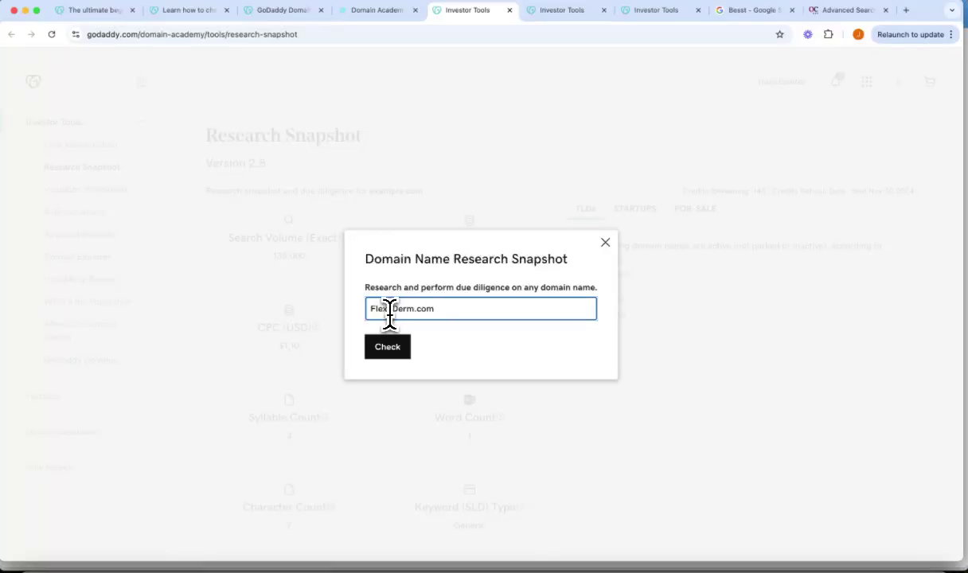
pyautogui.click(390, 309)
pyautogui.write('a')
pyautogui.click(388, 348)
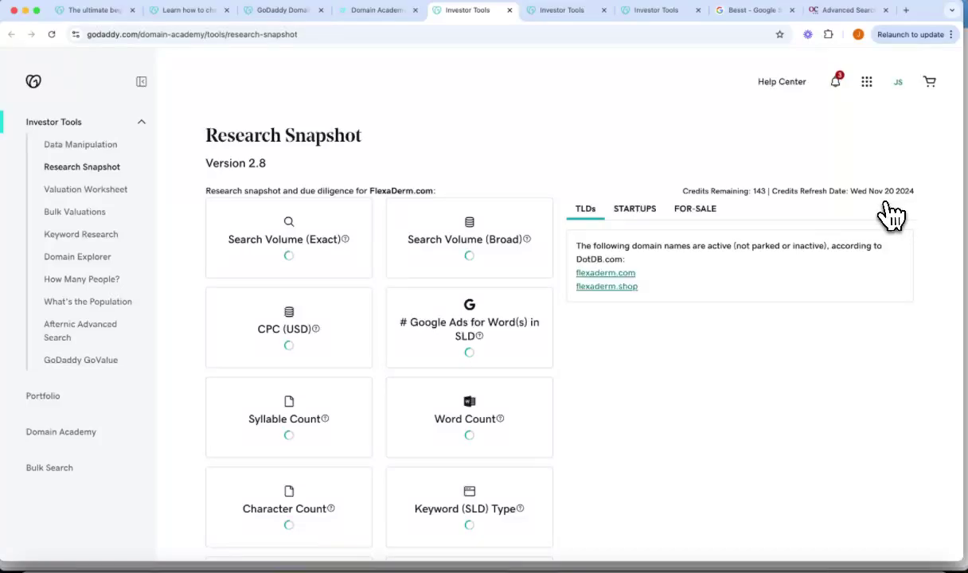
pyautogui.scroll(-1, 458, 294)
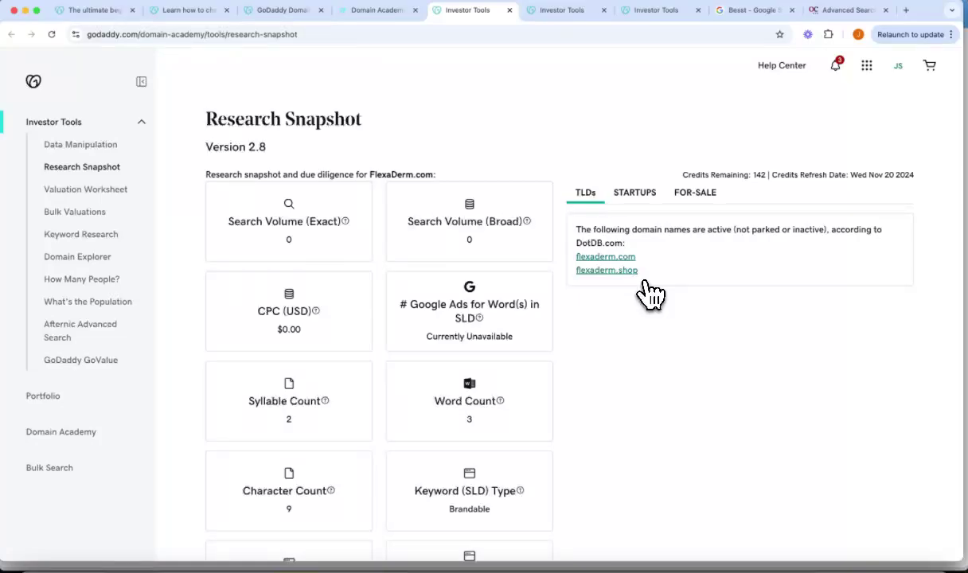
pyautogui.scroll(-3, 650, 293)
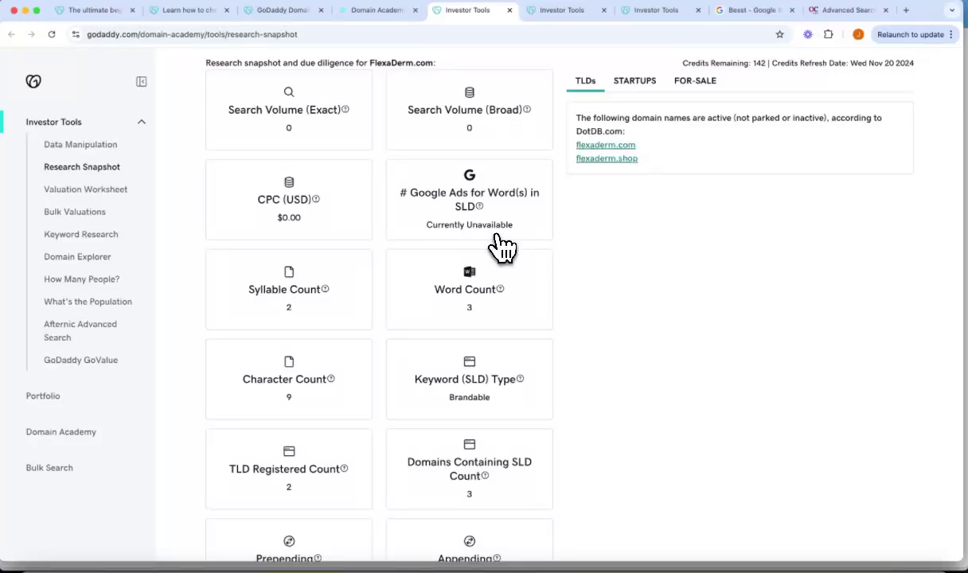
pyautogui.scroll(-2, 501, 248)
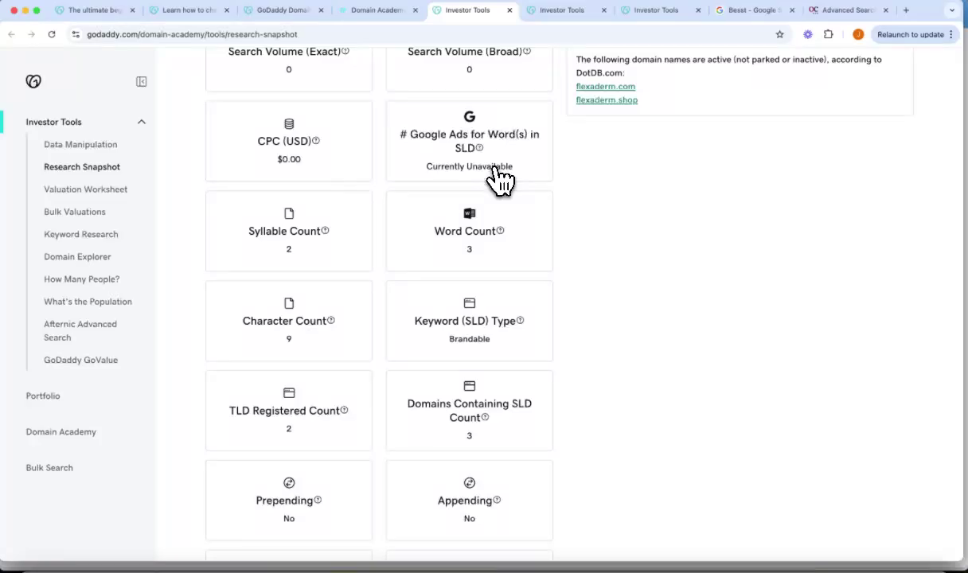
# Search Google for "Flexa Derm" in a new browser tab and look over the results
pyautogui.click(906, 10)
pyautogui.write('google.com')
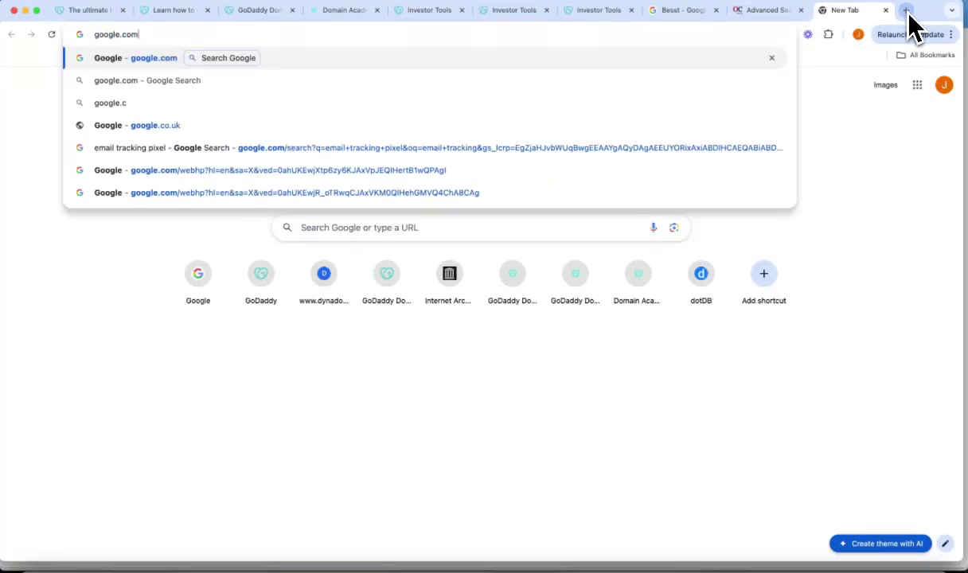
pyautogui.press('Return')
pyautogui.write('FlexaDerm.co')
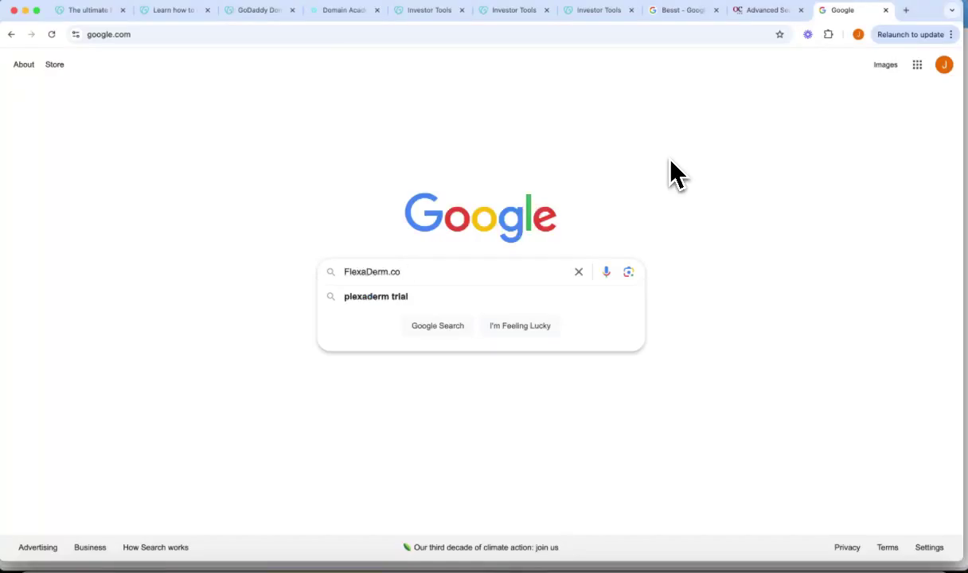
pyautogui.press('BackSpace')
pyautogui.press('BackSpace')
pyautogui.press('BackSpace')
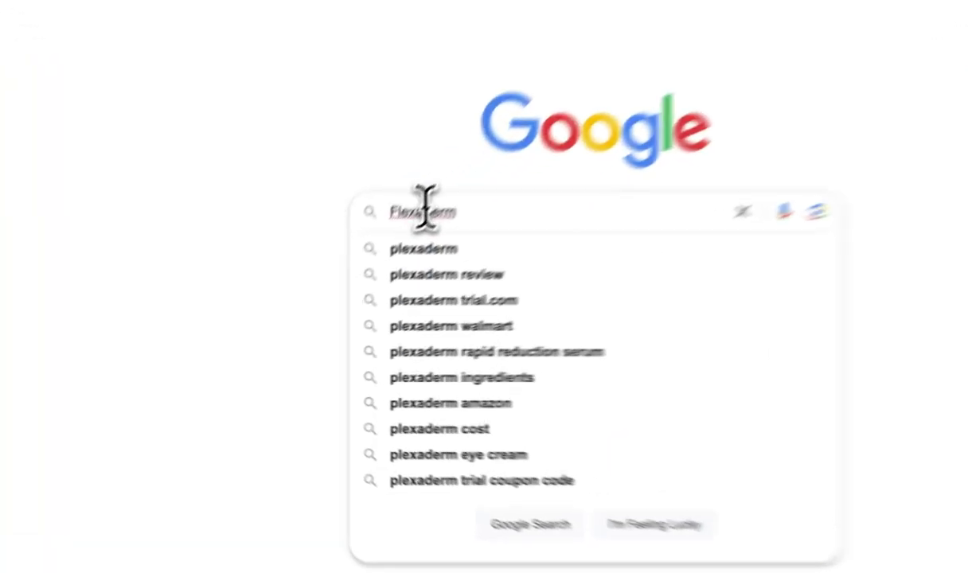
pyautogui.click(426, 211)
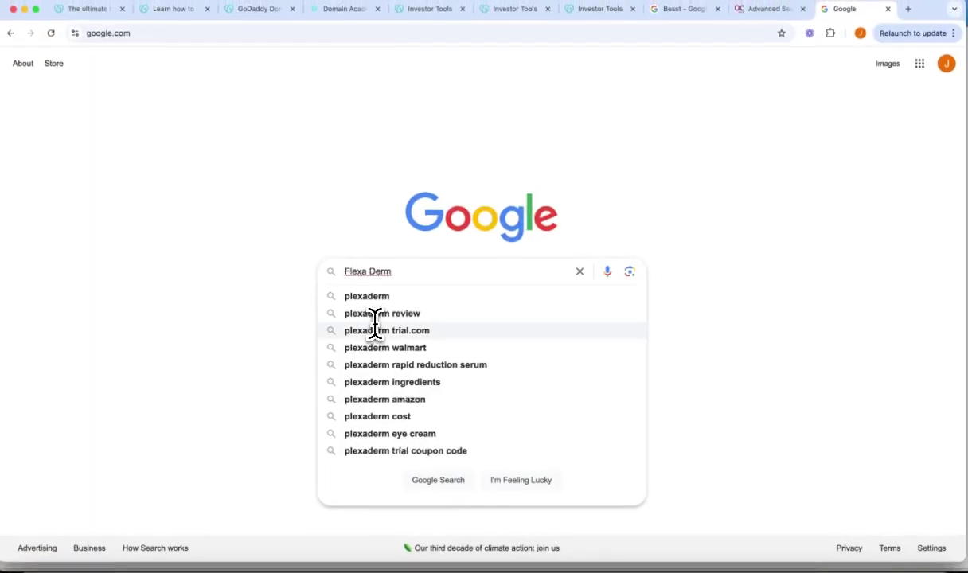
pyautogui.press('Return')
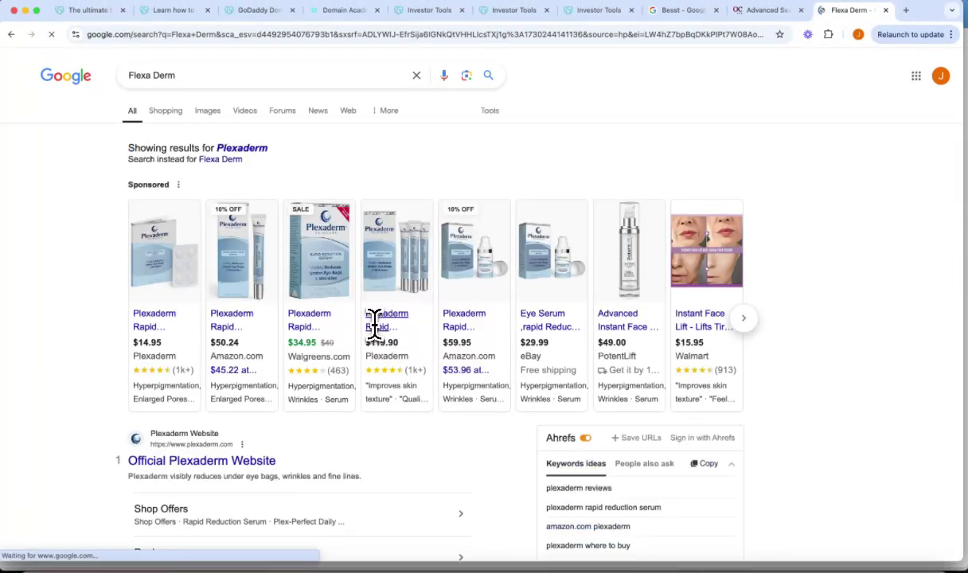
pyautogui.scroll(-5, 374, 322)
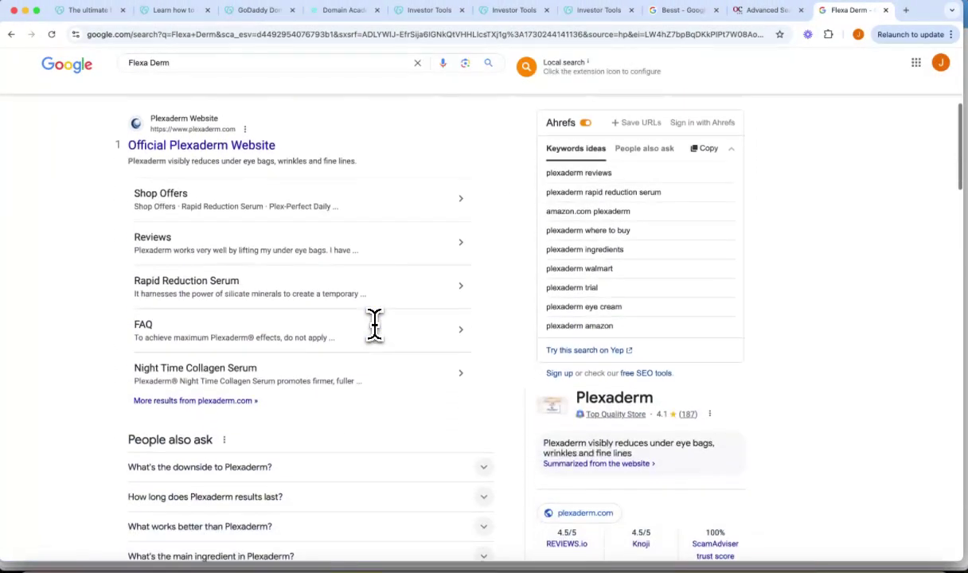
pyautogui.scroll(6, 375, 322)
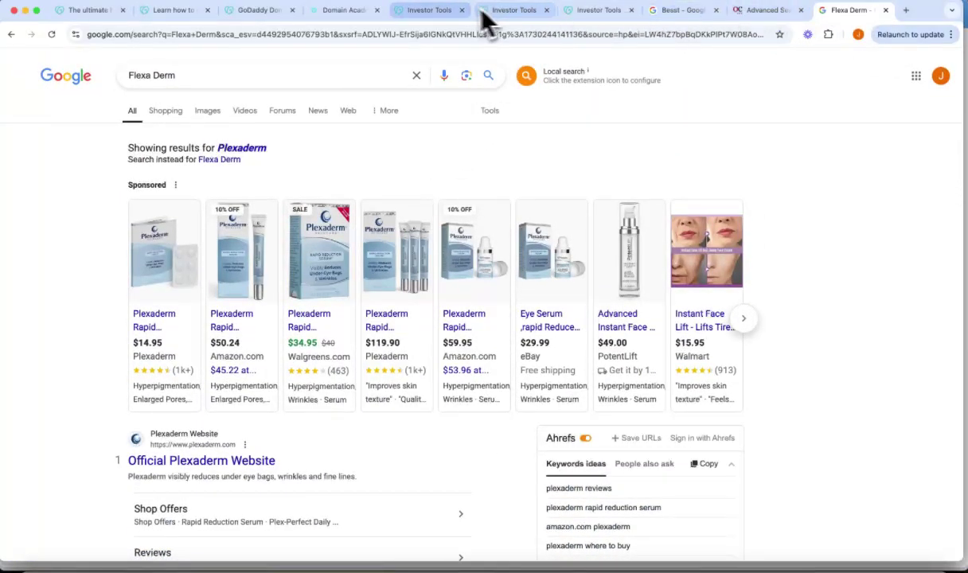
# Return to the FlexaDerm.com research snapshot and examine its search volume, word count, keyword type and registration metrics
pyautogui.click(432, 12)
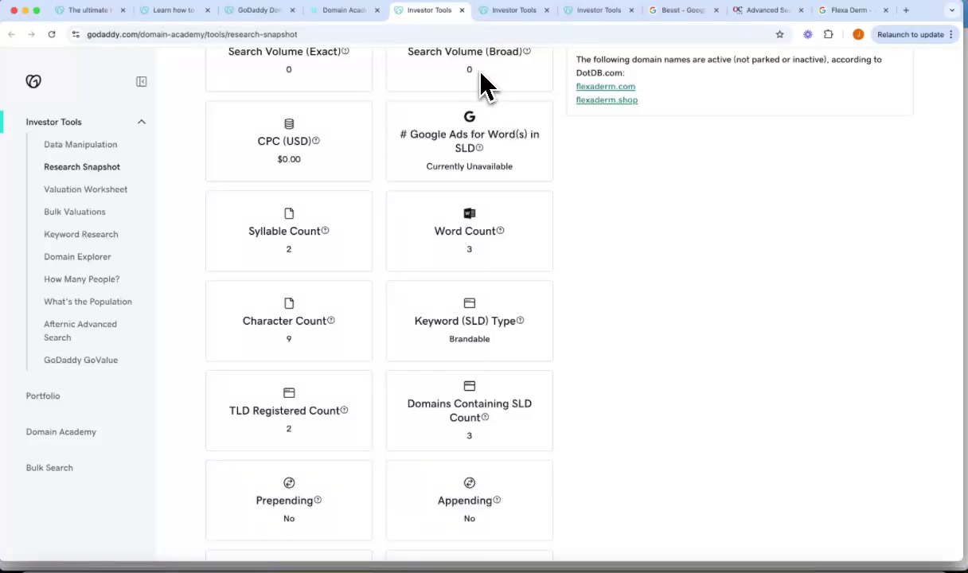
pyautogui.scroll(3, 482, 89)
pyautogui.scroll(-5, 481, 89)
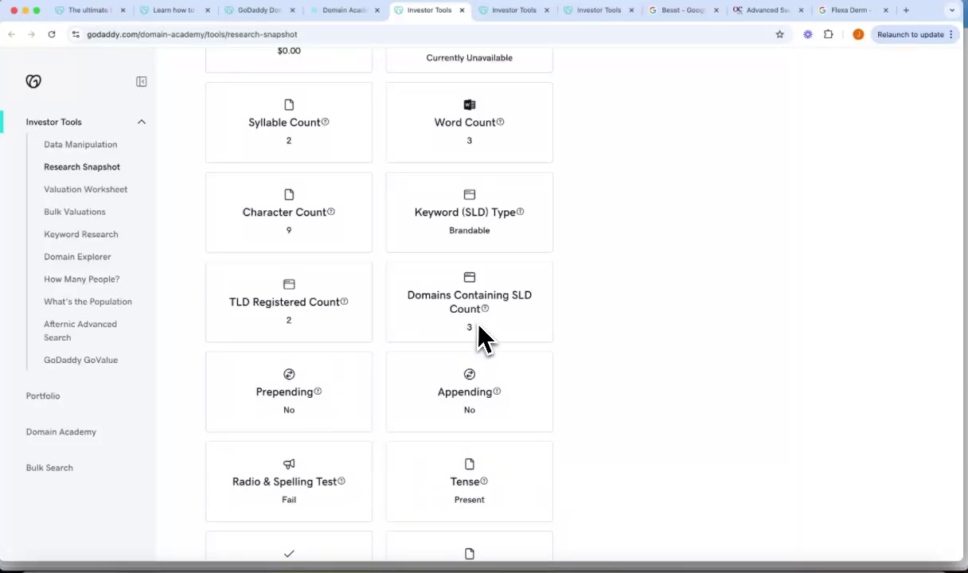
pyautogui.scroll(4, 426, 314)
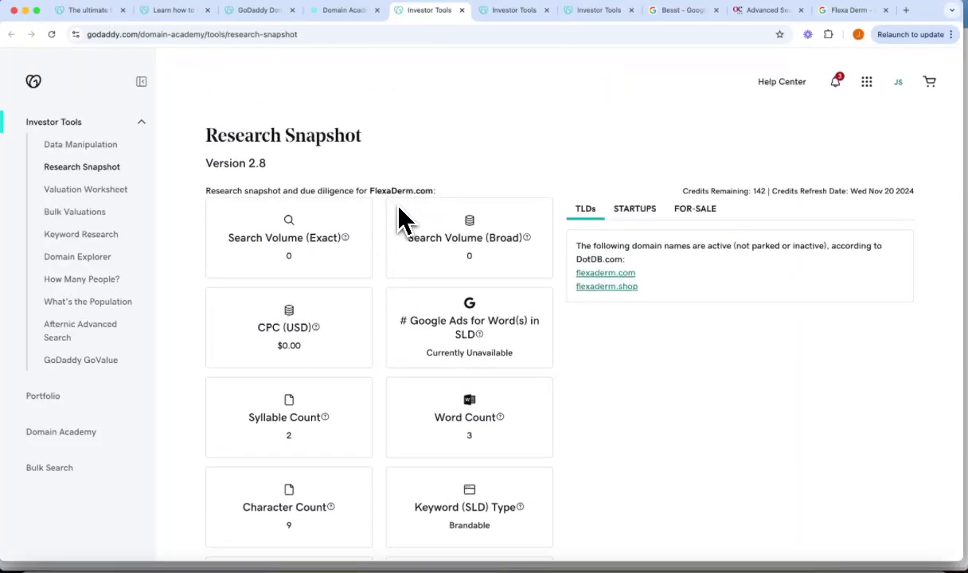
pyautogui.scroll(-3, 397, 217)
pyautogui.scroll(-1, 396, 217)
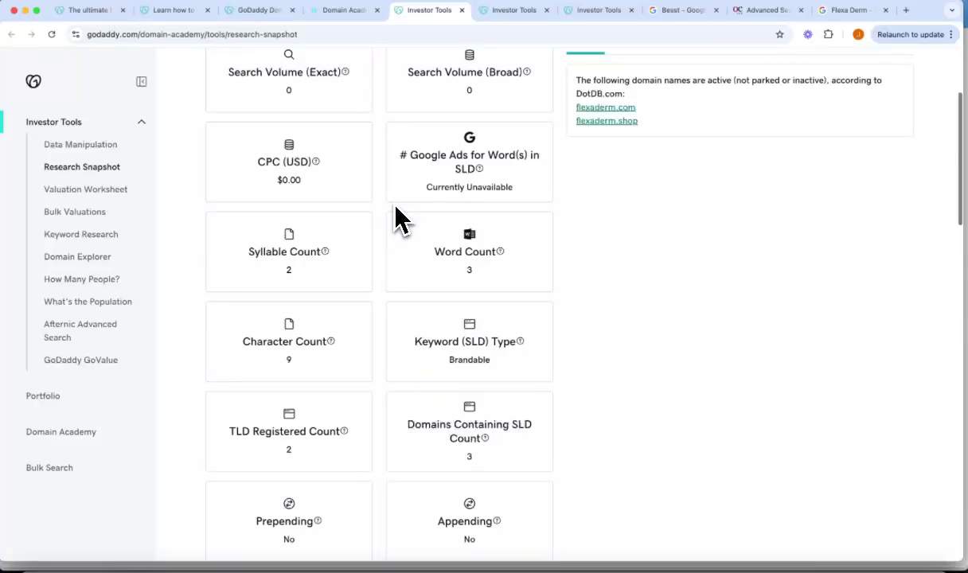
# Examine the remaining FlexaDerm.com snapshot metrics, from TLD registrations and spelling test through domain age, trademark counts and automated valuations
pyautogui.scroll(-3, 396, 216)
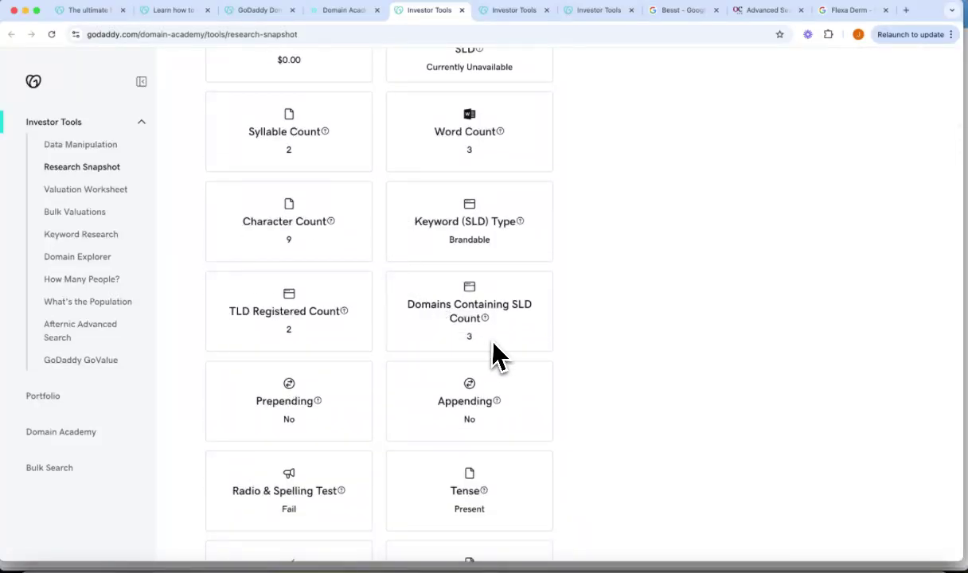
pyautogui.scroll(-8, 490, 343)
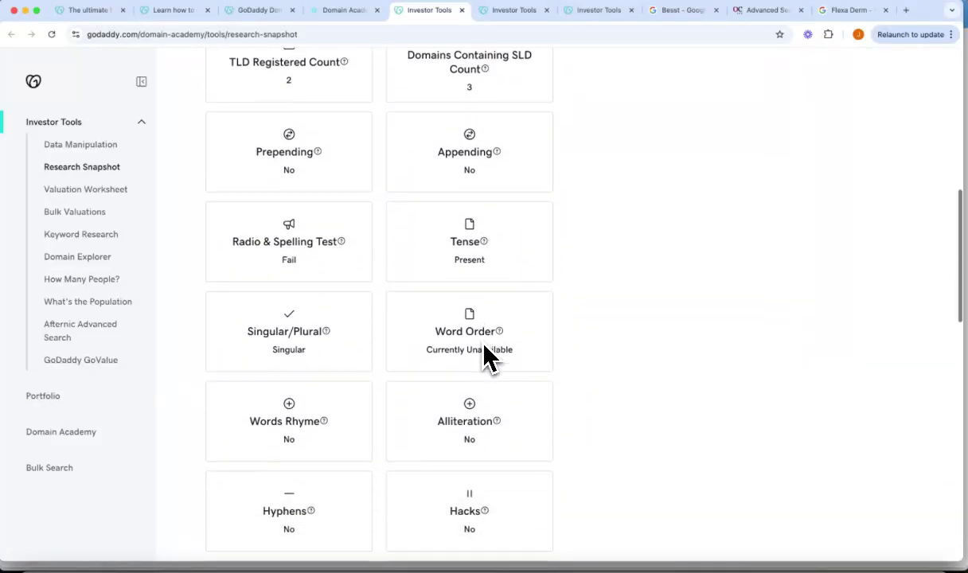
pyautogui.scroll(-1, 490, 358)
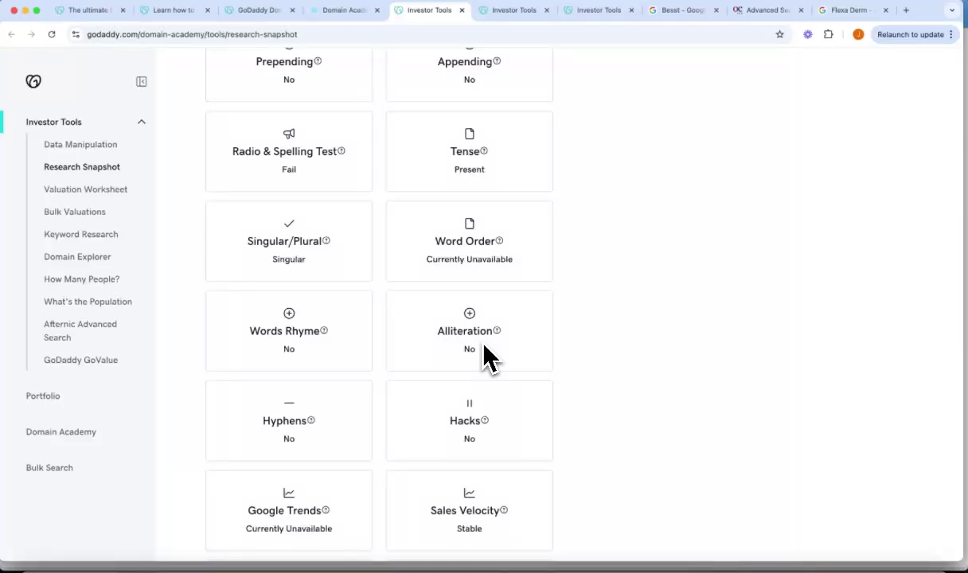
pyautogui.scroll(-5, 486, 357)
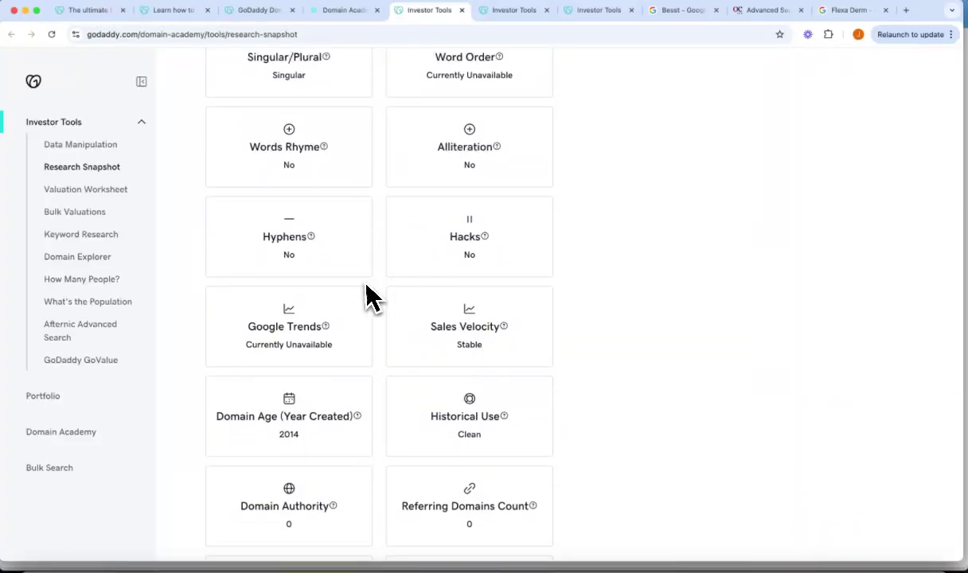
pyautogui.scroll(-3, 356, 325)
pyautogui.scroll(-2, 356, 325)
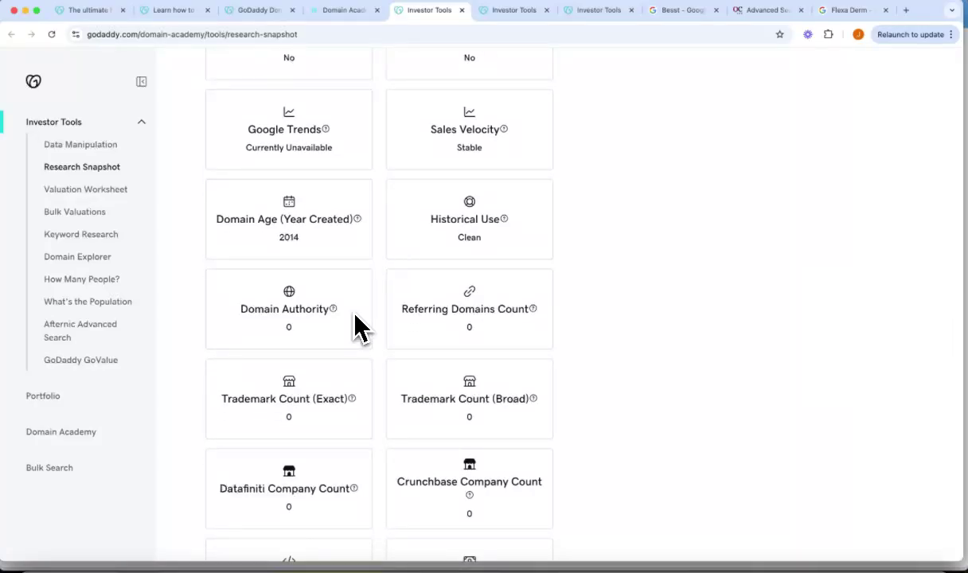
pyautogui.scroll(-1, 353, 268)
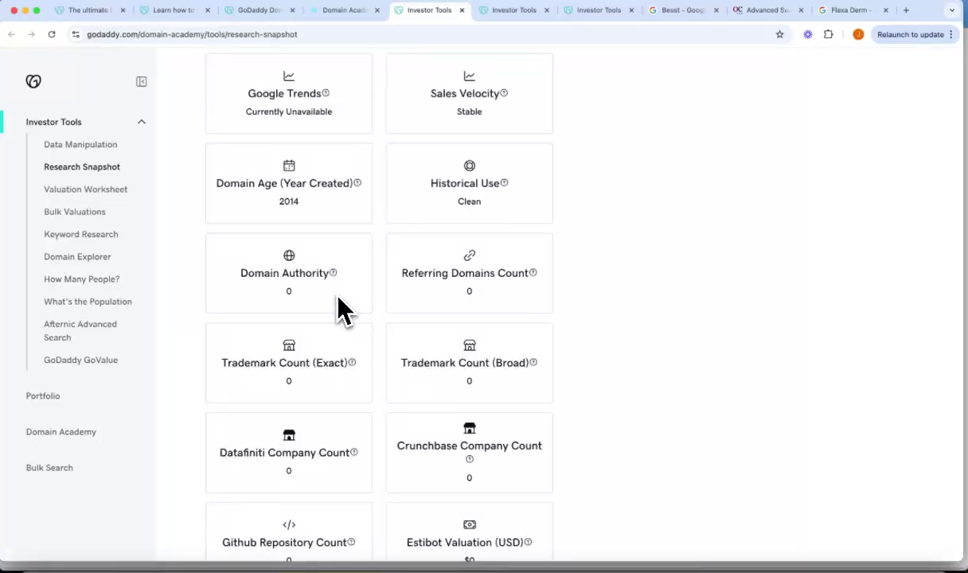
pyautogui.scroll(-3, 334, 326)
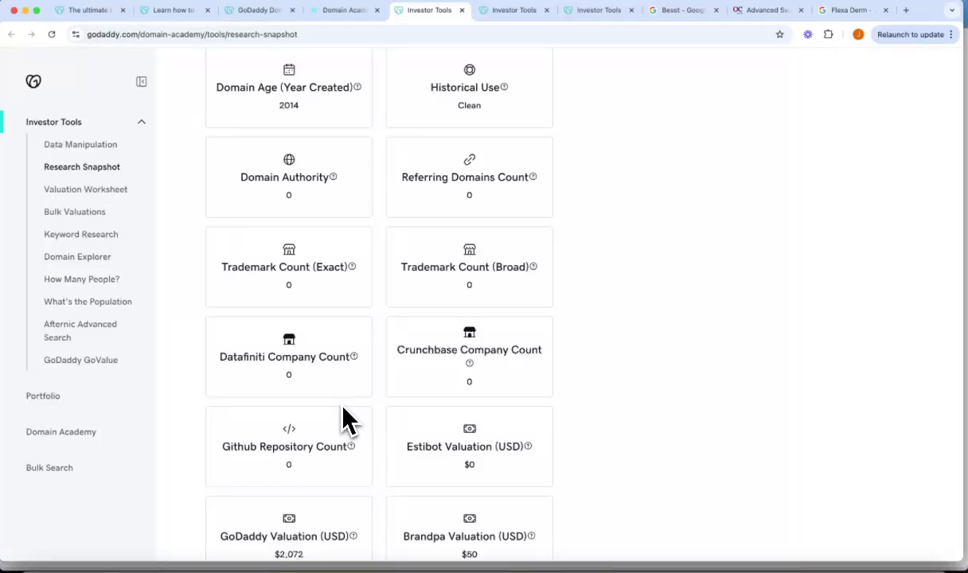
pyautogui.scroll(-4, 344, 420)
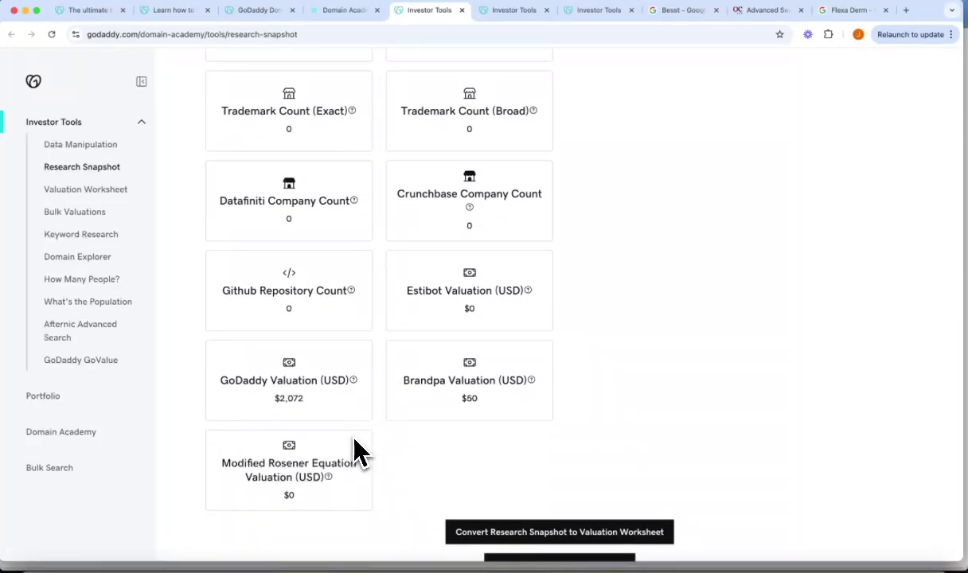
# Check the startups and for-sale listings in the FlexaDerm.com research snapshot
pyautogui.scroll(15, 356, 452)
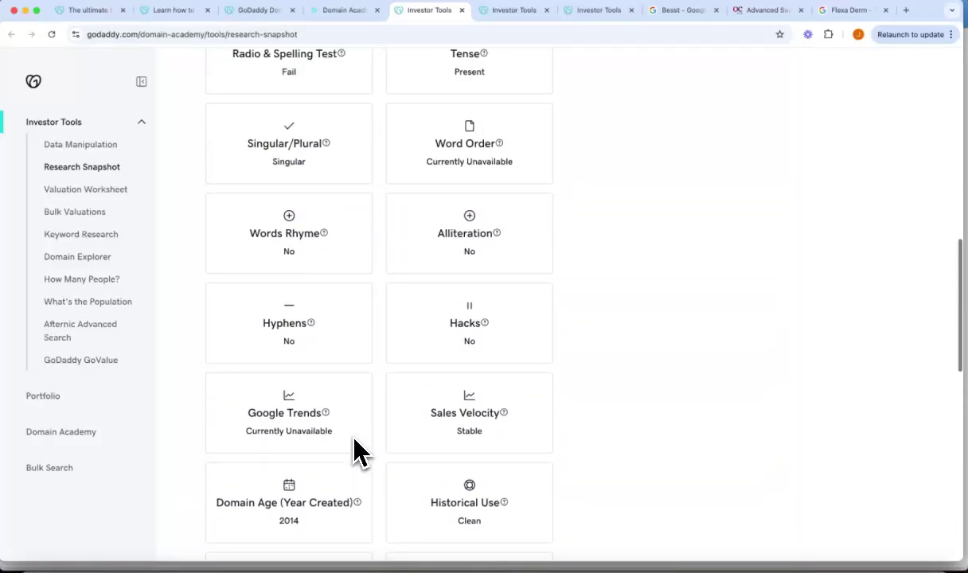
pyautogui.scroll(18, 359, 453)
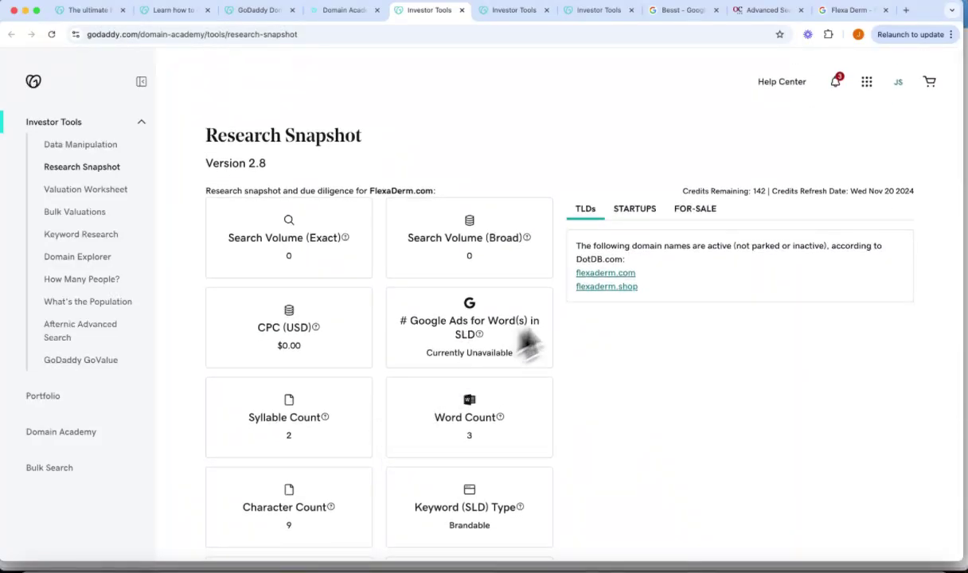
pyautogui.click(642, 212)
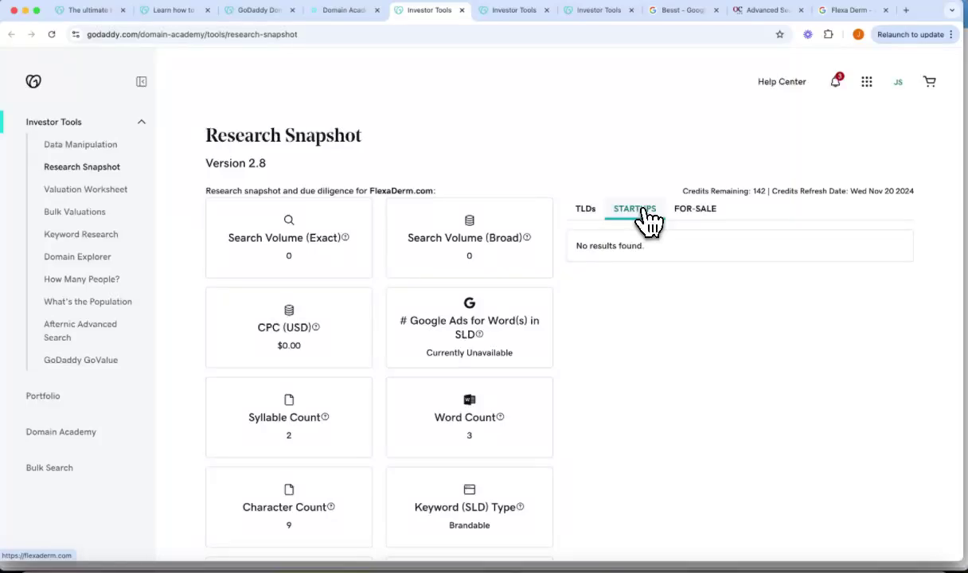
pyautogui.click(685, 216)
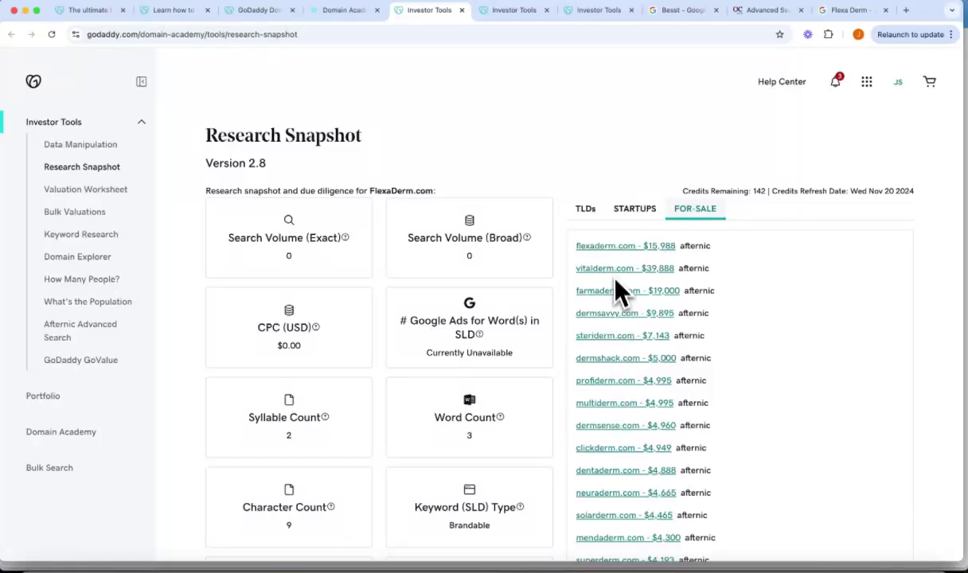
# Convert the FlexaDerm.com research snapshot to a valuation worksheet and look over its prefilled characteristics and valuations
pyautogui.scroll(-15, 459, 270)
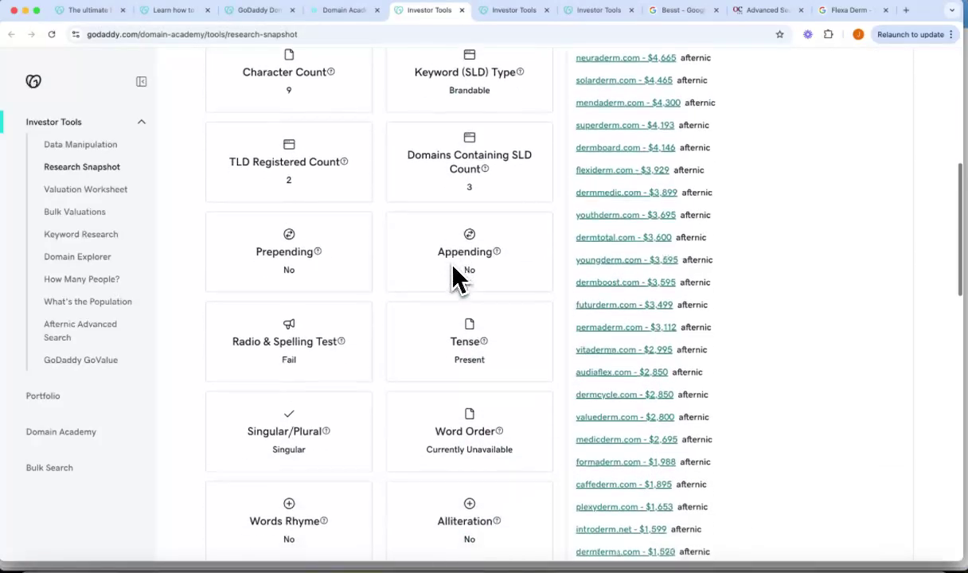
pyautogui.scroll(-2, 454, 267)
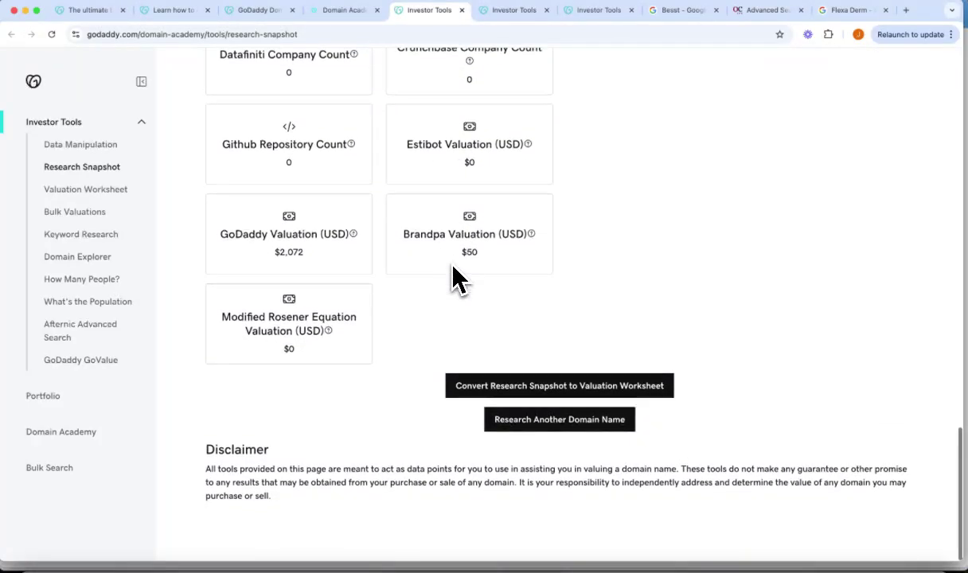
pyautogui.click(531, 388)
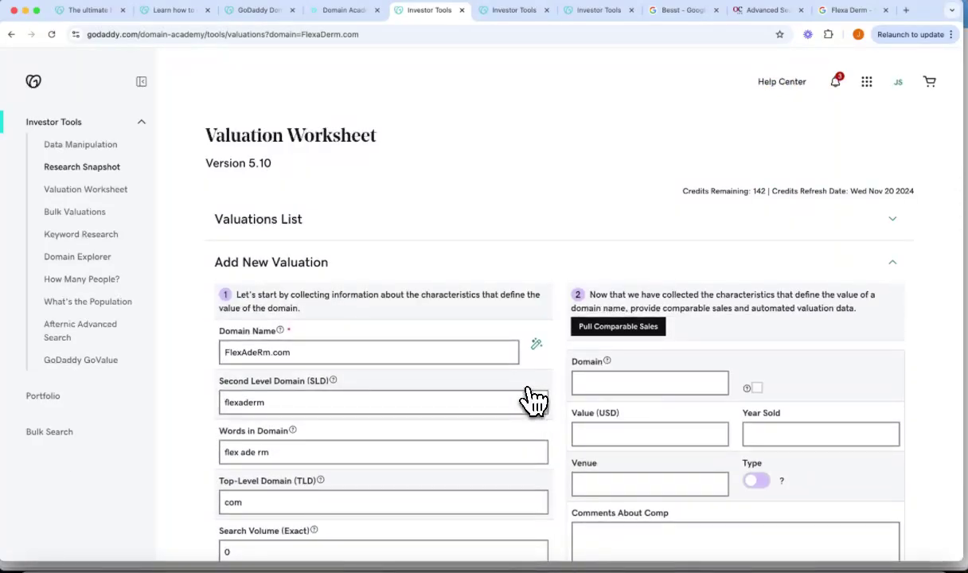
pyautogui.scroll(-15, 510, 402)
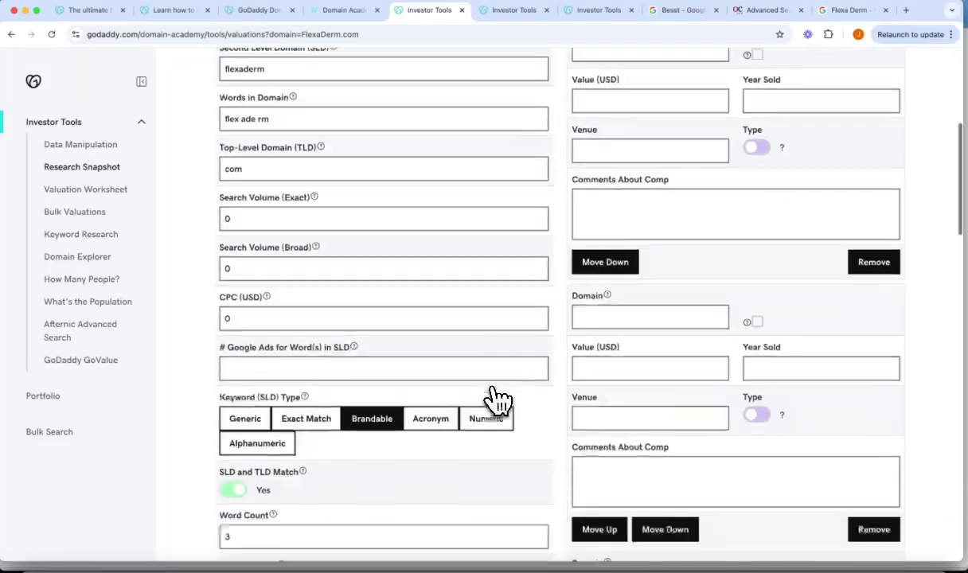
pyautogui.scroll(-7, 497, 401)
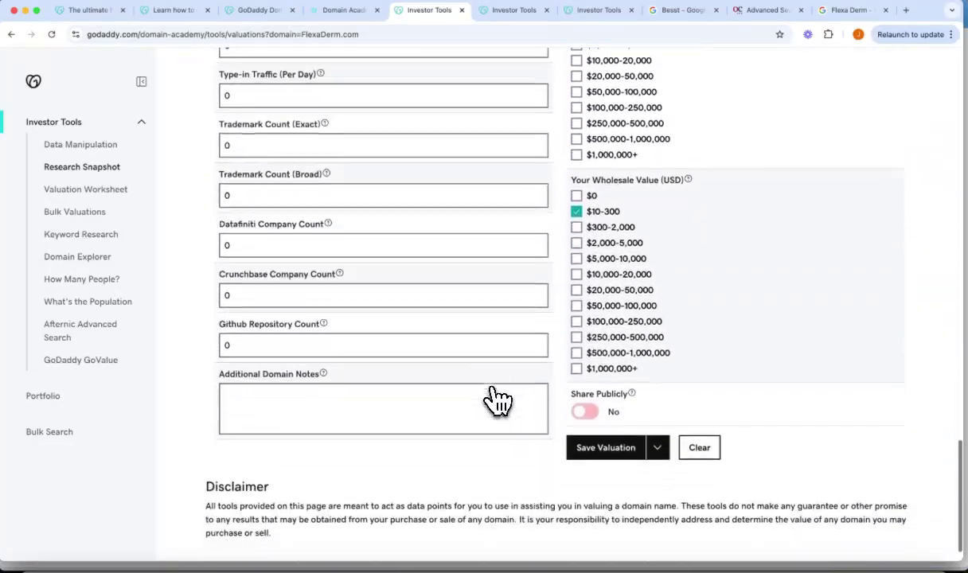
pyautogui.scroll(2, 498, 401)
pyautogui.scroll(7, 497, 400)
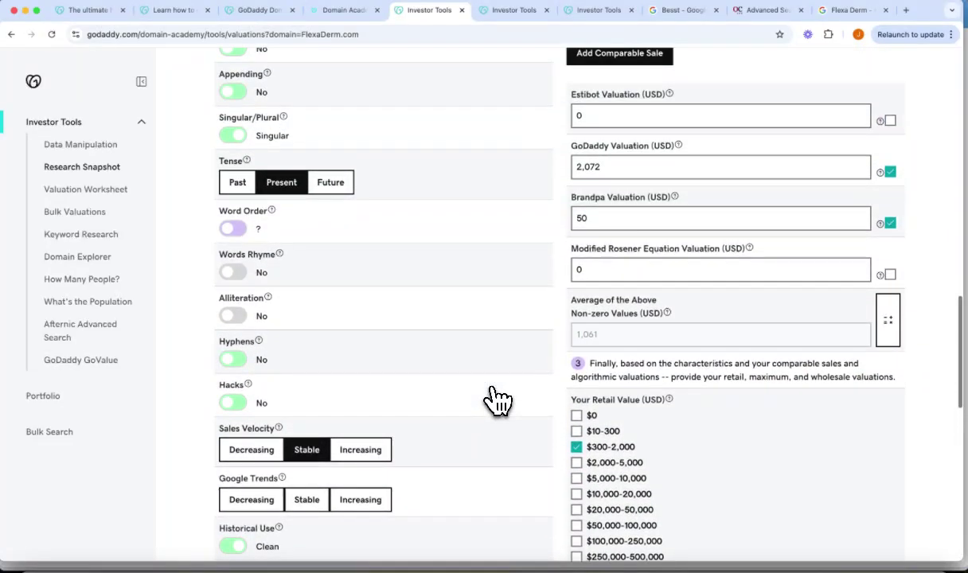
pyautogui.scroll(1, 498, 400)
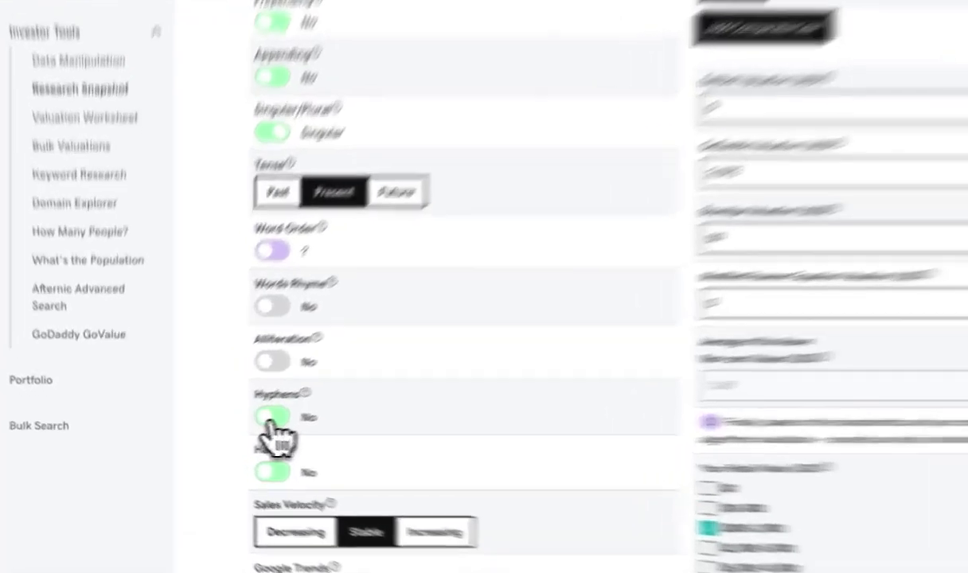
# Switch the worksheet's Hyphens characteristic to Yes and back to No
pyautogui.click(232, 427)
pyautogui.click(232, 427)
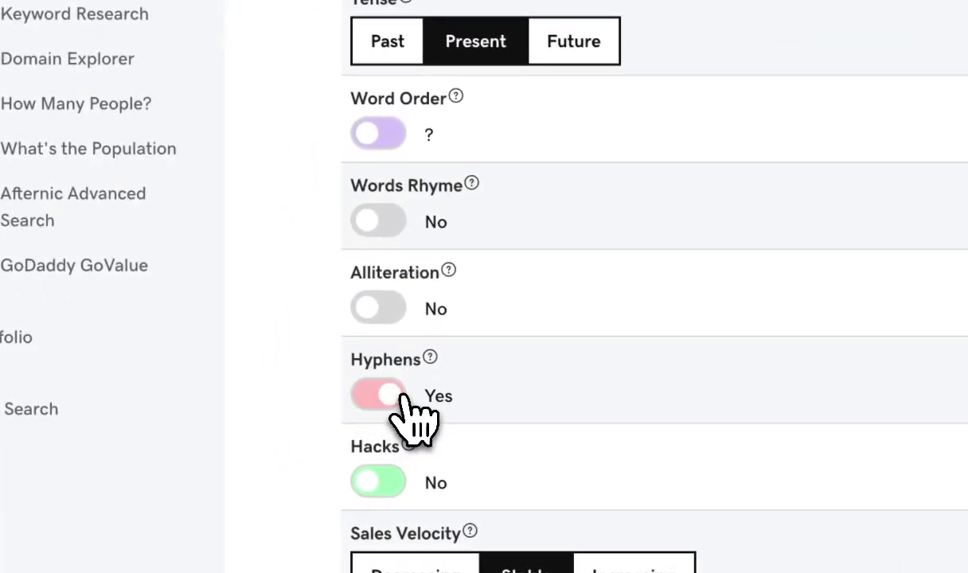
pyautogui.click(378, 395)
# Pull the comparable sales for the domain in the valuation worksheet
pyautogui.scroll(2, 454, 319)
pyautogui.scroll(4, 466, 327)
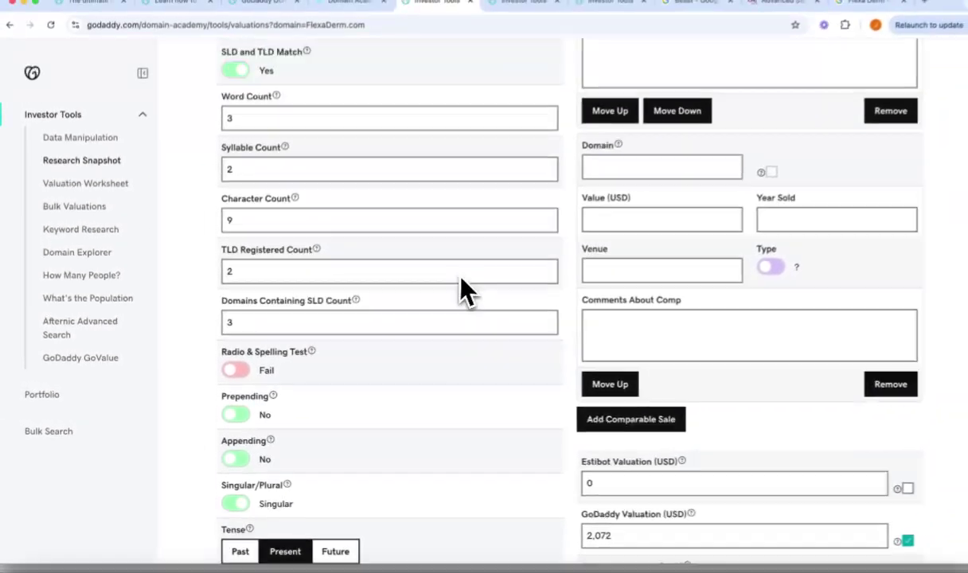
pyautogui.scroll(10, 466, 291)
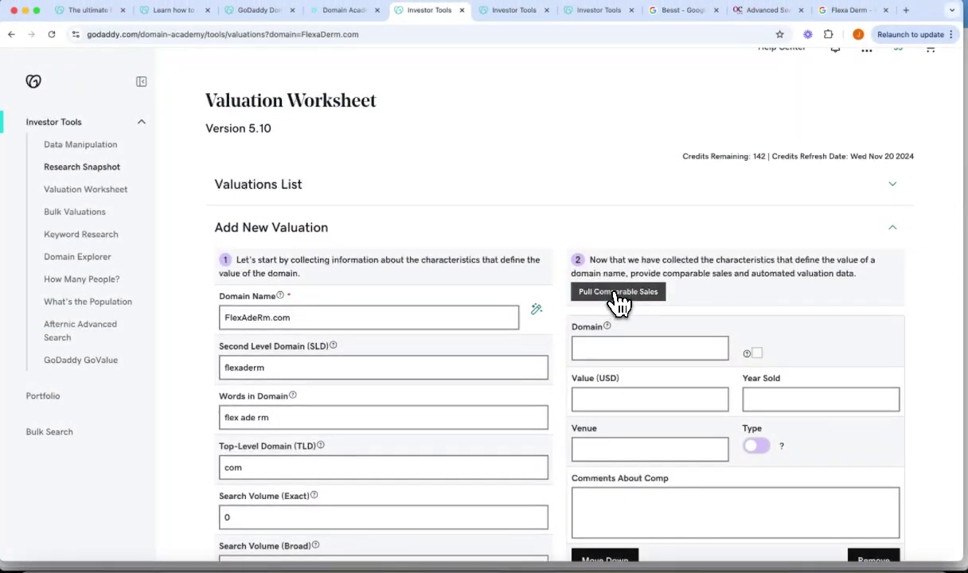
pyautogui.click(617, 293)
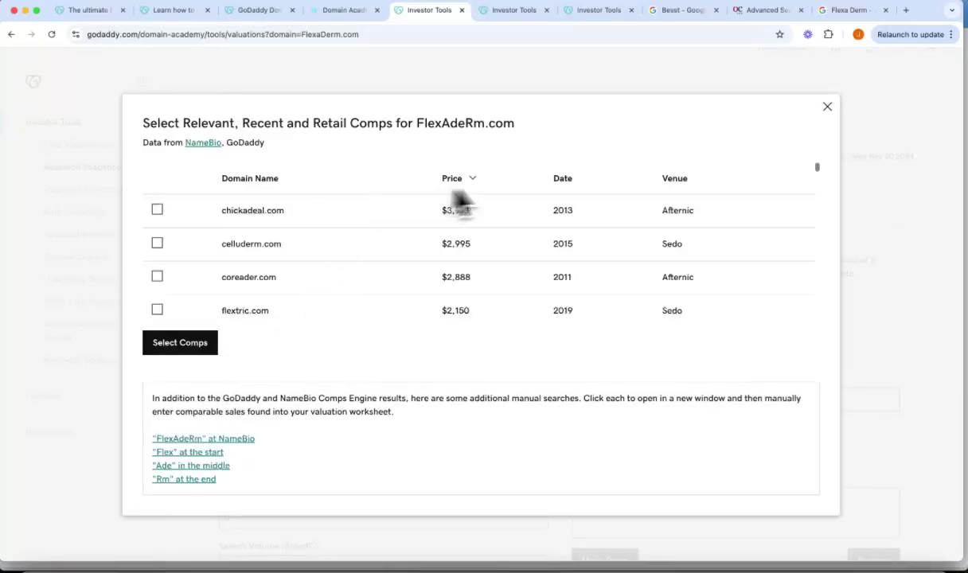
# Sort the comparable sales by newest date, look over them, and re-sort them by highest price
pyautogui.click(579, 181)
pyautogui.click(693, 235)
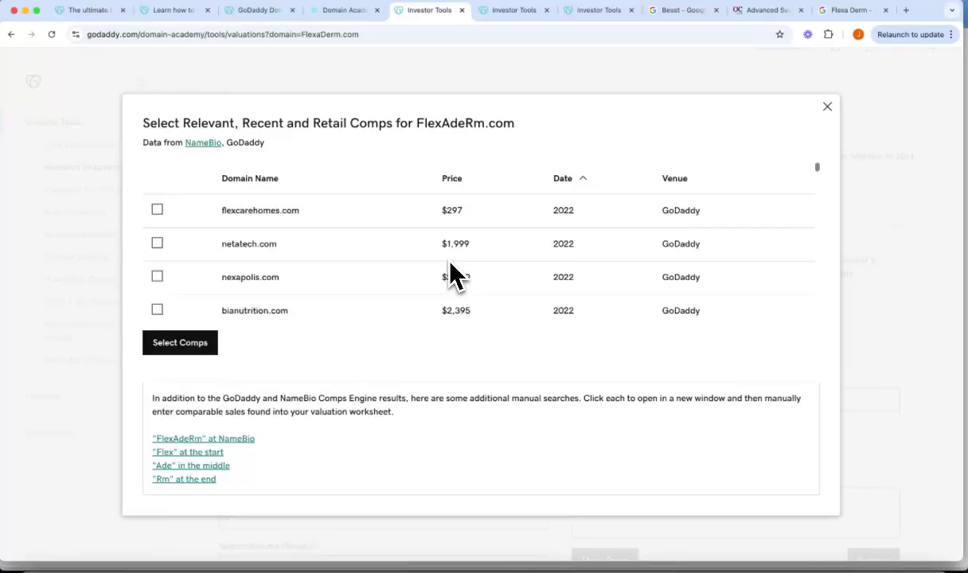
pyautogui.scroll(-2, 450, 275)
pyautogui.scroll(2, 450, 275)
pyautogui.click(471, 178)
pyautogui.click(471, 179)
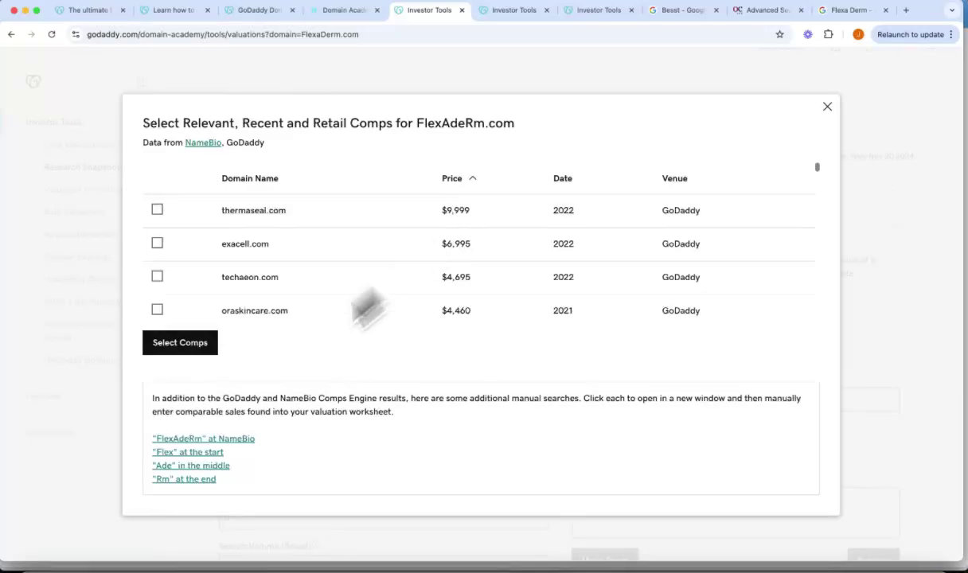
# Mark thermaseal.com, exacell.com and sensahealth.com as comps, sorting the list by newest date after marking the first
pyautogui.click(157, 210)
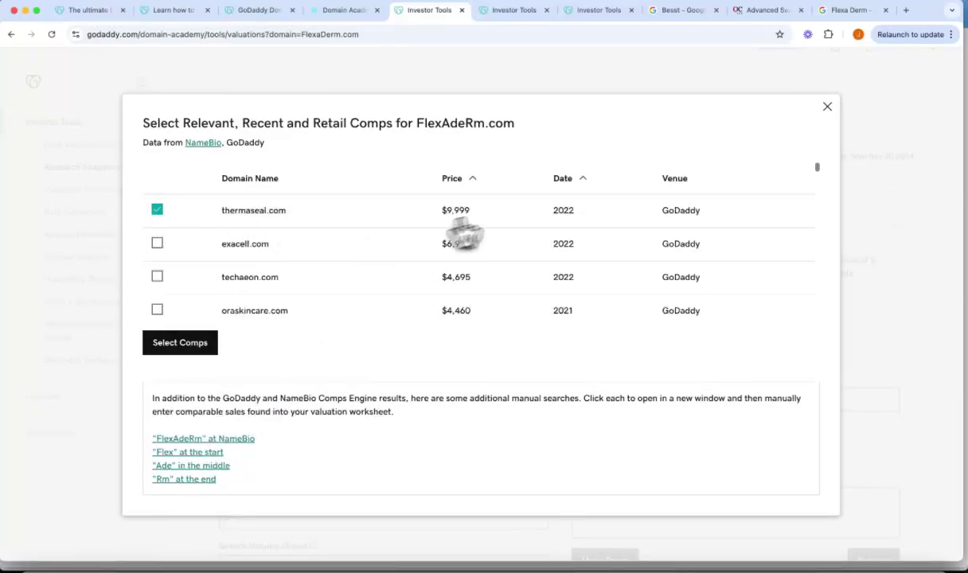
pyautogui.click(587, 182)
pyautogui.click(590, 183)
pyautogui.scroll(-1, 179, 258)
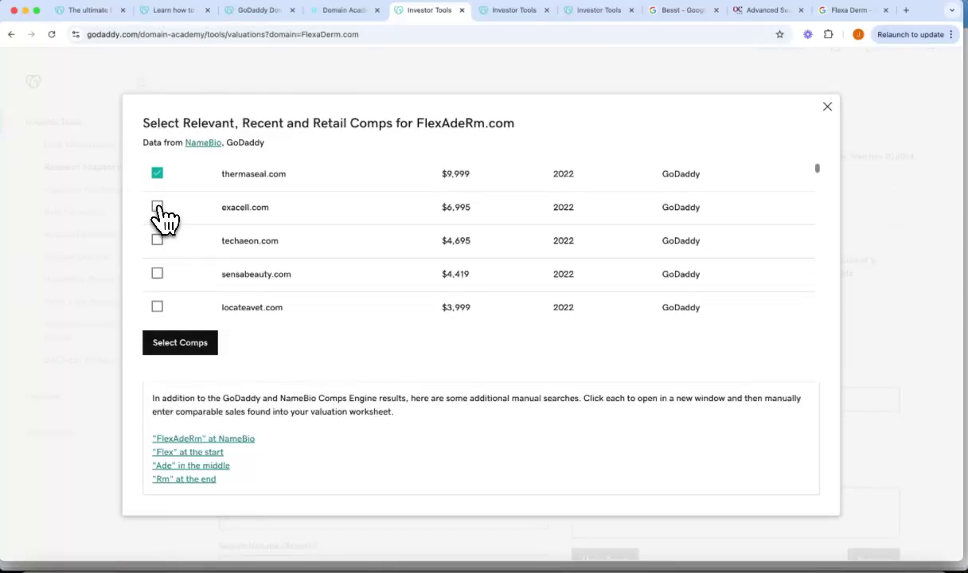
pyautogui.click(158, 208)
pyautogui.scroll(-1, 211, 242)
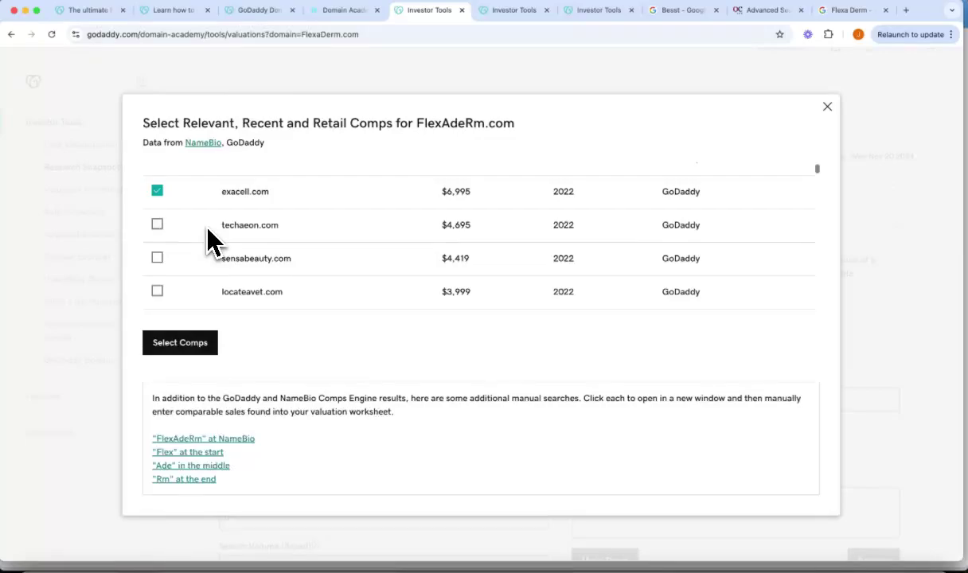
pyautogui.scroll(-3, 211, 242)
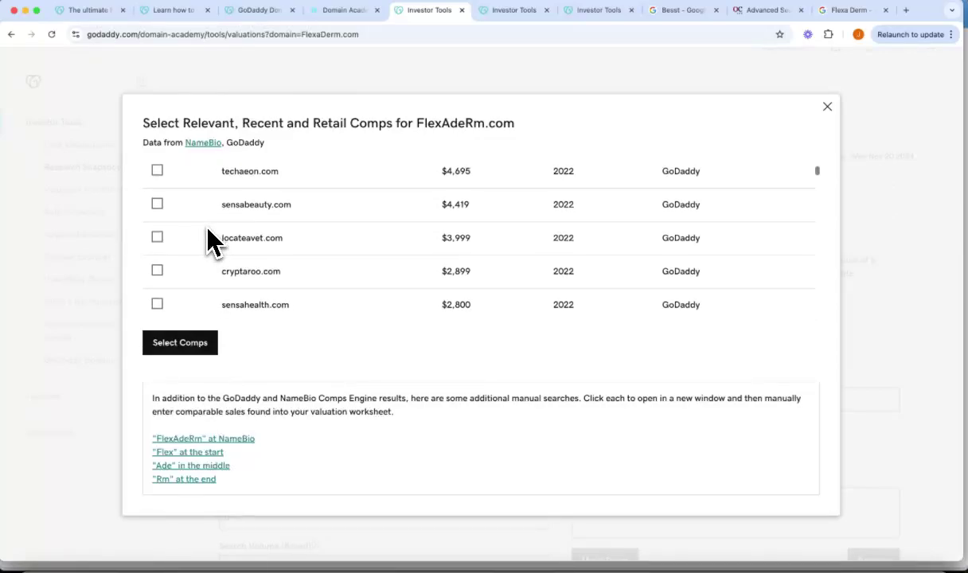
pyautogui.scroll(-1, 208, 231)
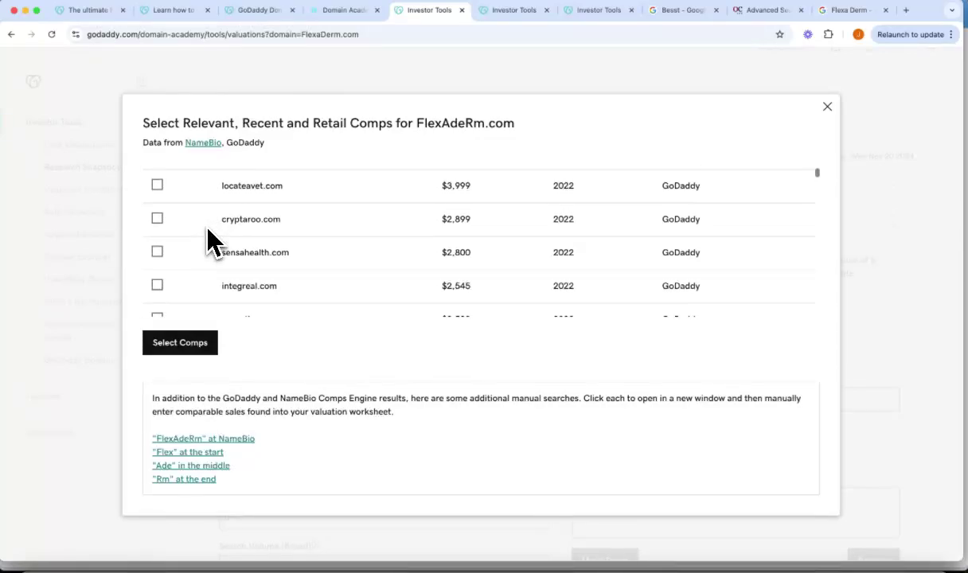
pyautogui.scroll(-1, 180, 255)
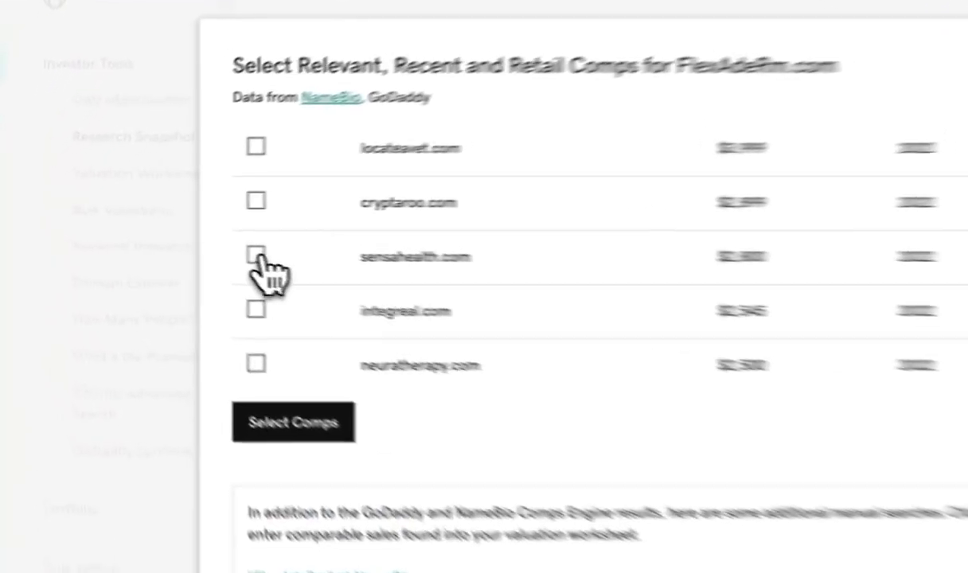
pyautogui.click(158, 240)
# Add the three marked comps to the valuation worksheet and review their filled-in sale details
pyautogui.scroll(-3, 499, 322)
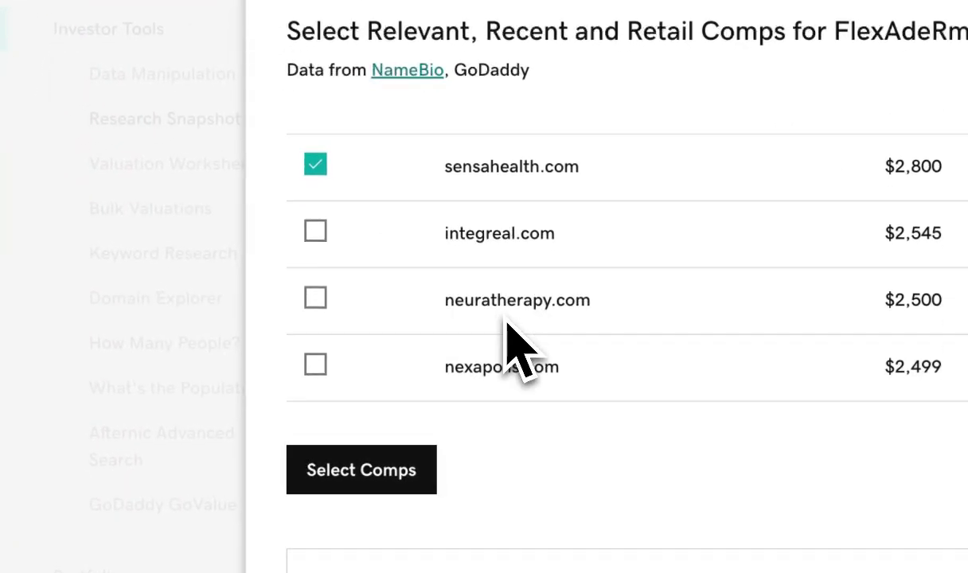
pyautogui.scroll(6, 506, 324)
pyautogui.scroll(3, 510, 342)
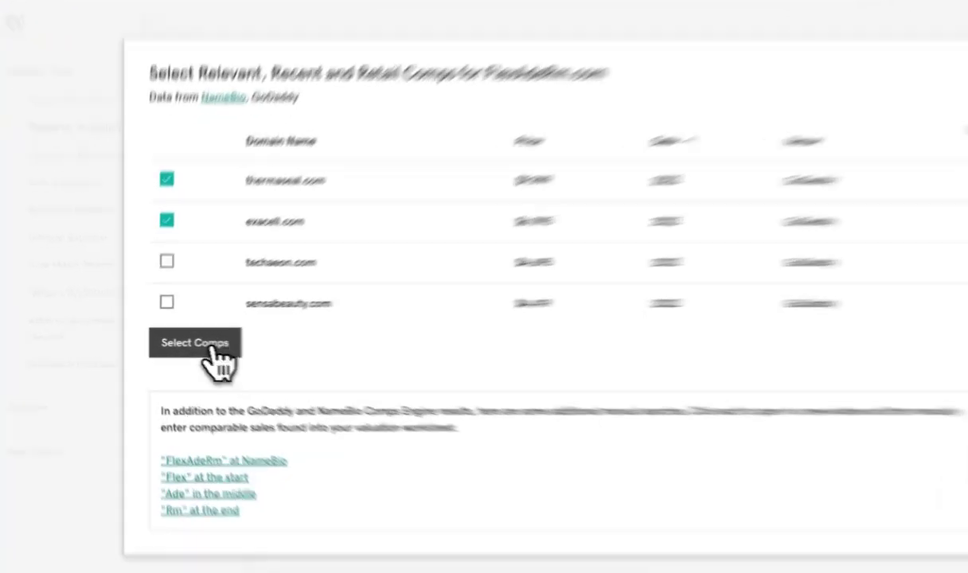
pyautogui.click(194, 352)
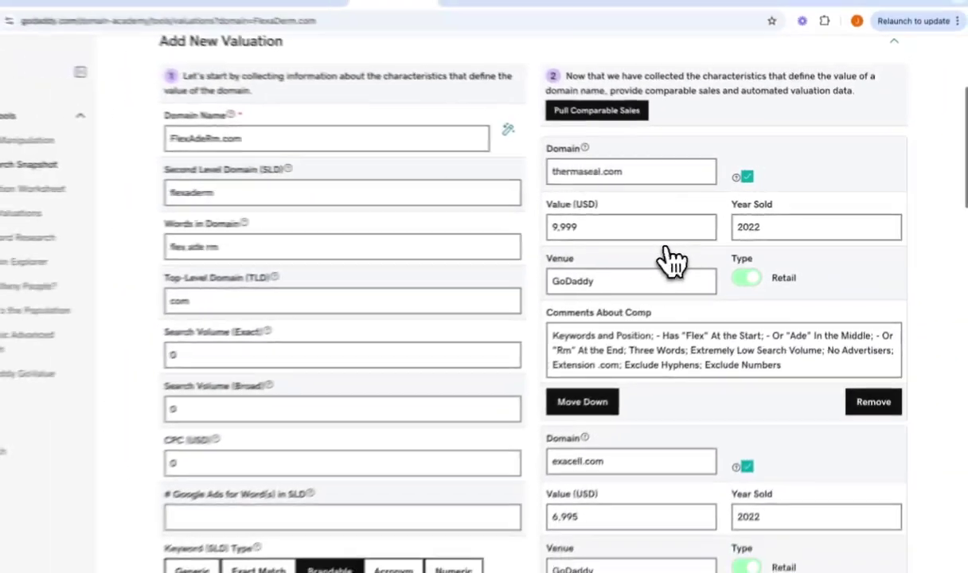
pyautogui.scroll(-5, 672, 259)
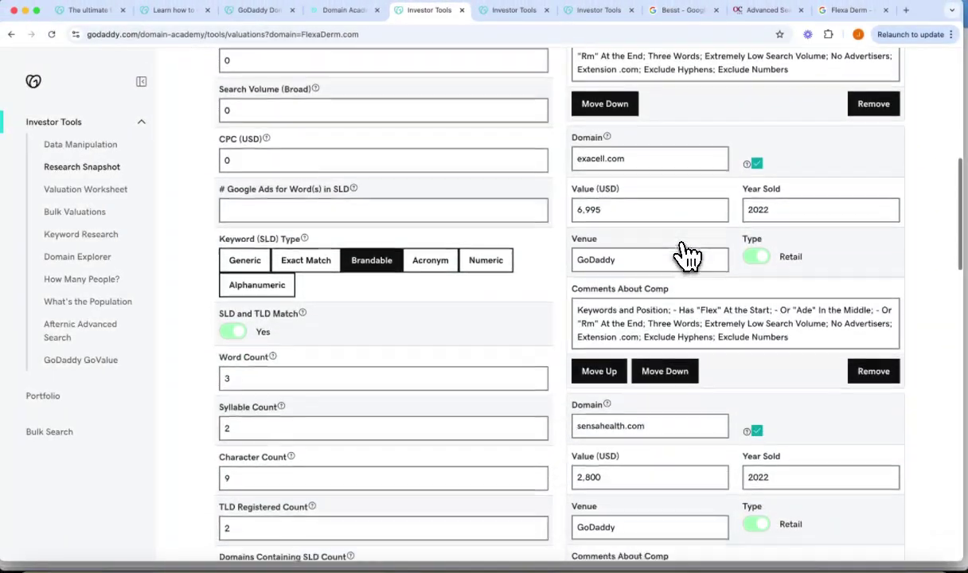
# Review the FlexaDerm.com worksheet's characteristics, algorithmic valuations, average value, and the retail, maximum and wholesale value ranges
pyautogui.scroll(-5, 689, 255)
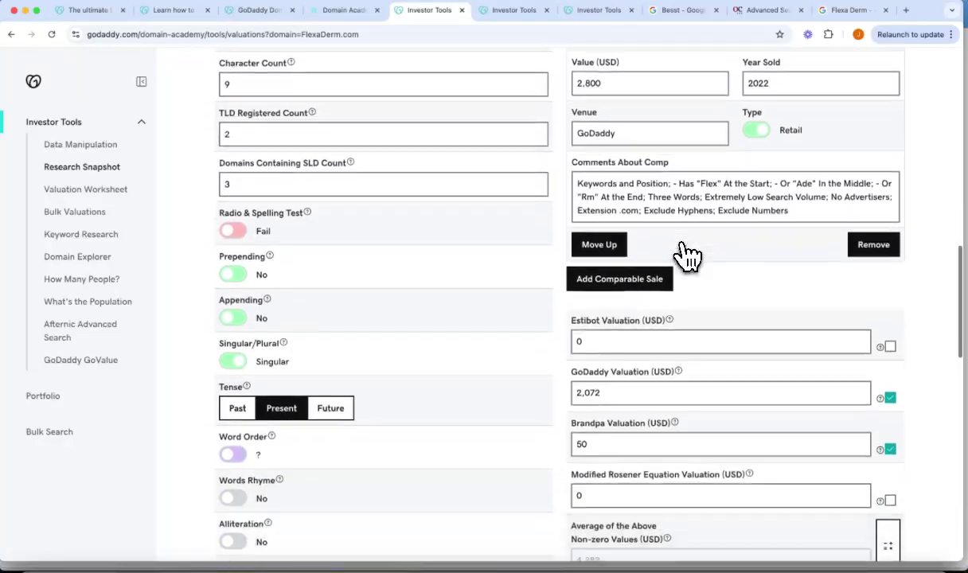
pyautogui.scroll(-6, 689, 255)
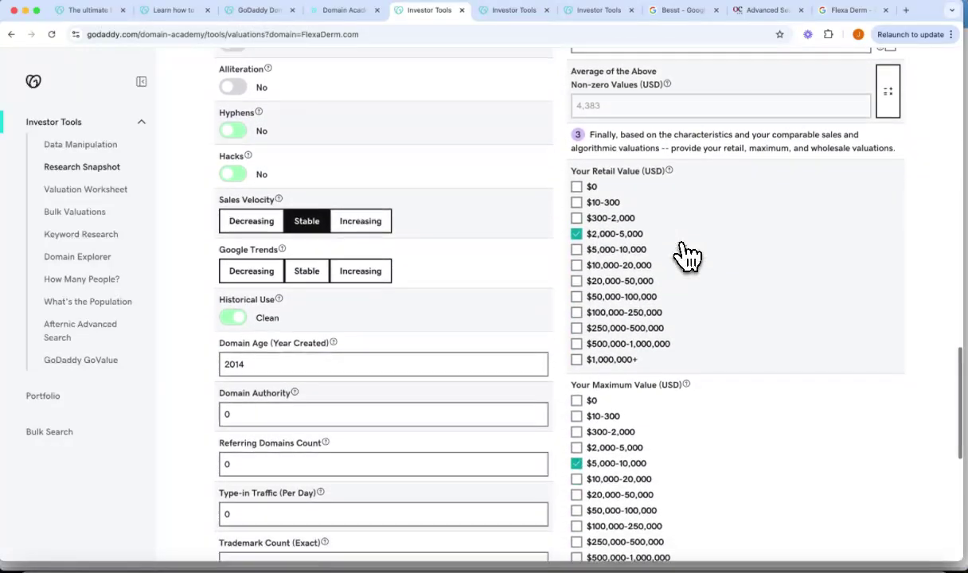
pyautogui.scroll(1, 689, 254)
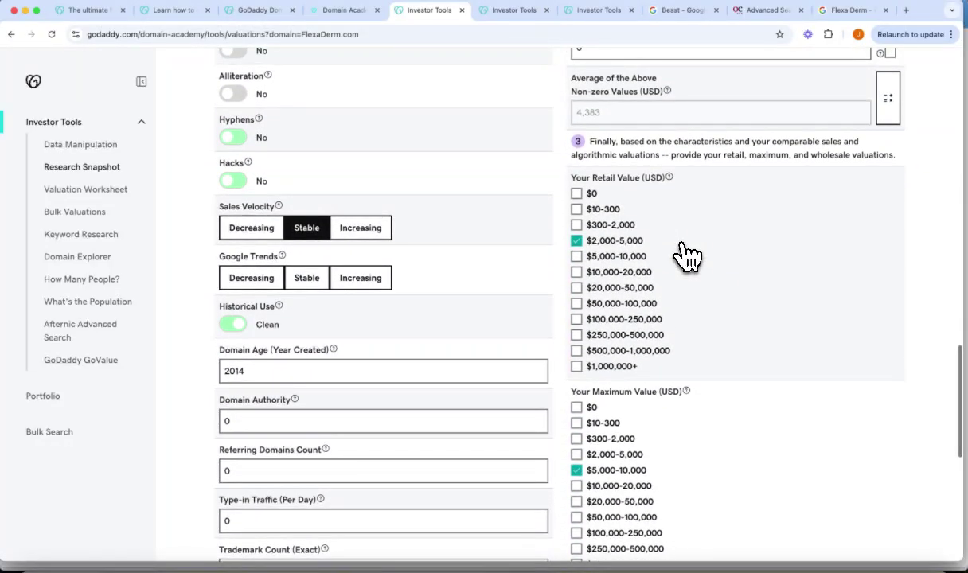
pyautogui.scroll(3, 689, 255)
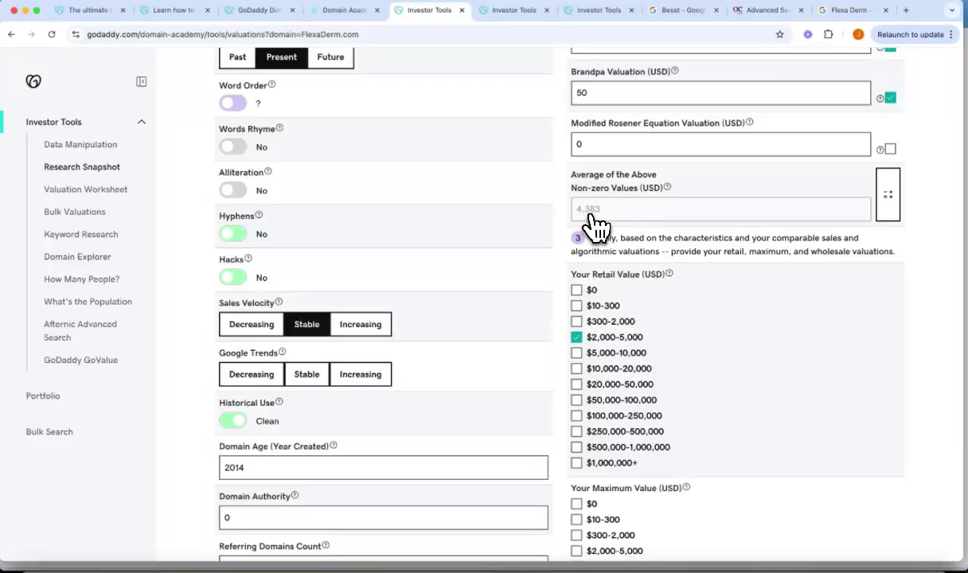
pyautogui.scroll(-4, 605, 231)
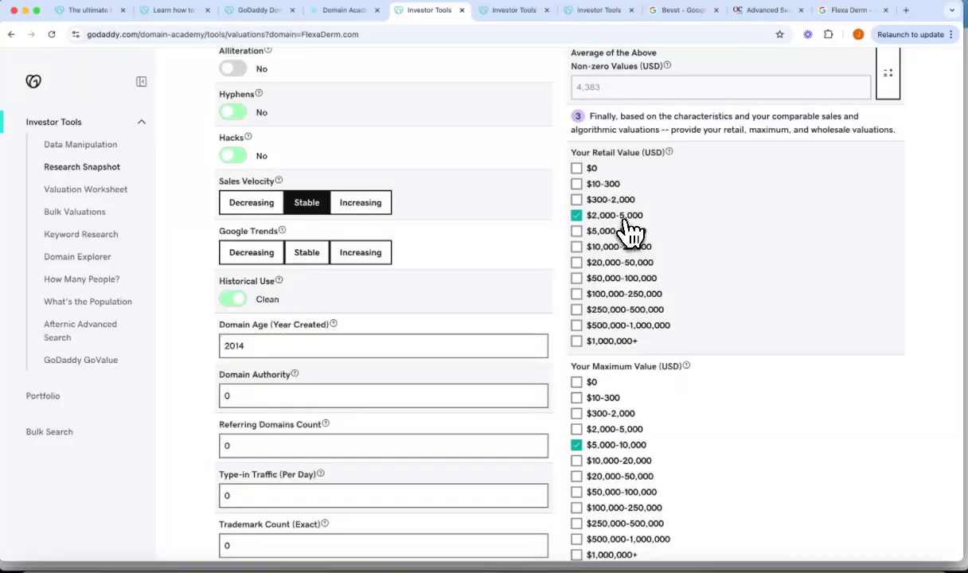
pyautogui.scroll(-5, 631, 231)
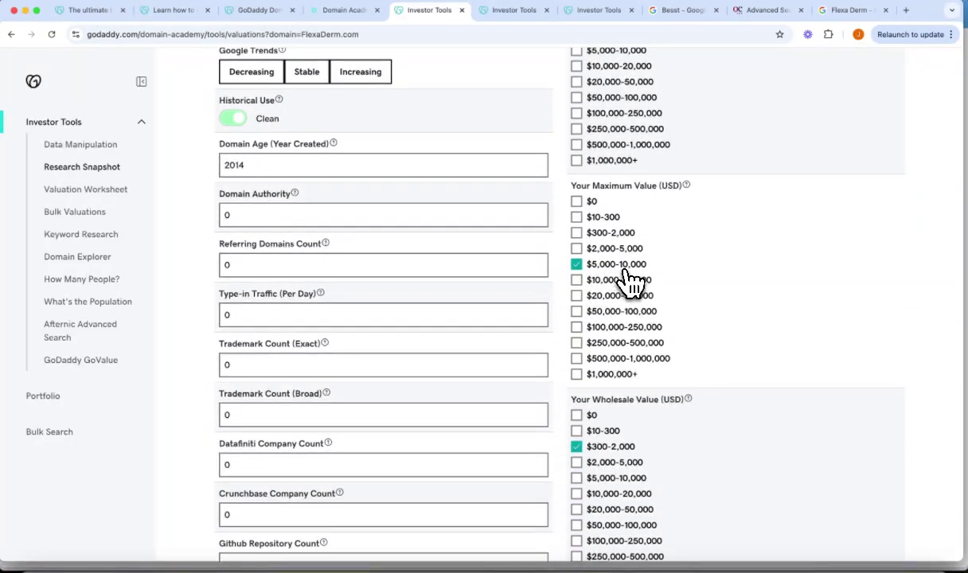
pyautogui.scroll(-3, 629, 280)
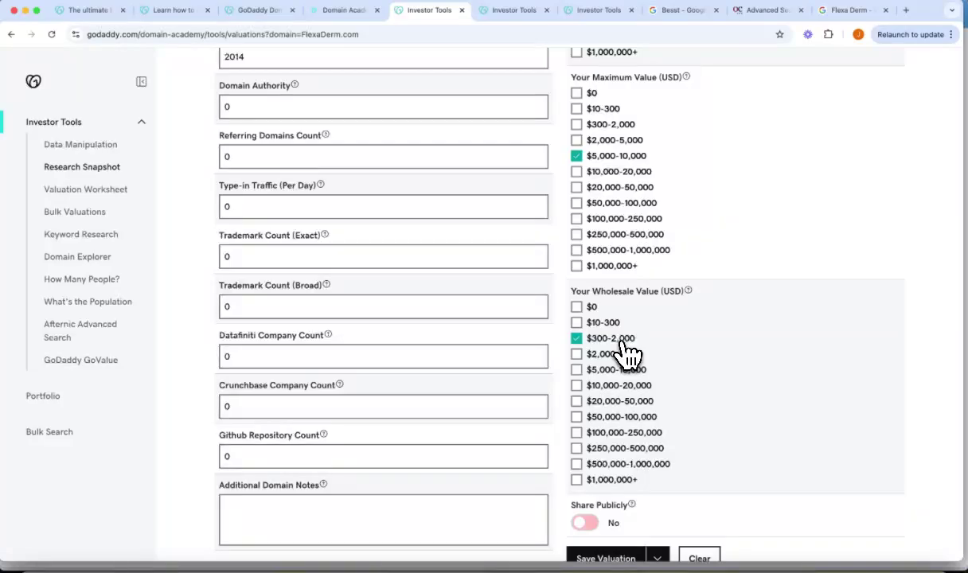
pyautogui.scroll(4, 629, 354)
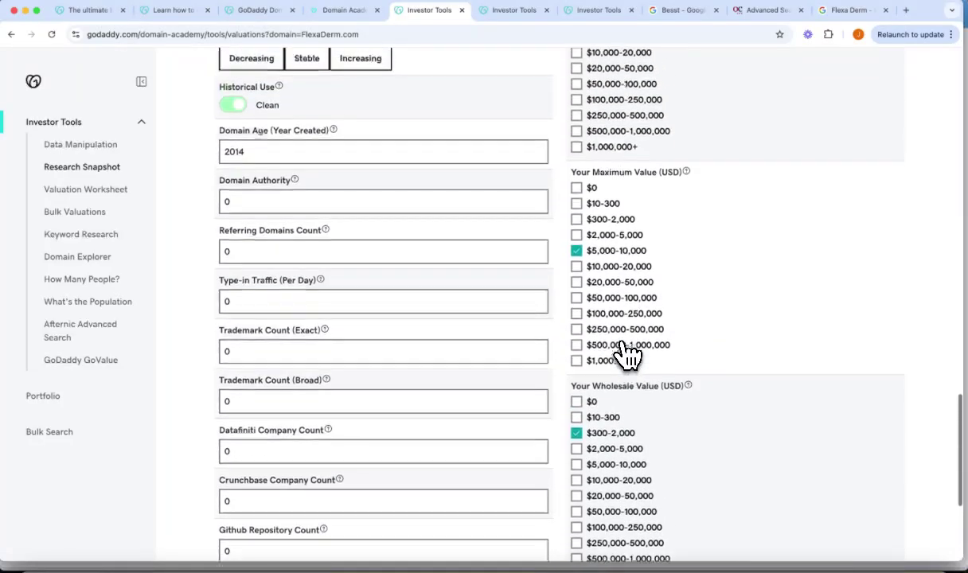
pyautogui.scroll(1, 630, 354)
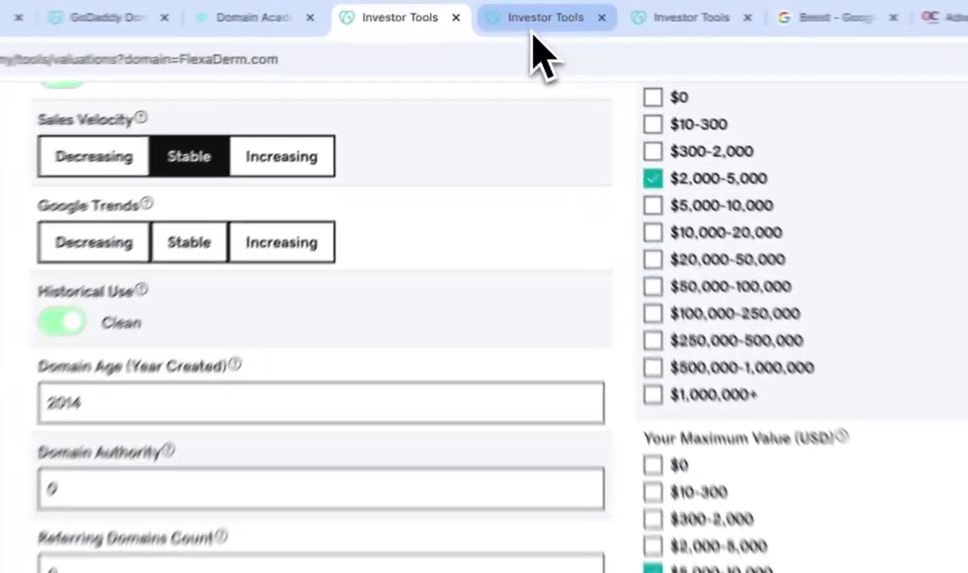
# Run a research snapshot for besst.com in the separate Research Snapshot tab
pyautogui.click(537, 26)
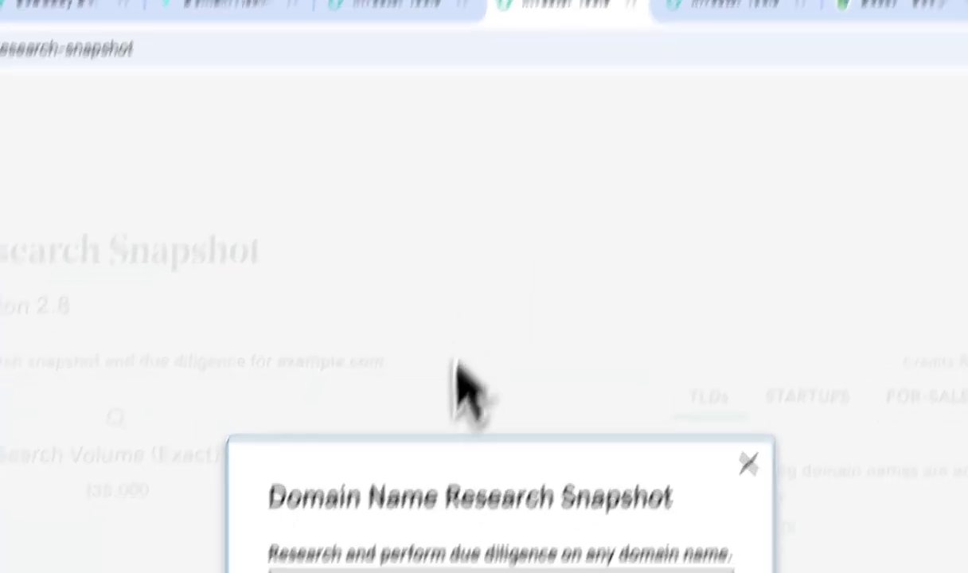
pyautogui.write('bess')
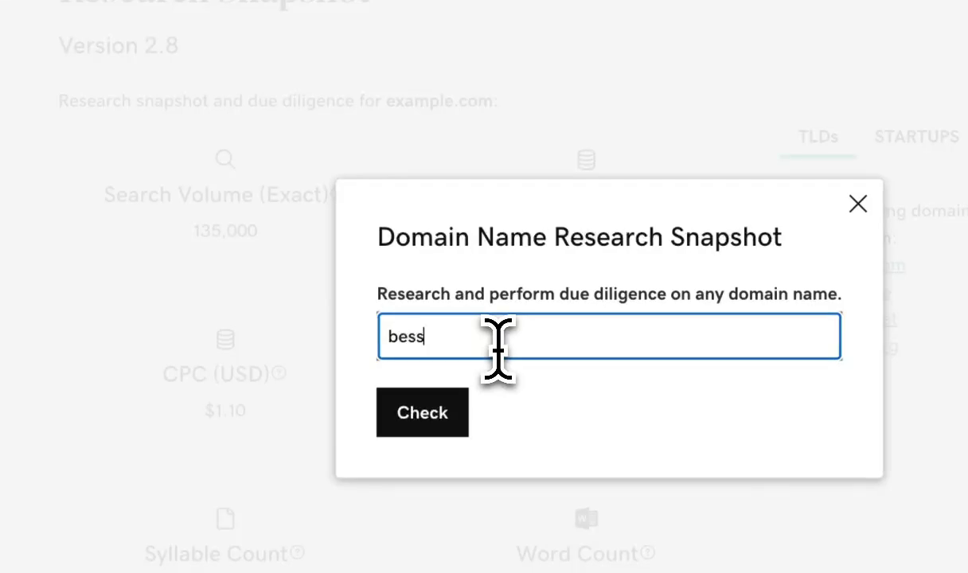
pyautogui.write('t.com')
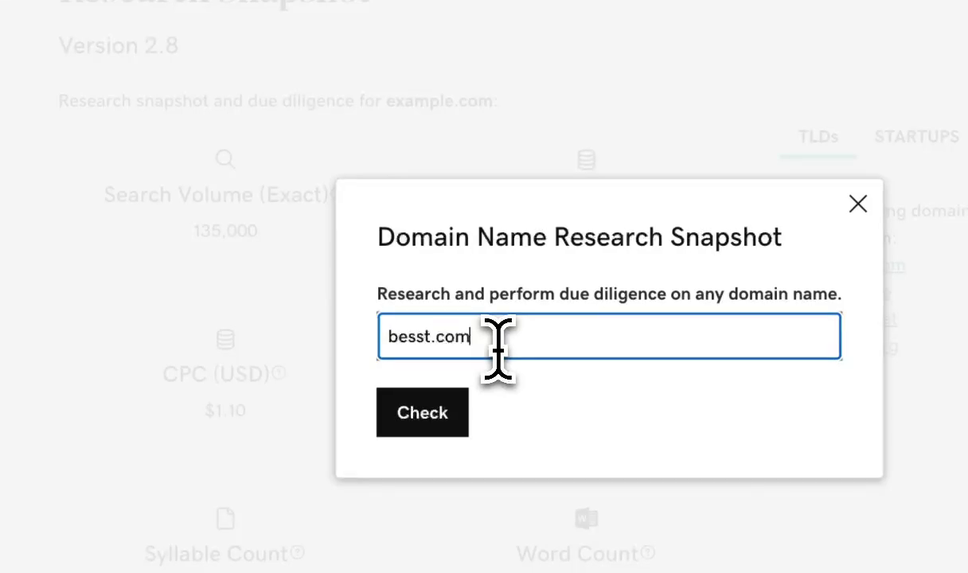
pyautogui.click(443, 417)
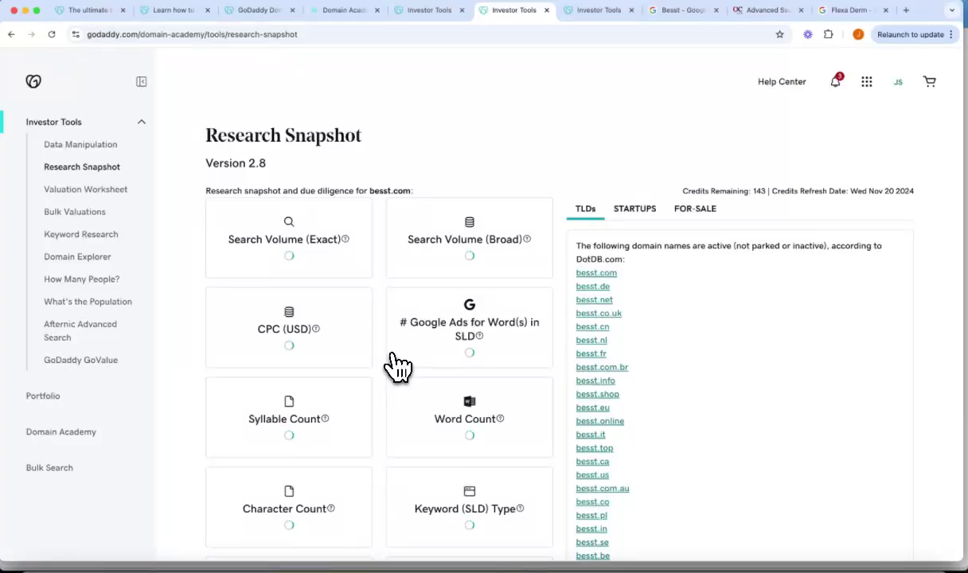
# Examine the besst.com snapshot's search volume, registered TLD count and the list of active domains in other extensions
pyautogui.scroll(-2, 548, 328)
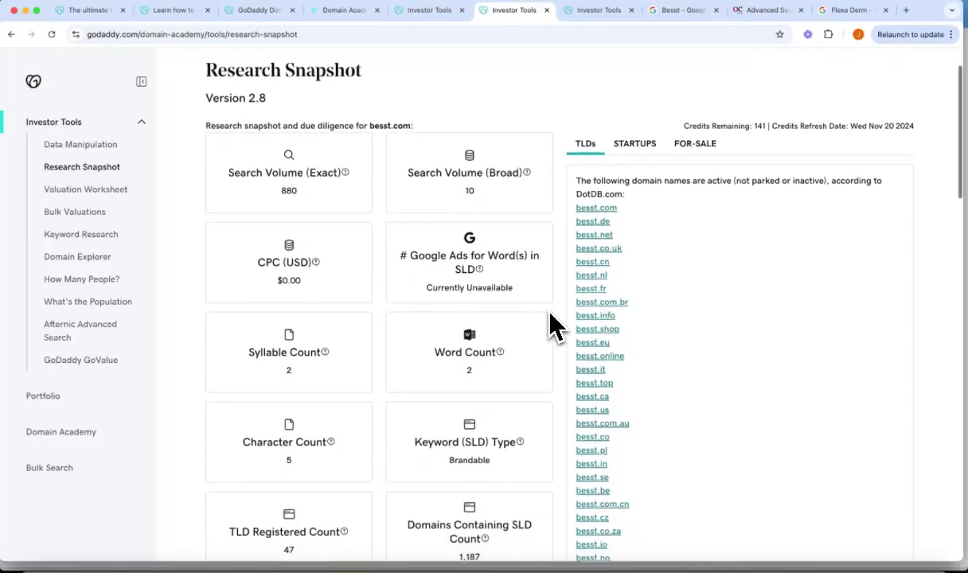
pyautogui.scroll(-1, 555, 326)
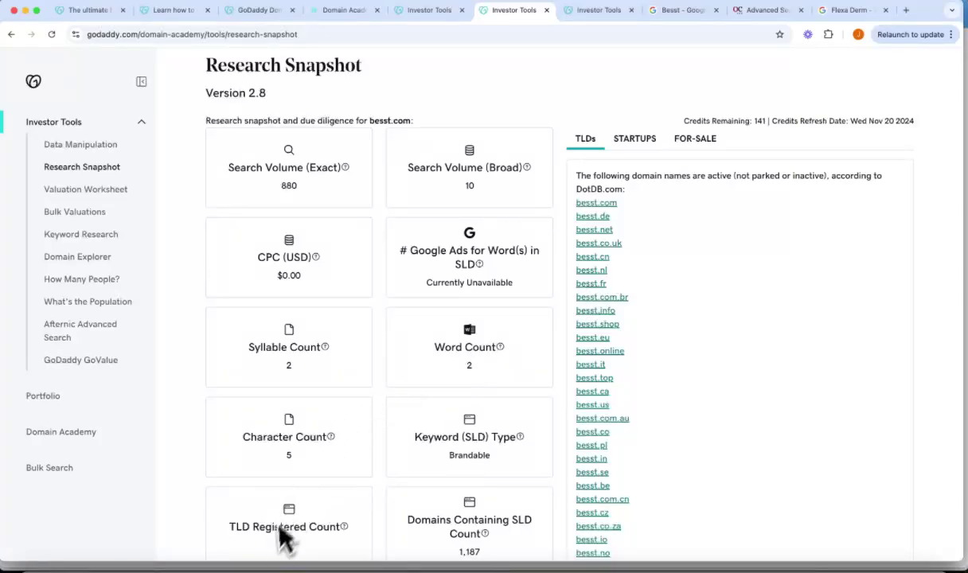
pyautogui.scroll(-2, 309, 540)
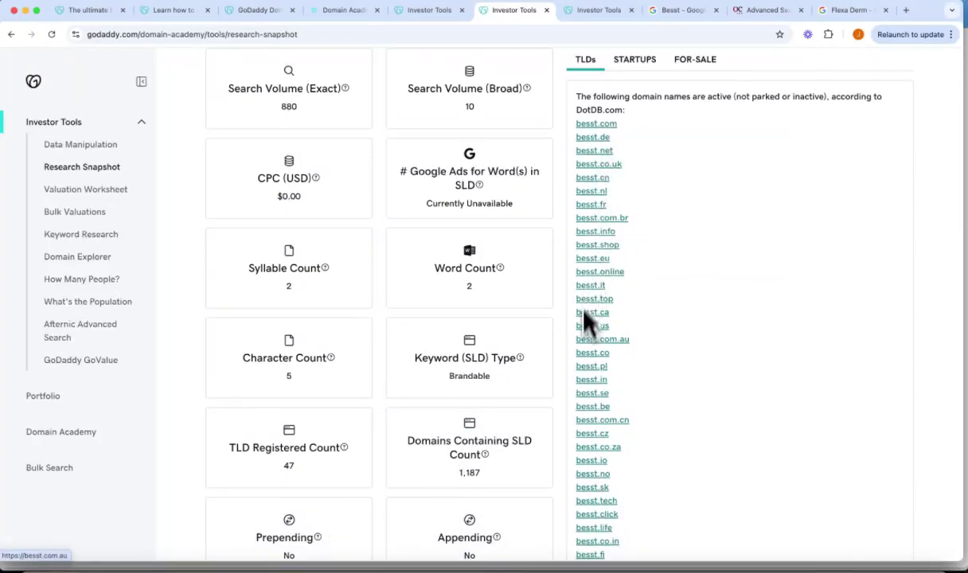
pyautogui.scroll(-6, 583, 407)
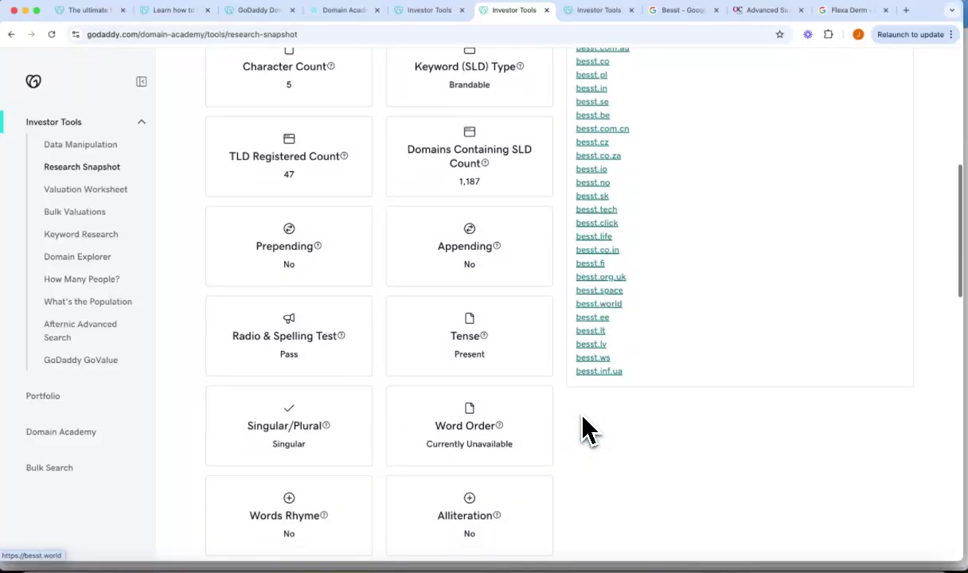
pyautogui.scroll(4, 616, 361)
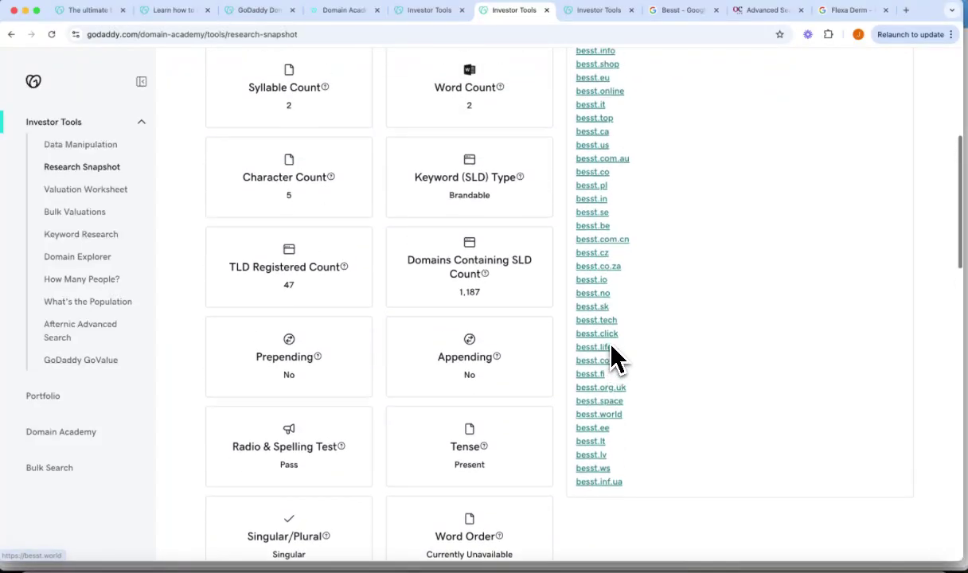
pyautogui.scroll(3, 616, 360)
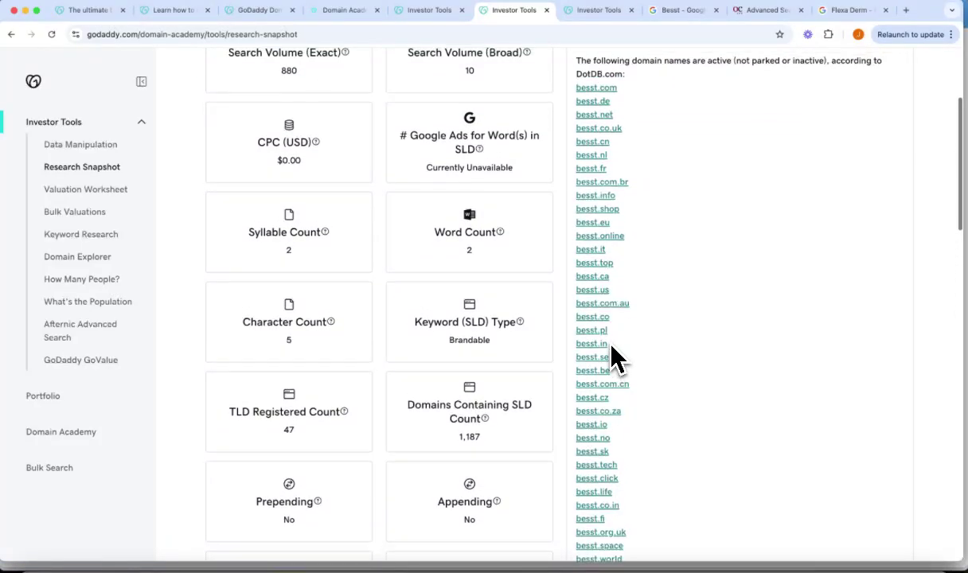
pyautogui.scroll(3, 615, 361)
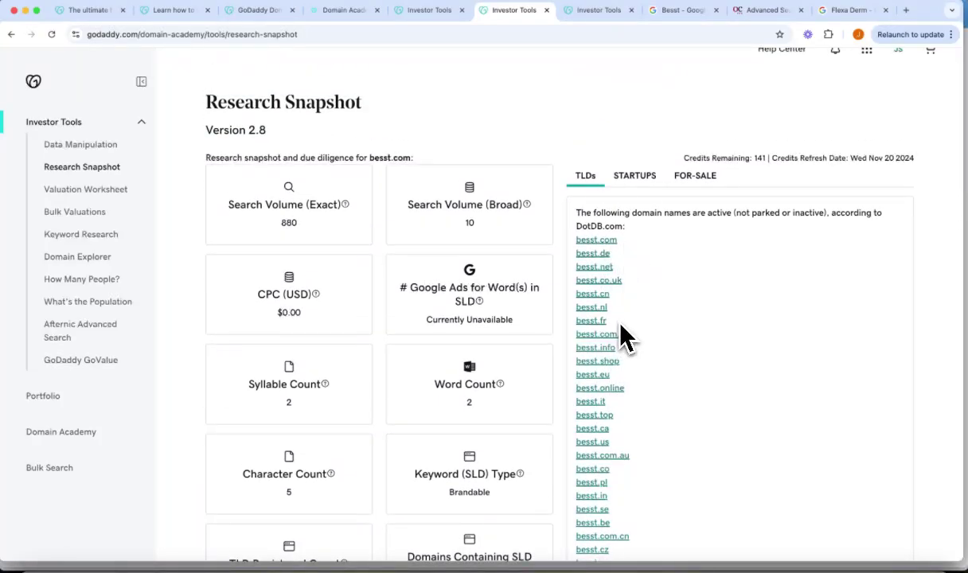
# Review the rest of the besst.com snapshot, including domain age, trademark and company counts, and the algorithmic valuations
pyautogui.scroll(-3, 623, 339)
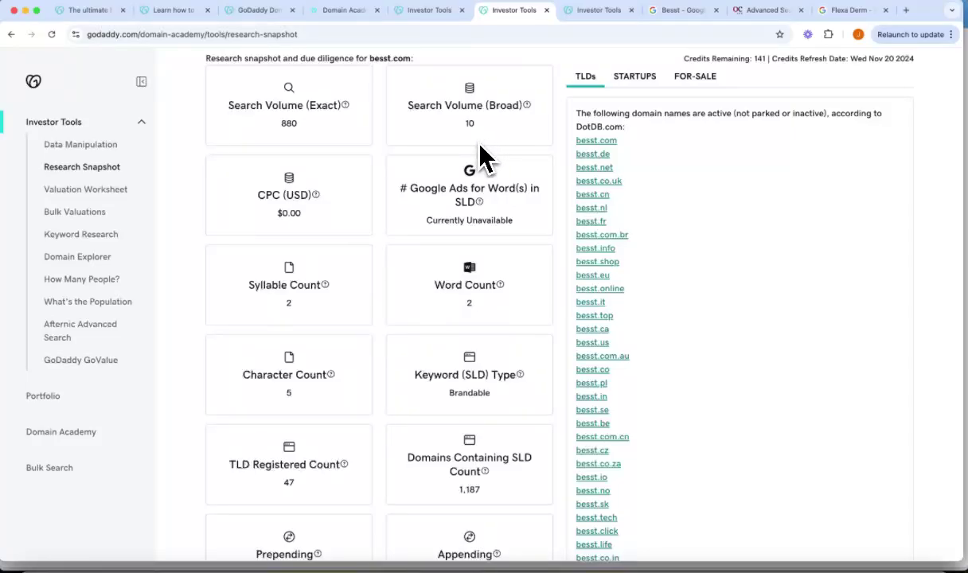
pyautogui.scroll(-1, 479, 144)
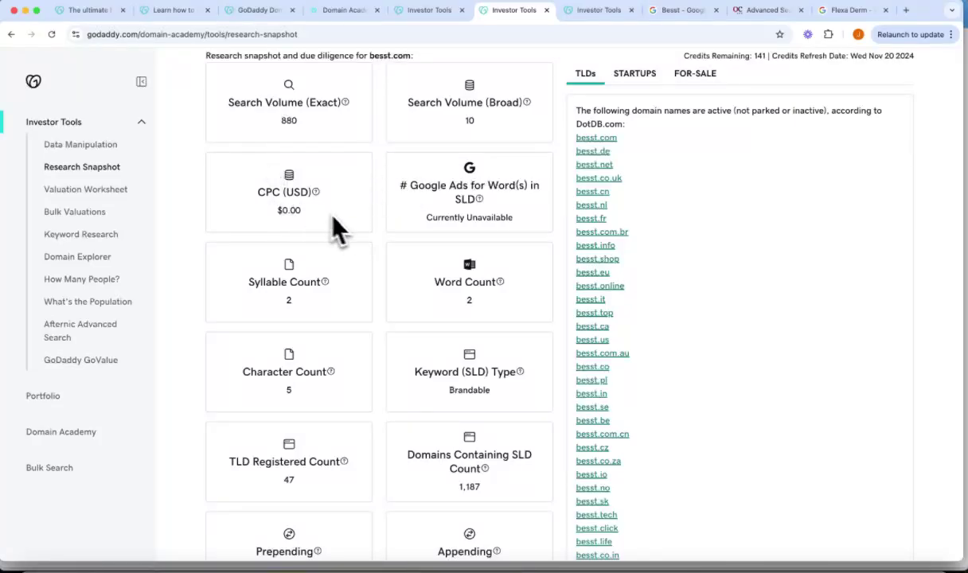
pyautogui.scroll(-3, 353, 227)
pyautogui.scroll(-4, 358, 233)
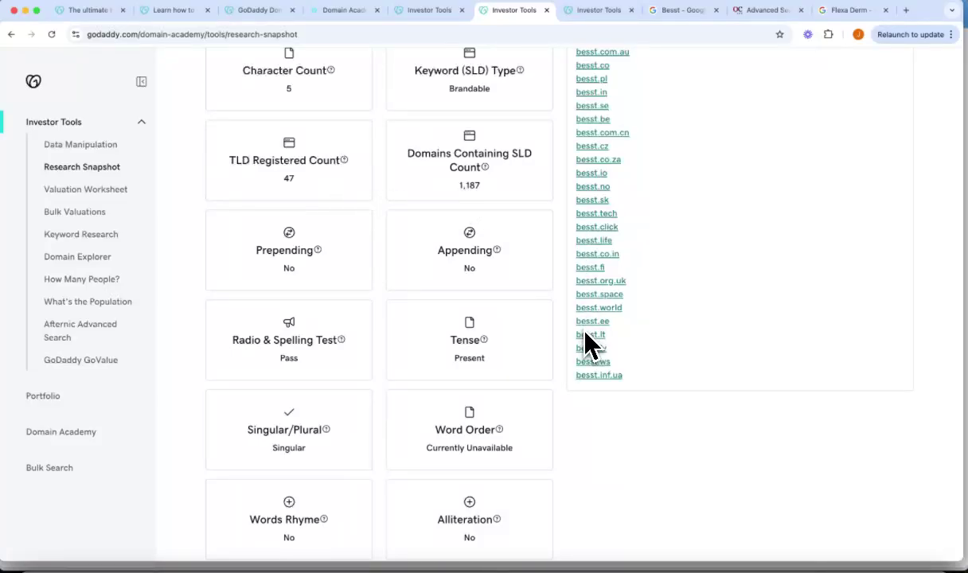
pyautogui.scroll(-2, 587, 344)
pyautogui.scroll(-10, 584, 350)
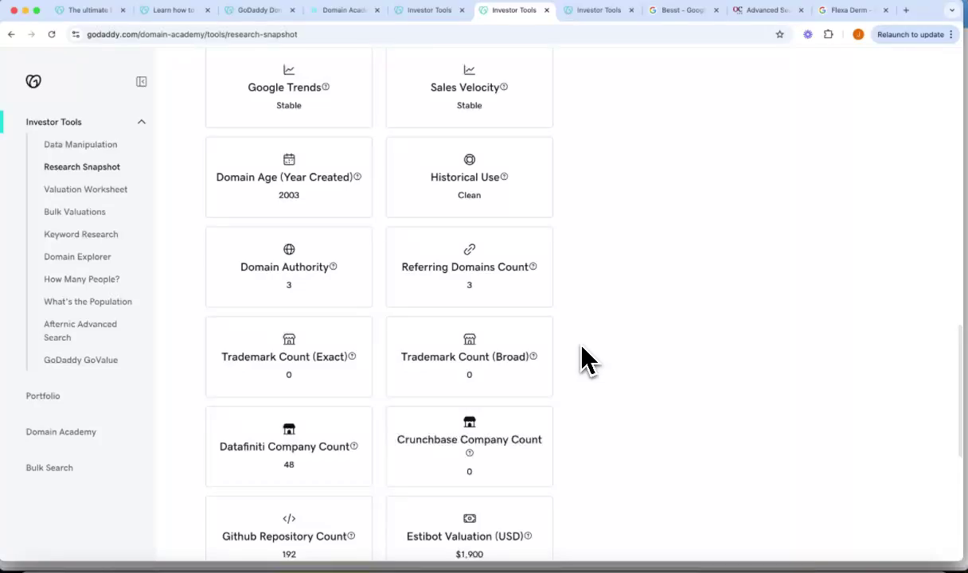
pyautogui.scroll(-3, 584, 357)
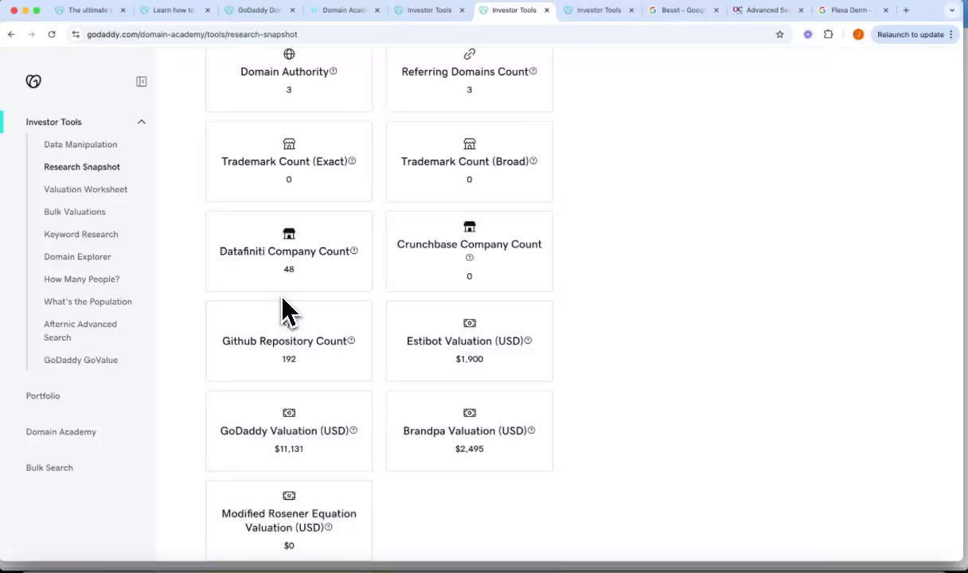
pyautogui.scroll(2, 288, 310)
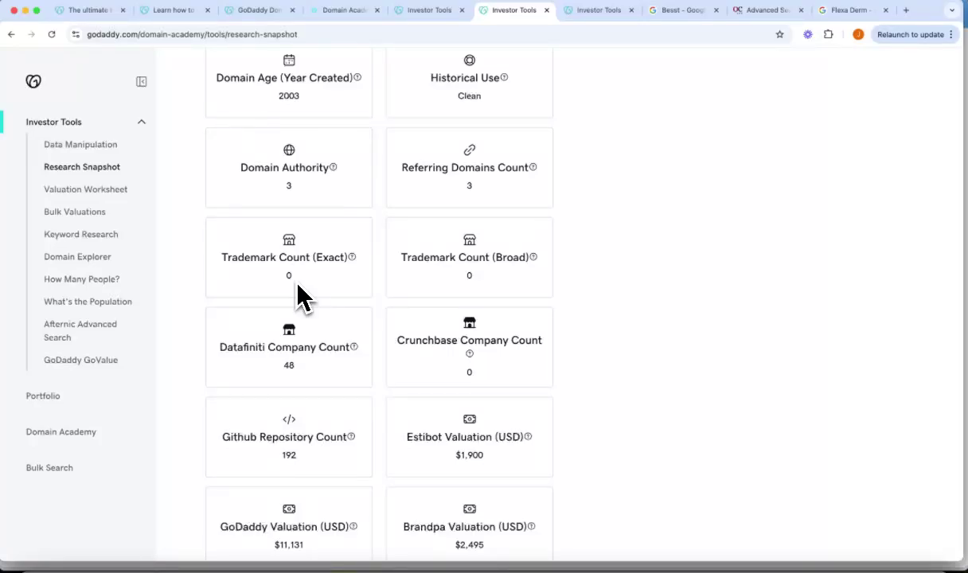
pyautogui.scroll(-1, 303, 299)
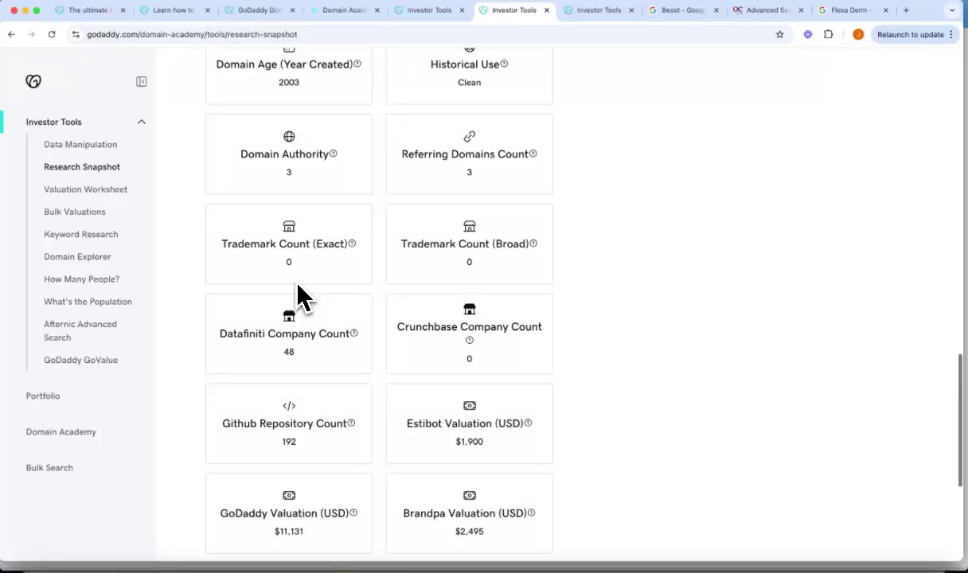
pyautogui.scroll(-5, 303, 298)
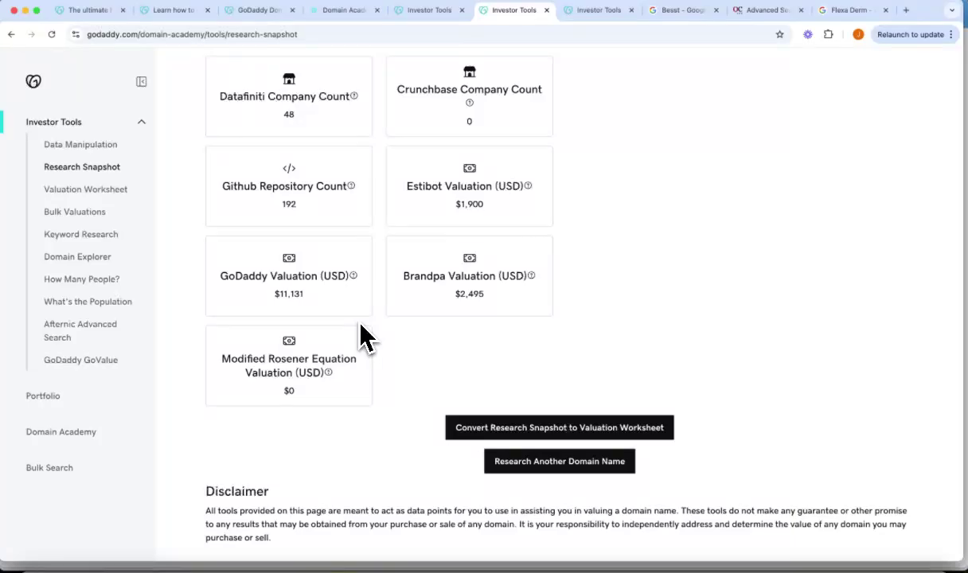
# Convert the besst.com research snapshot to a valuation worksheet and pull its comparable sales
pyautogui.click(554, 428)
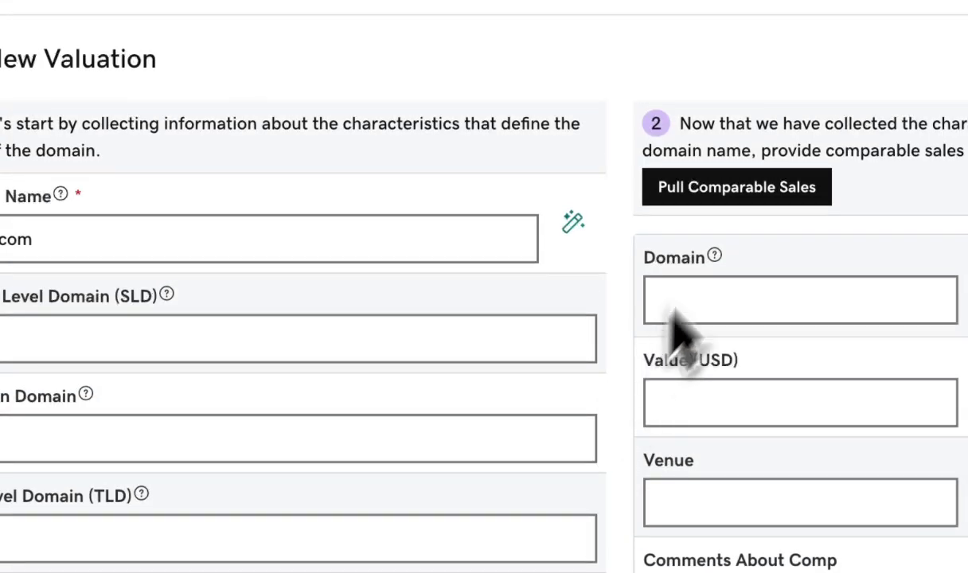
pyautogui.click(729, 198)
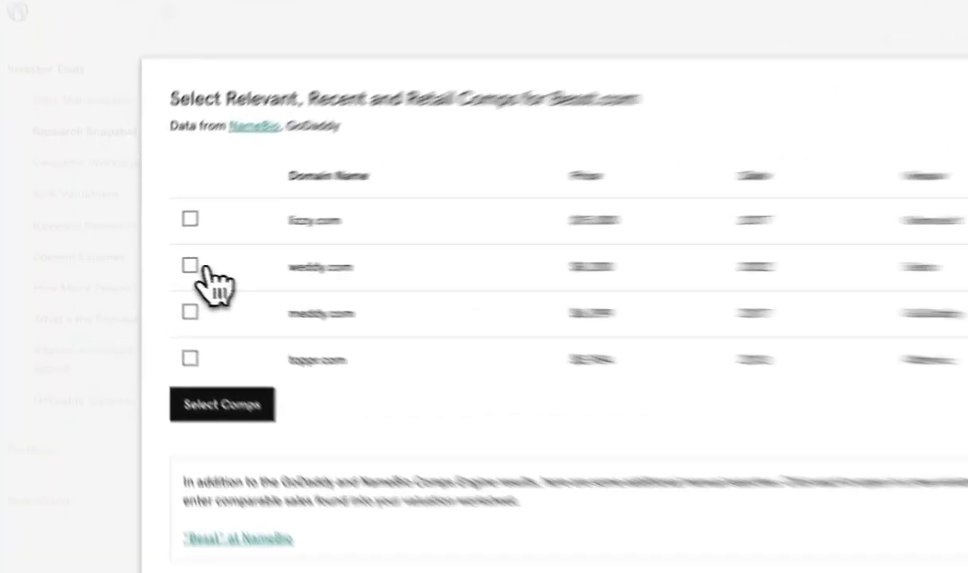
# Mark weddy.com ($8,200, 2022) and rizzy.com as comparable sales for Besst.com
pyautogui.click(157, 264)
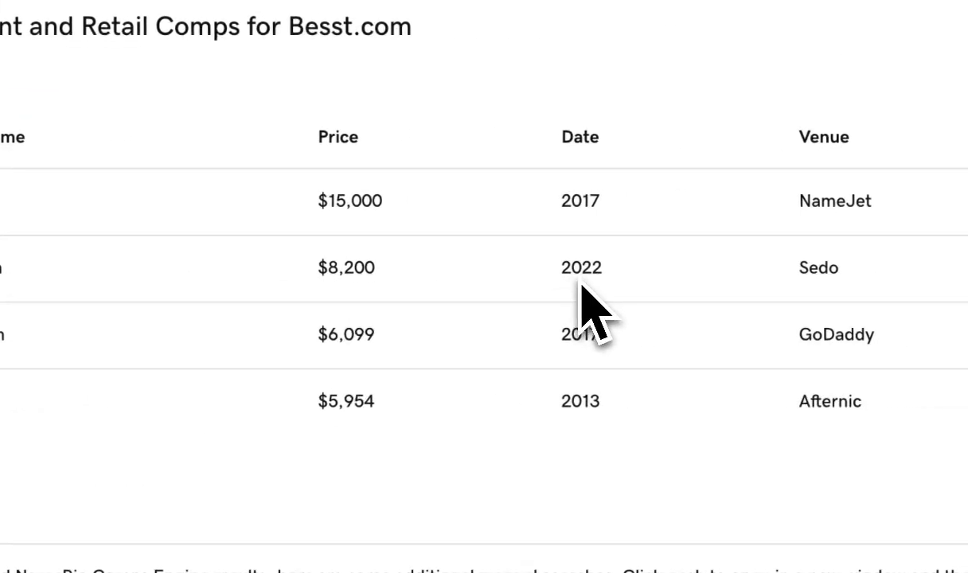
pyautogui.scroll(-3, 948, 287)
pyautogui.scroll(-2, 567, 284)
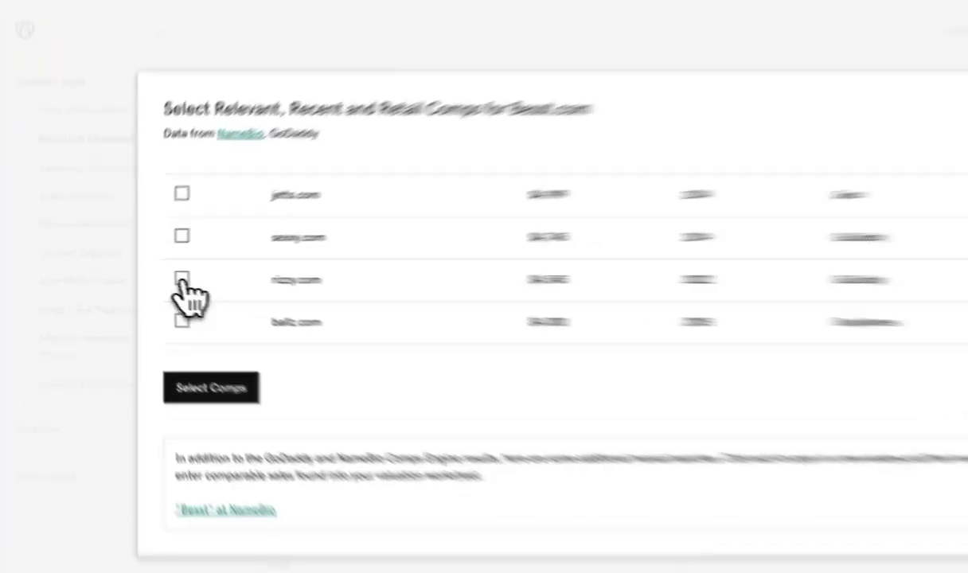
pyautogui.click(157, 279)
pyautogui.scroll(-1, 353, 295)
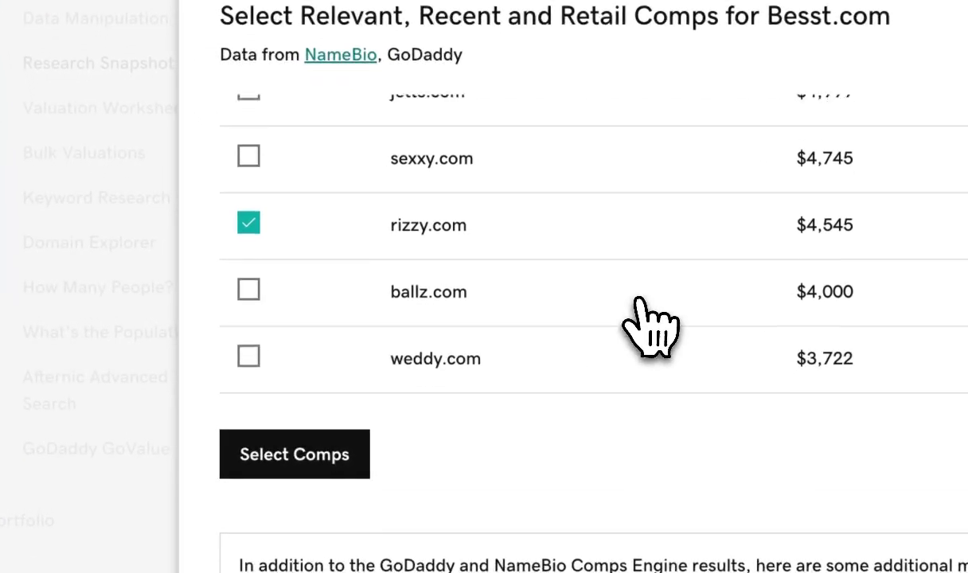
pyautogui.scroll(-2, 649, 327)
pyautogui.scroll(-2, 655, 259)
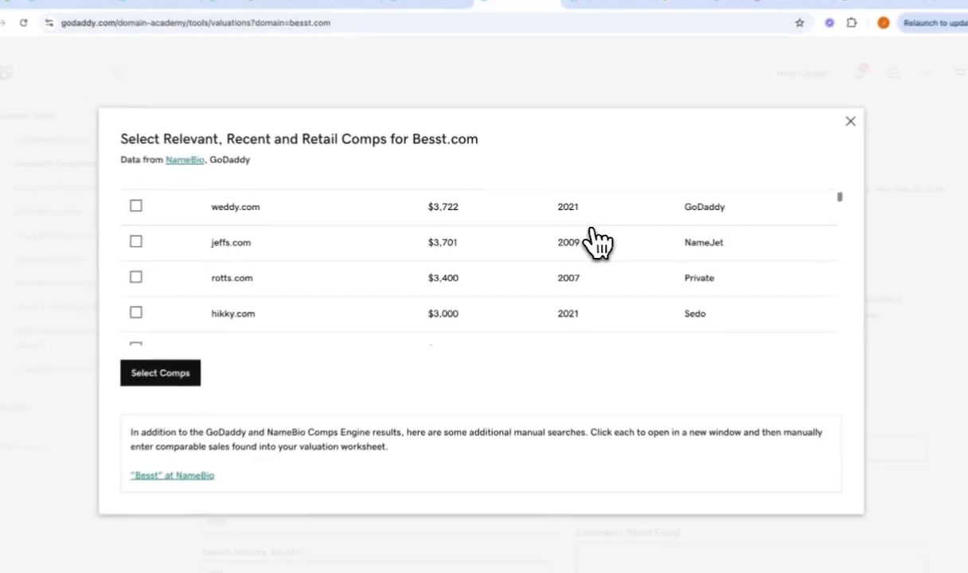
pyautogui.scroll(1, 589, 238)
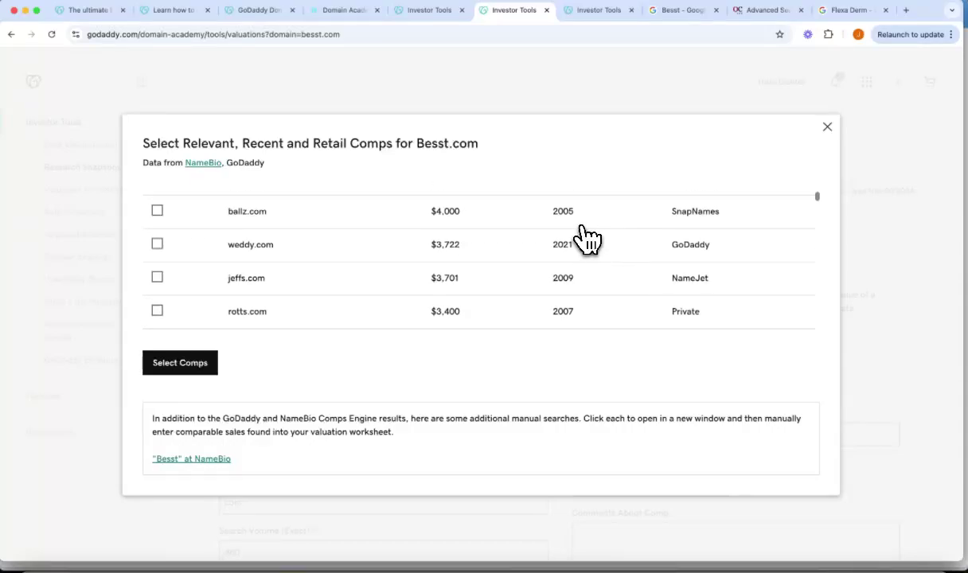
pyautogui.scroll(3, 577, 227)
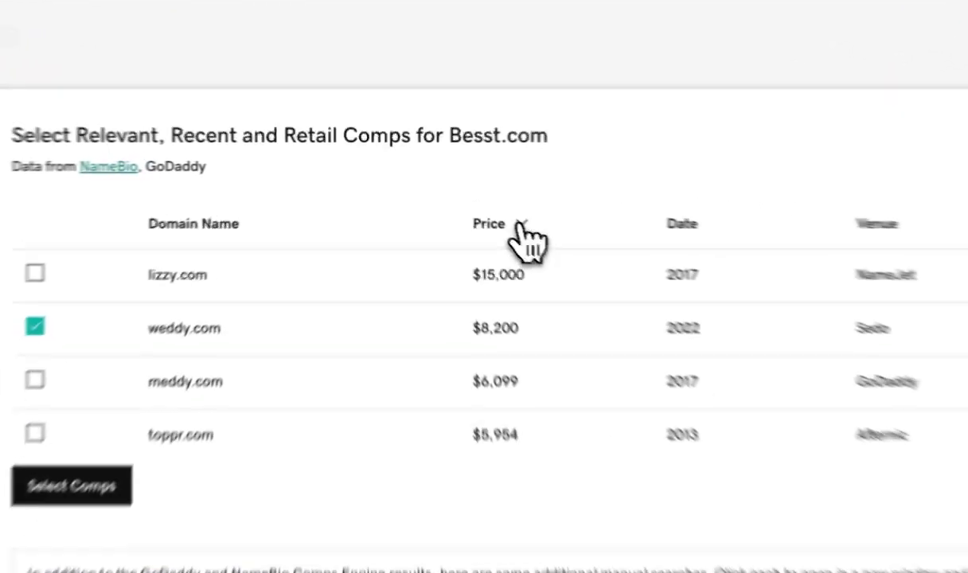
# Sort the comparable sales by price from highest to lowest, mark bullz.com and add the selected comps to the worksheet
pyautogui.click(466, 197)
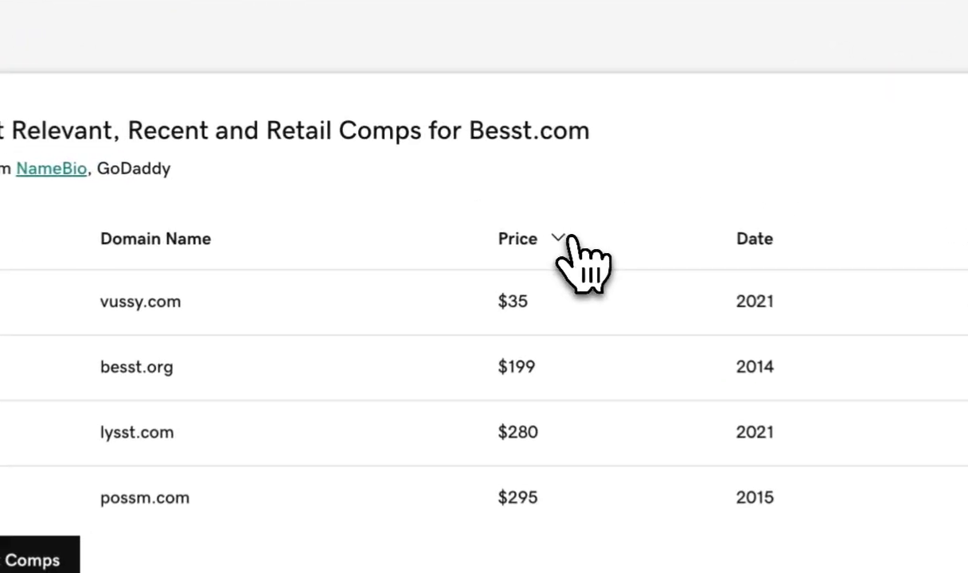
pyautogui.click(571, 237)
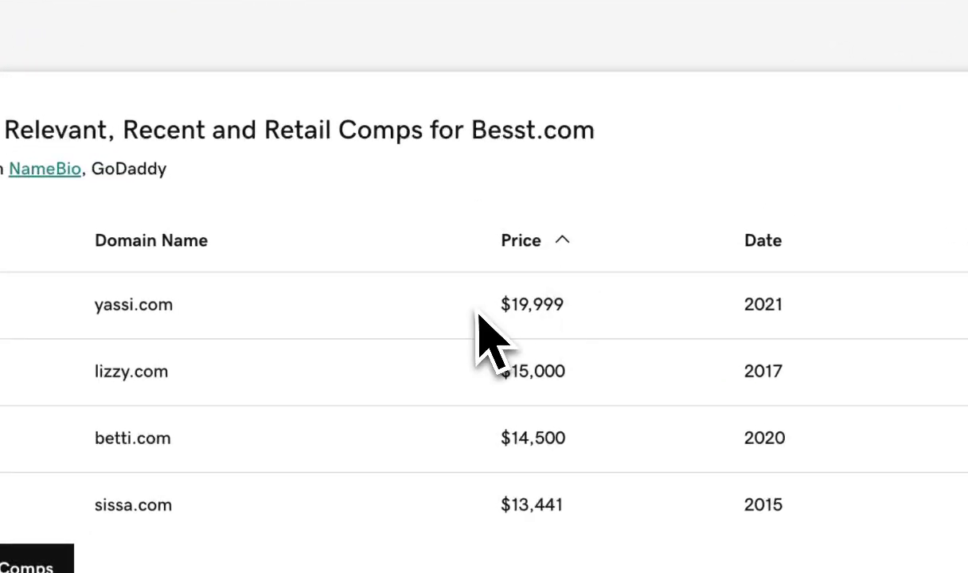
pyautogui.scroll(-2, 396, 371)
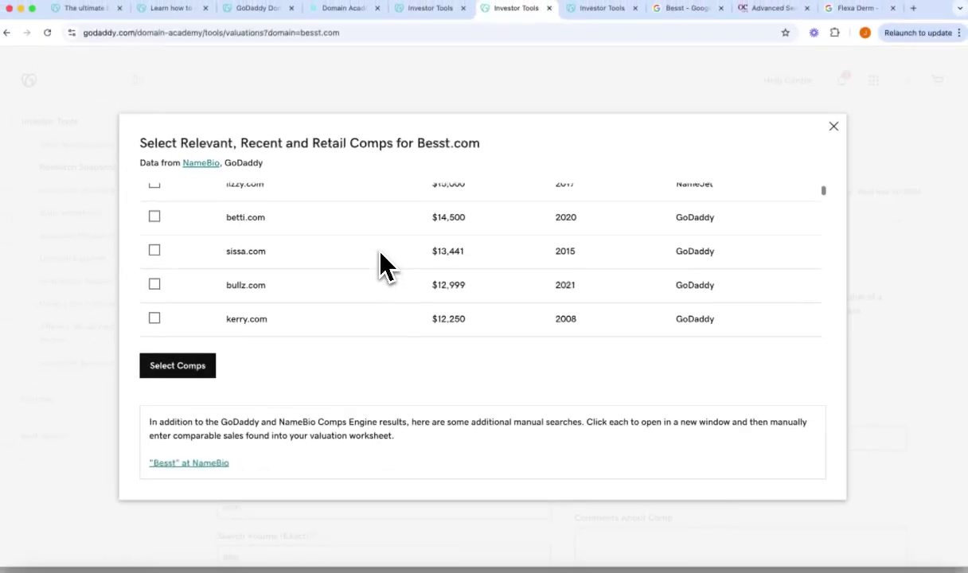
pyautogui.scroll(-1, 381, 265)
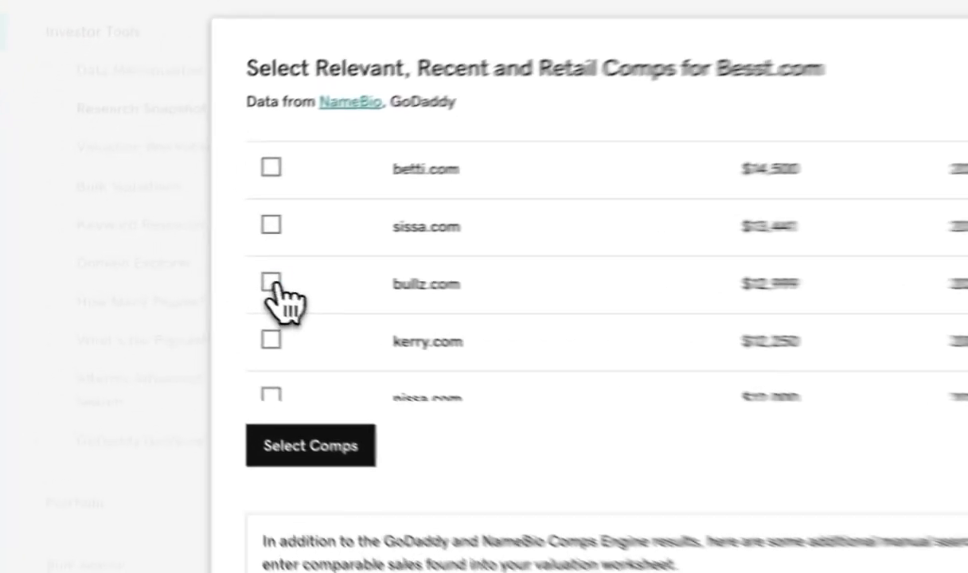
pyautogui.click(156, 269)
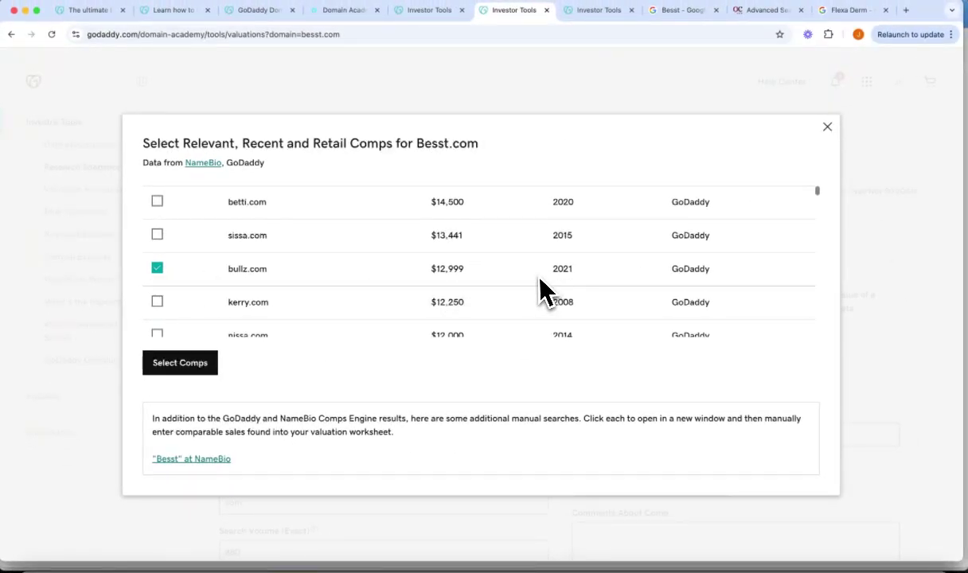
pyautogui.scroll(-1, 540, 280)
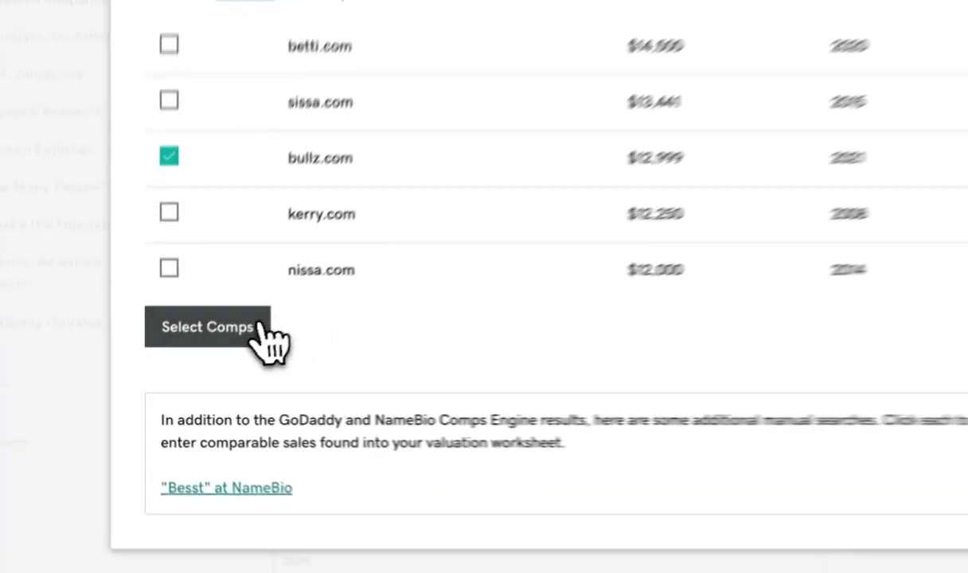
pyautogui.click(191, 363)
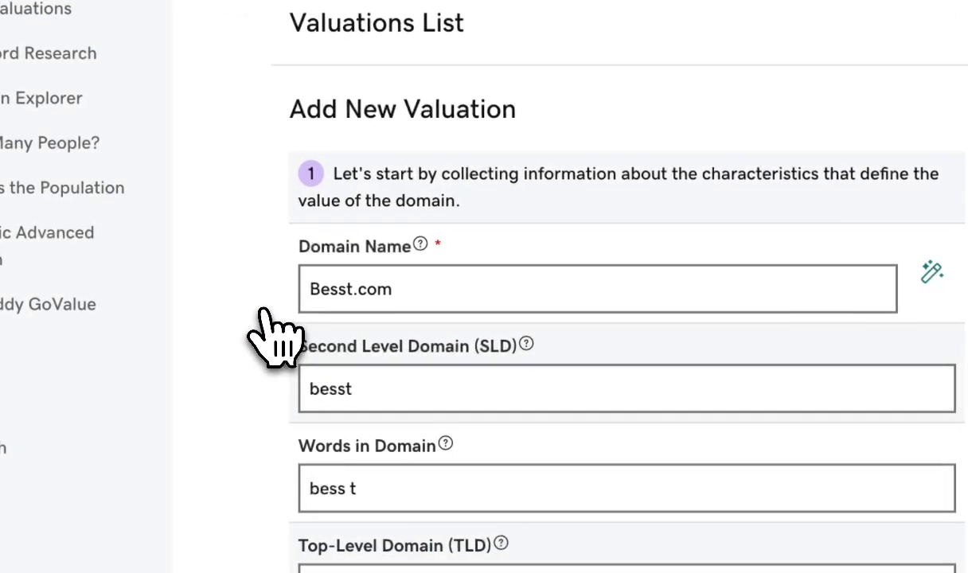
# Review the comps added to the Besst.com worksheet, the average of the non-zero values and the retail value range
pyautogui.scroll(-10, 536, 303)
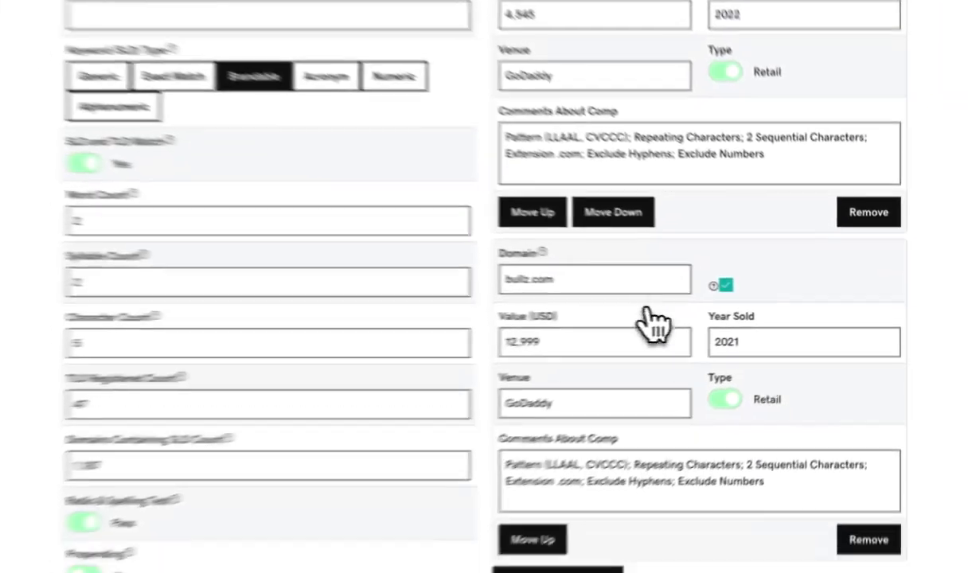
pyautogui.scroll(-5, 693, 325)
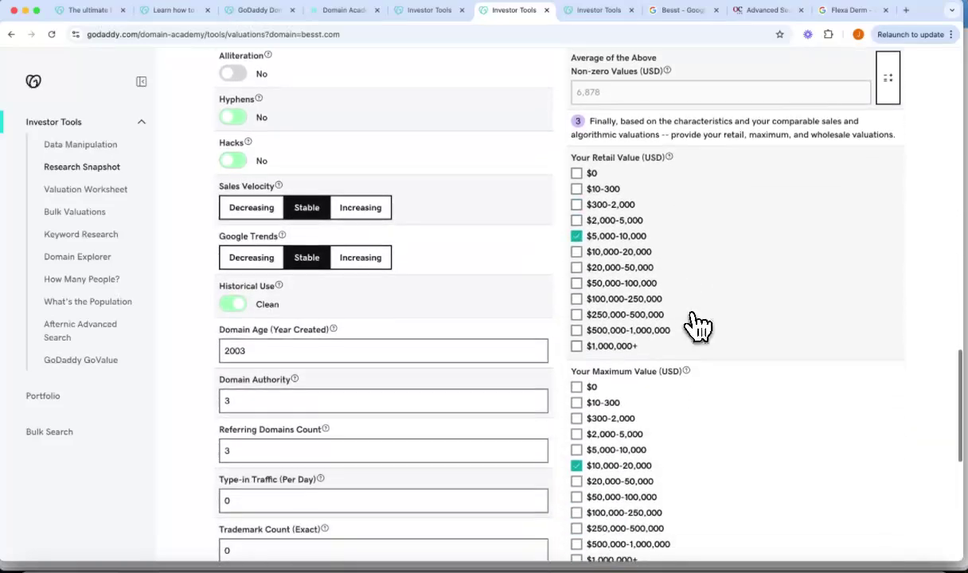
pyautogui.scroll(-1, 697, 325)
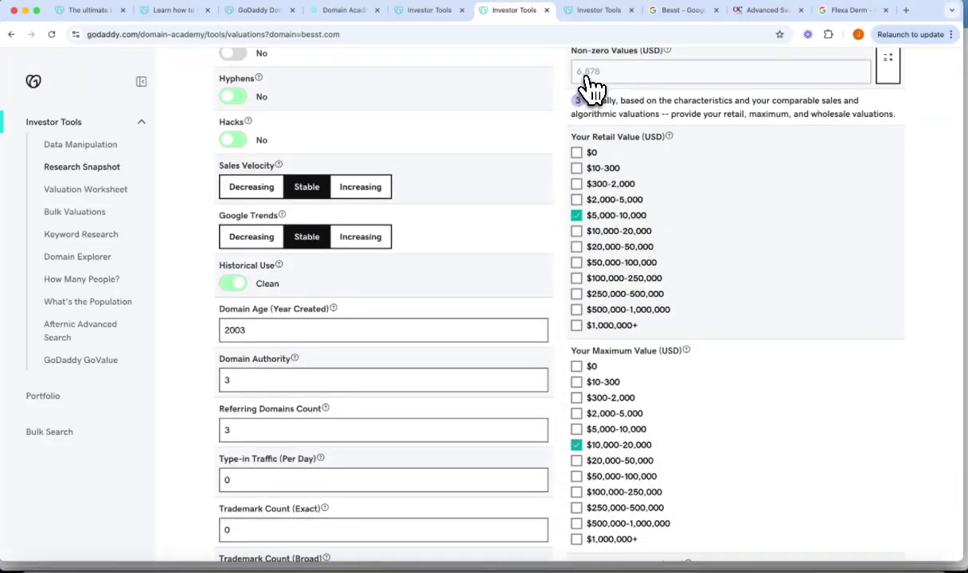
pyautogui.scroll(1, 593, 84)
pyautogui.scroll(-1, 594, 83)
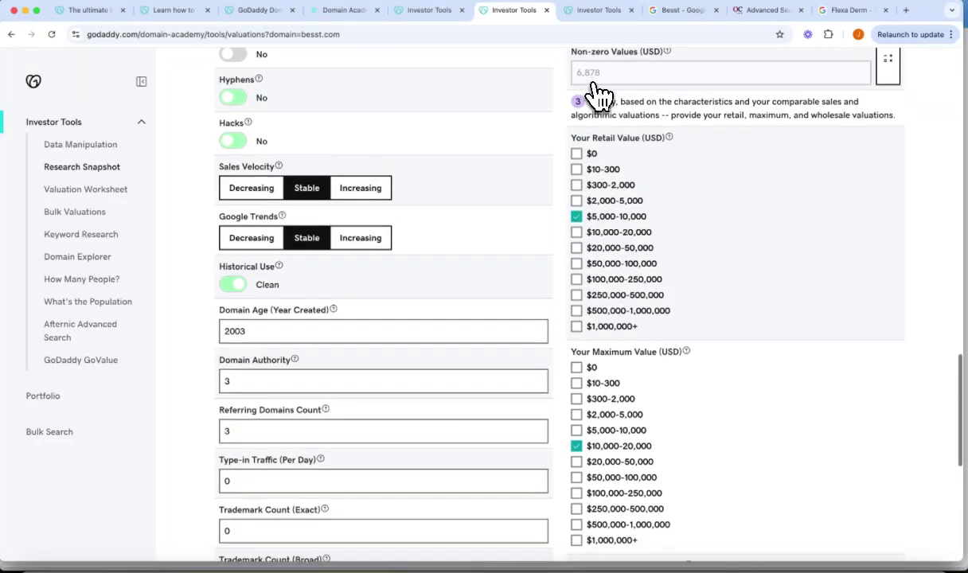
pyautogui.scroll(1, 599, 96)
pyautogui.scroll(-1, 599, 95)
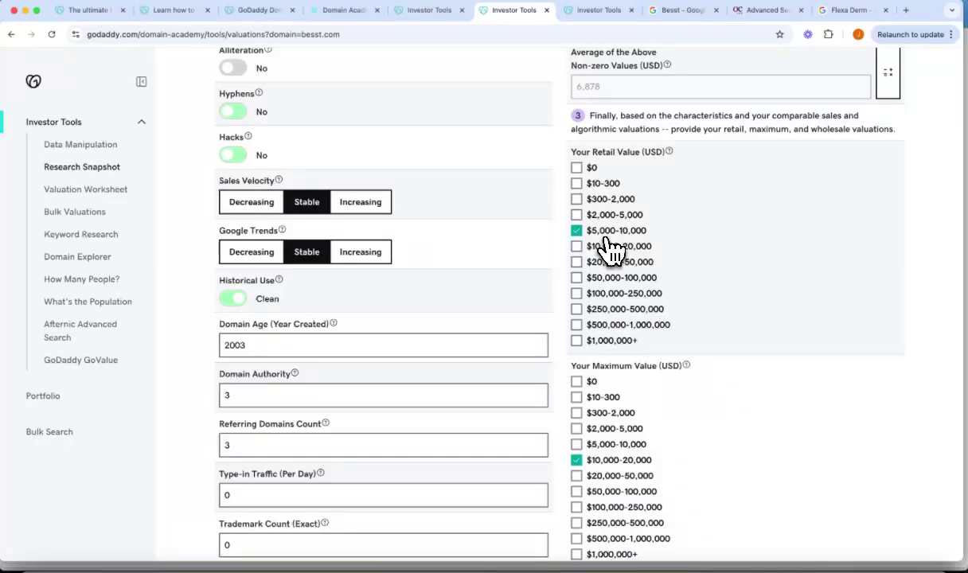
# Examine the worksheet's maximum and wholesale value ranges along with the company and repository counts for Besst.com
pyautogui.scroll(-5, 597, 252)
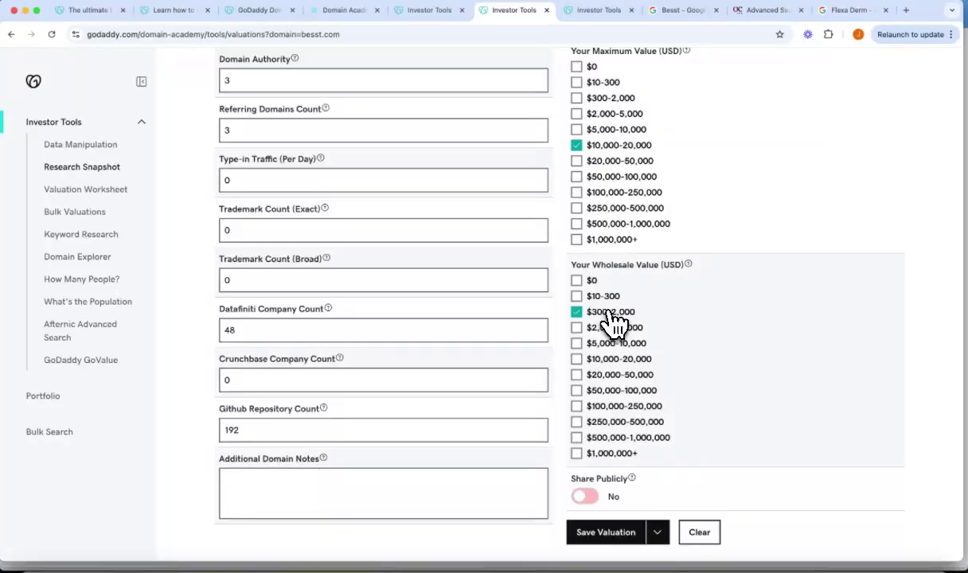
pyautogui.scroll(3, 613, 322)
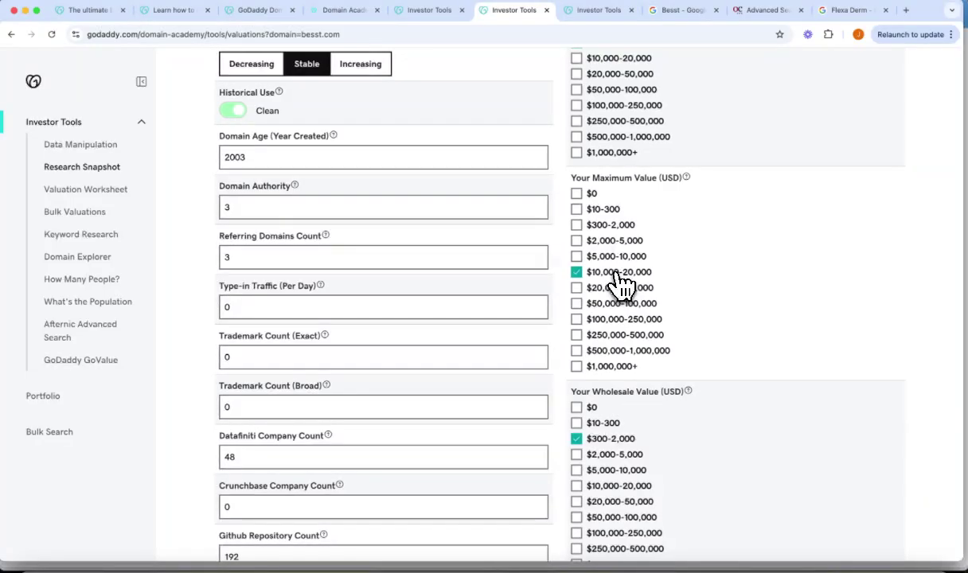
pyautogui.scroll(20, 621, 283)
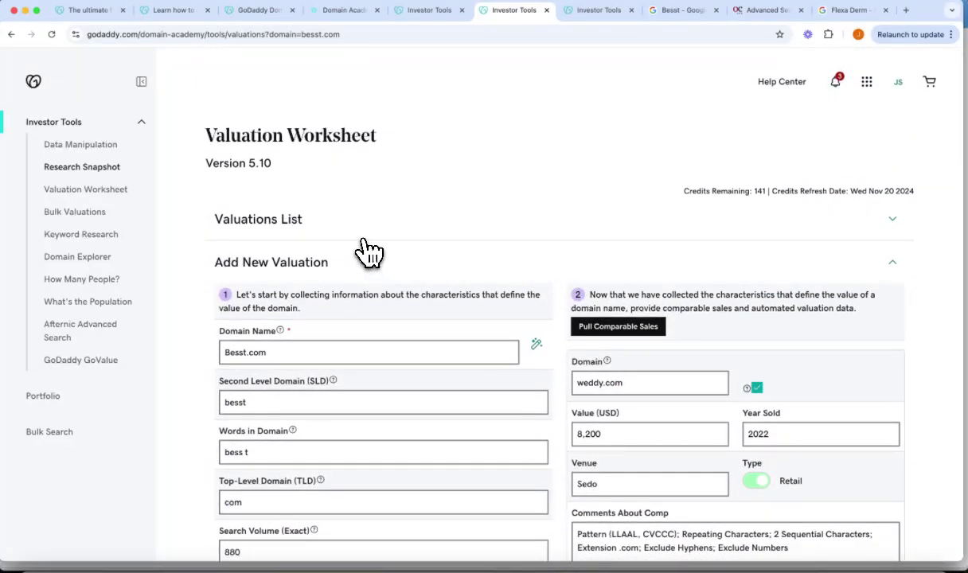
pyautogui.scroll(-20, 368, 251)
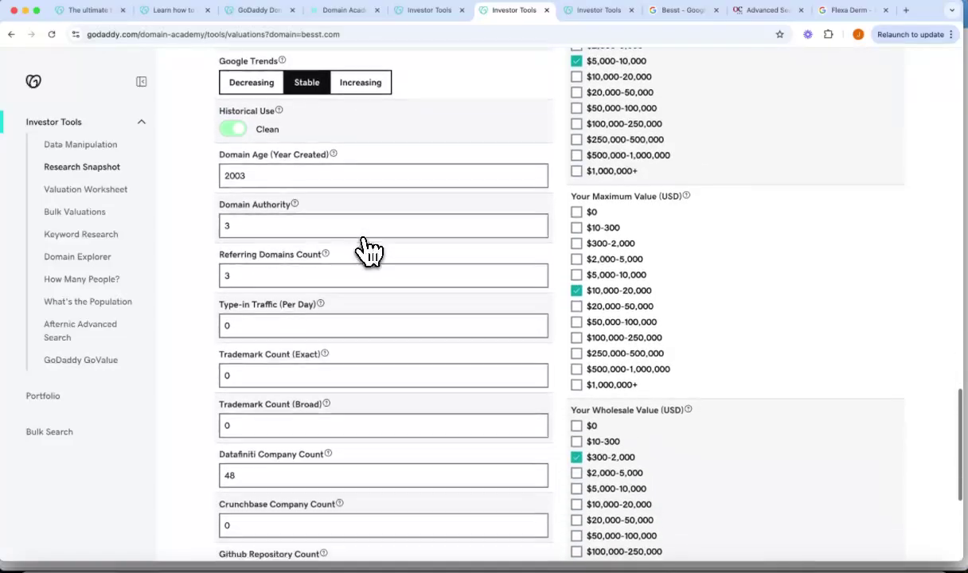
pyautogui.scroll(-5, 368, 252)
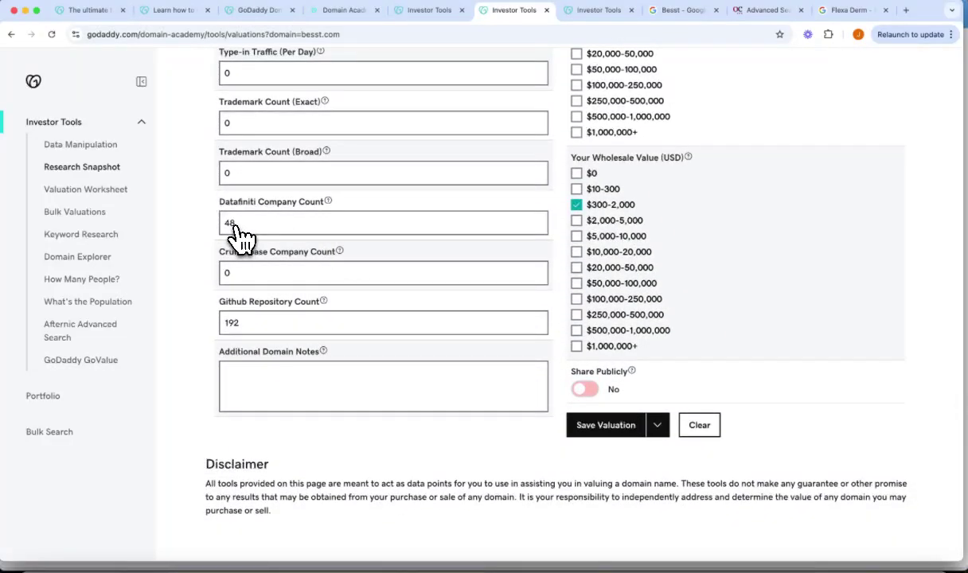
# Switch to the OpenCorporates results for besst and look through the listed active and inactive companies
pyautogui.click(765, 13)
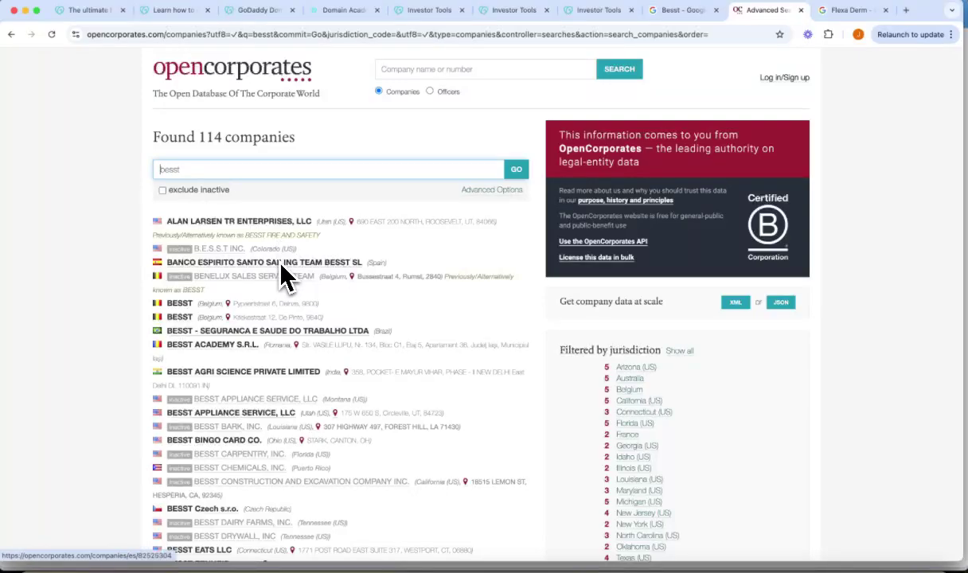
pyautogui.scroll(-1, 237, 179)
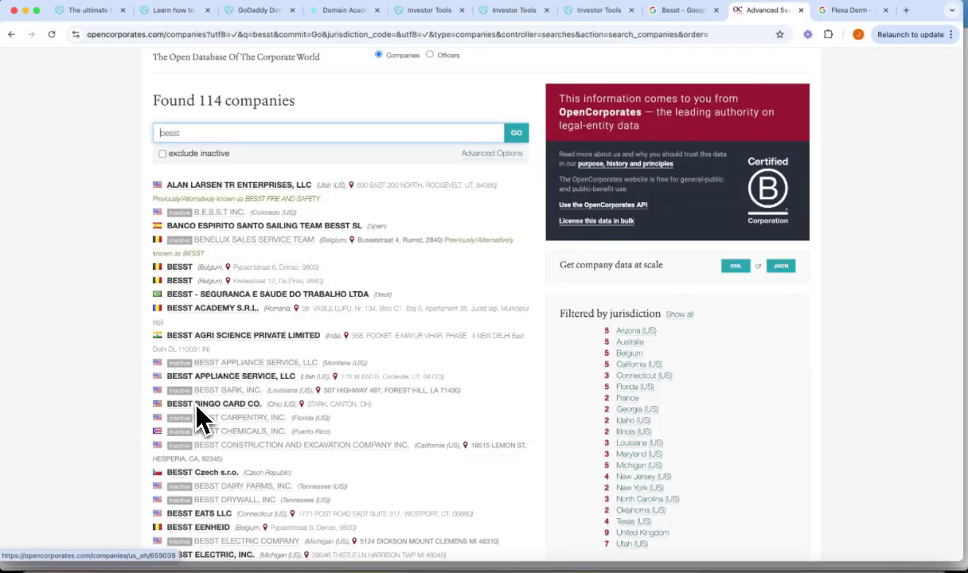
pyautogui.scroll(-2, 207, 426)
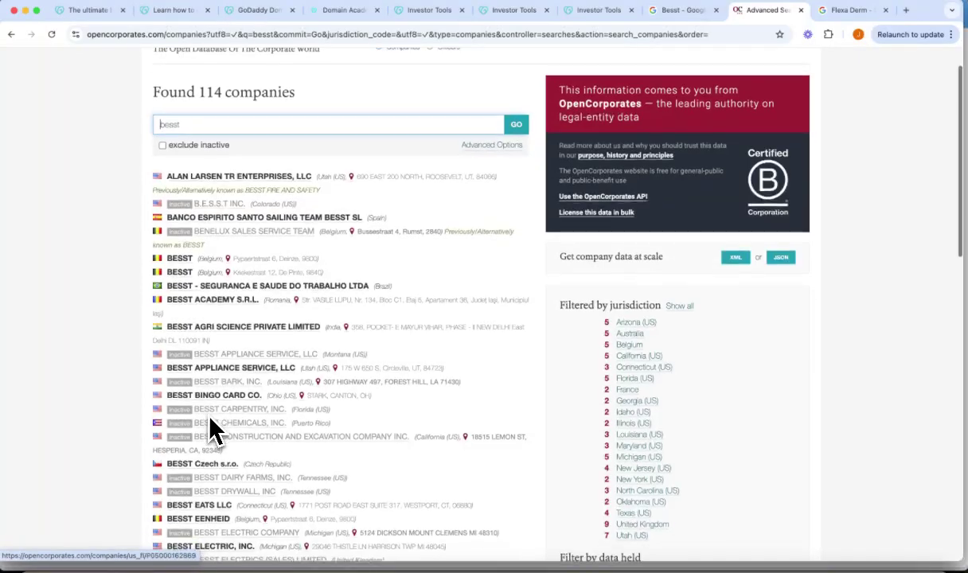
pyautogui.scroll(-5, 211, 424)
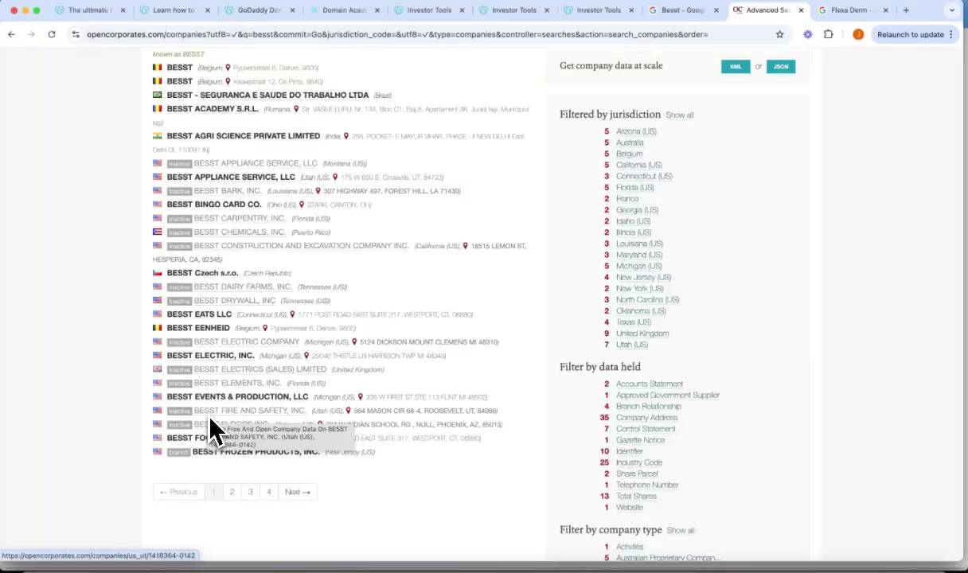
pyautogui.scroll(4, 211, 426)
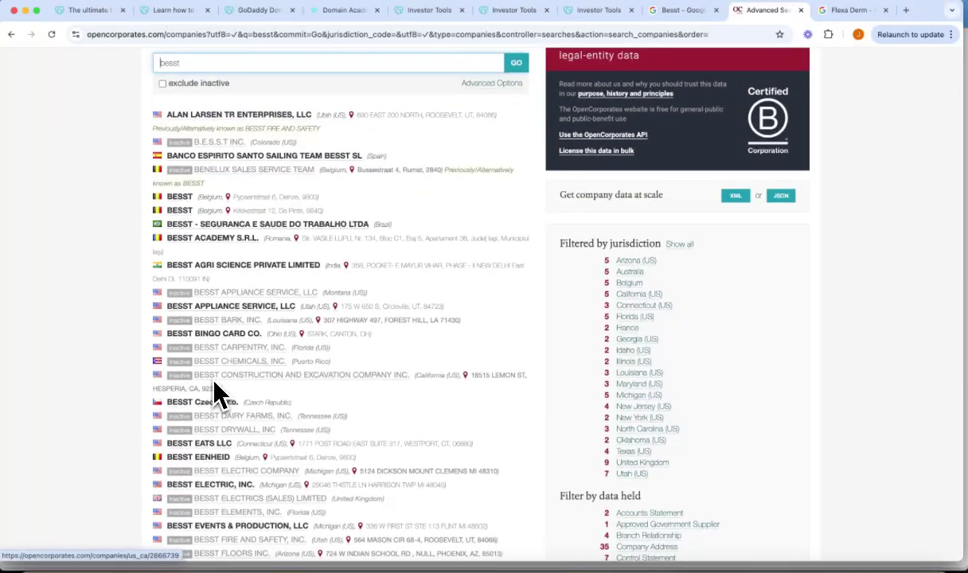
pyautogui.scroll(3, 219, 390)
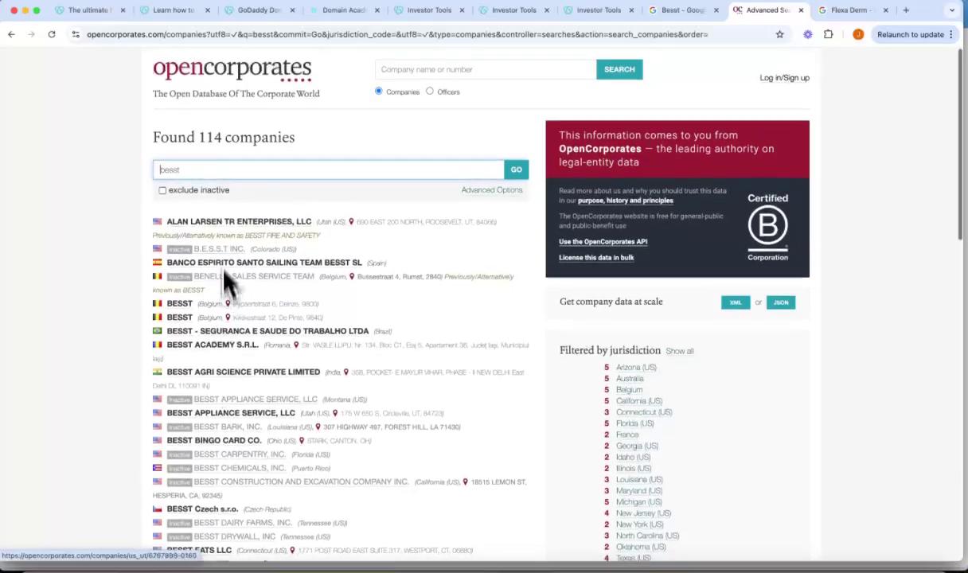
# Search OpenCorporates for companies named flexaderm
pyautogui.click(225, 194)
pyautogui.click(406, 271)
pyautogui.click(325, 311)
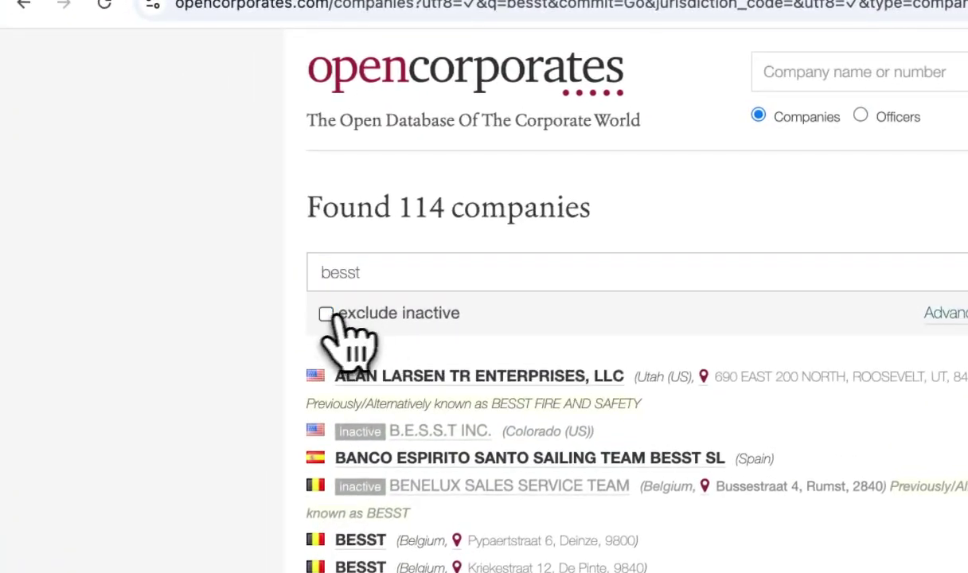
pyautogui.doubleClick(376, 271)
pyautogui.write('fle')
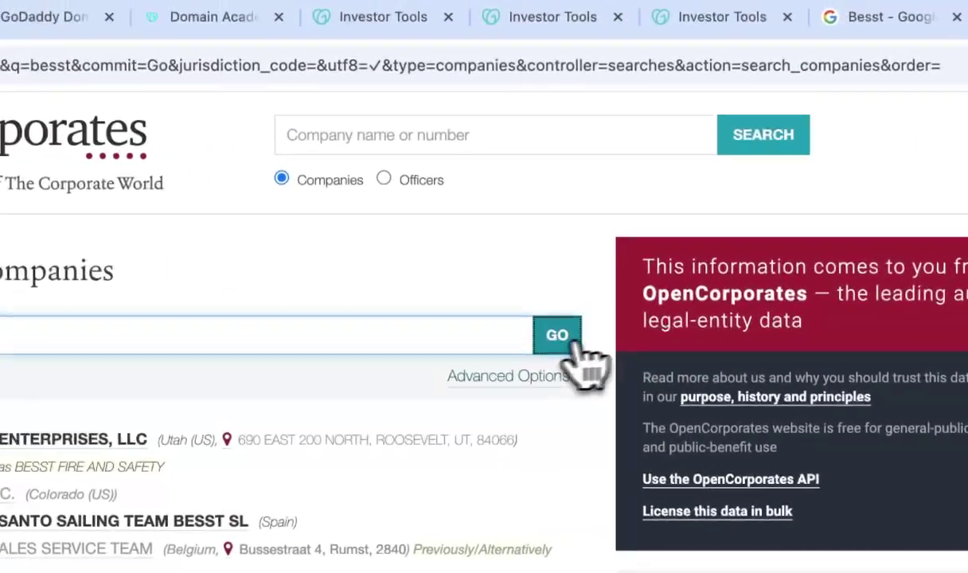
pyautogui.click(967, 273)
# Check the FlexaDerm.com valuation worksheet and open the FLEXADERM LLC record from the OpenCorporates results
pyautogui.click(360, 24)
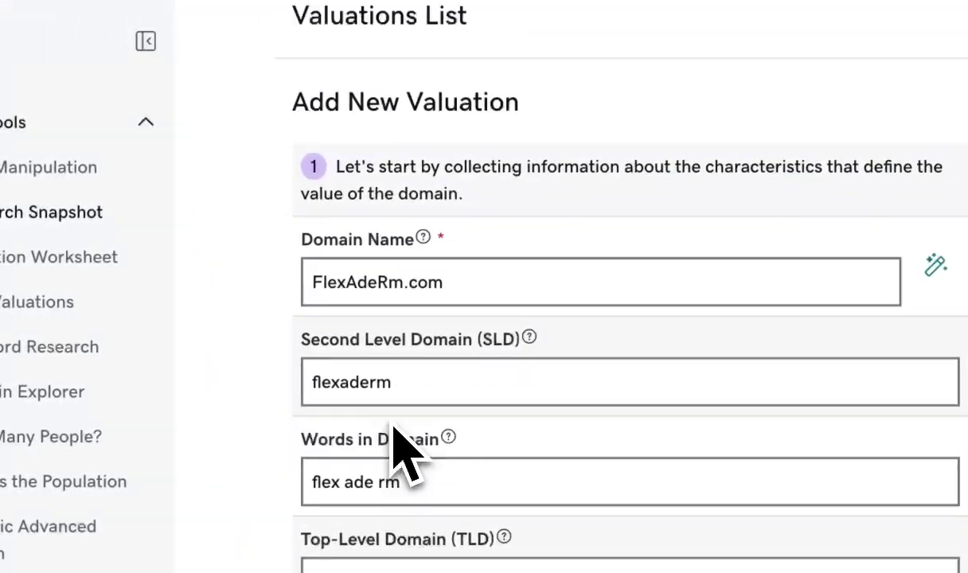
pyautogui.scroll(5, 400, 443)
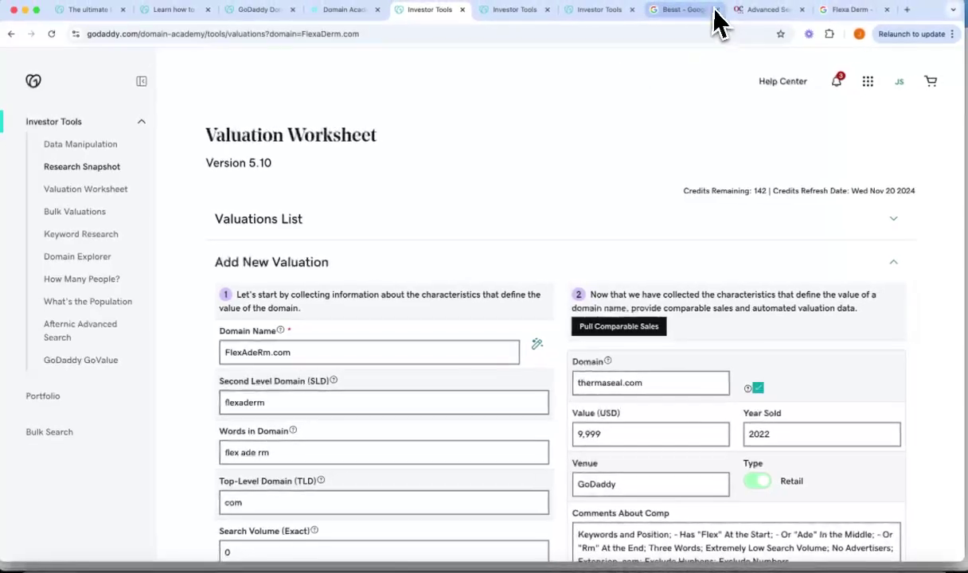
pyautogui.click(753, 10)
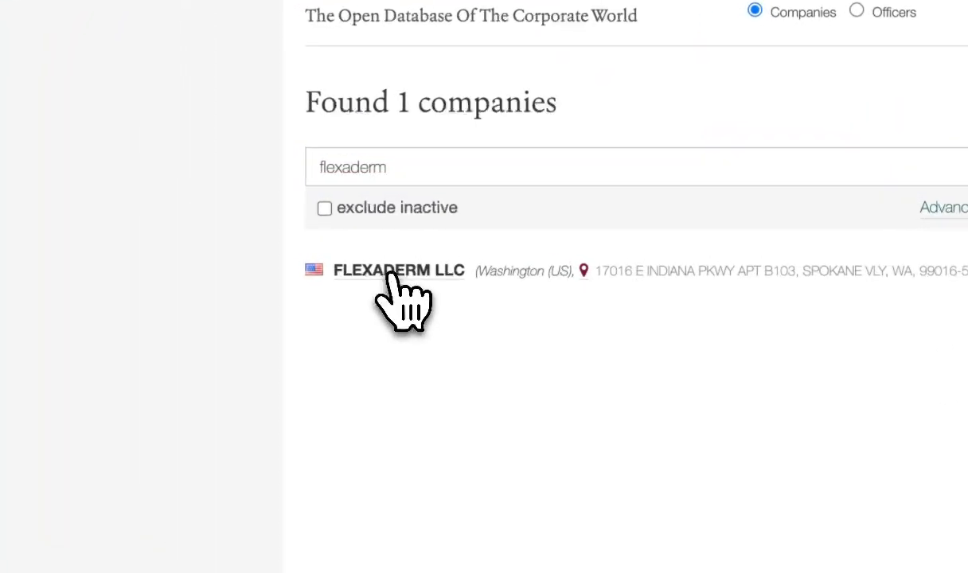
pyautogui.click(394, 272)
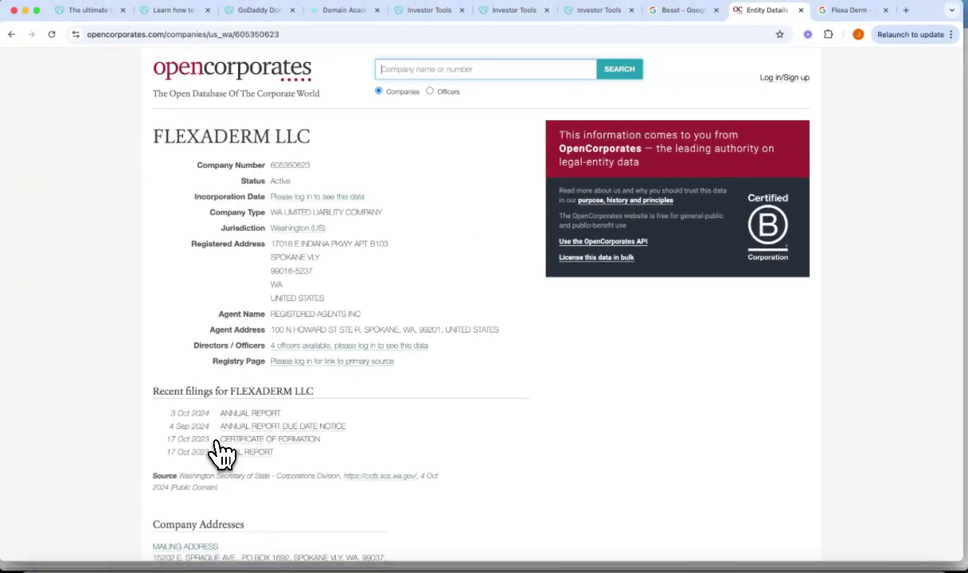
# Look over the FLEXADERM LLC record, return to the OpenCorporates results for besst and highlight the number of companies found
pyautogui.scroll(-1, 223, 467)
pyautogui.scroll(1, 223, 467)
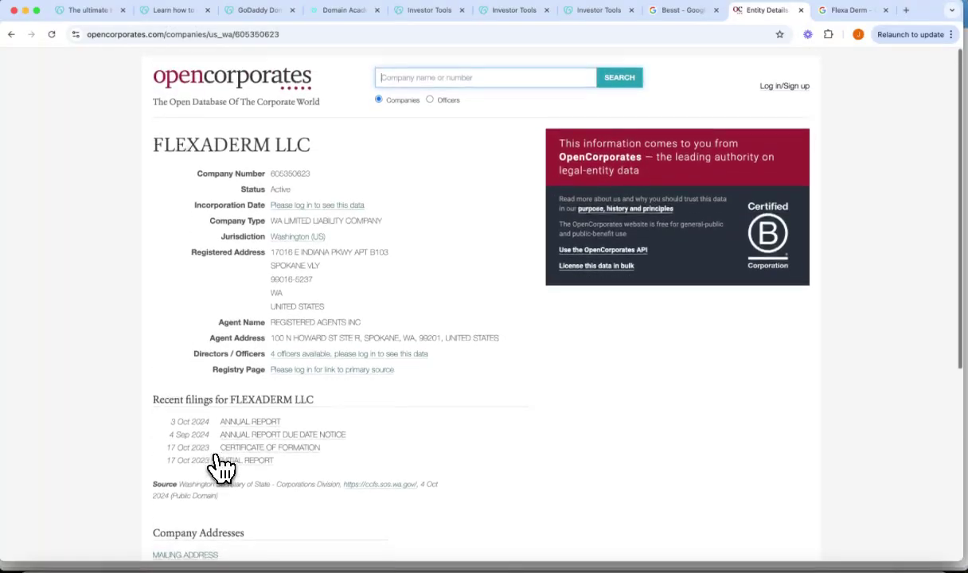
pyautogui.click(12, 37)
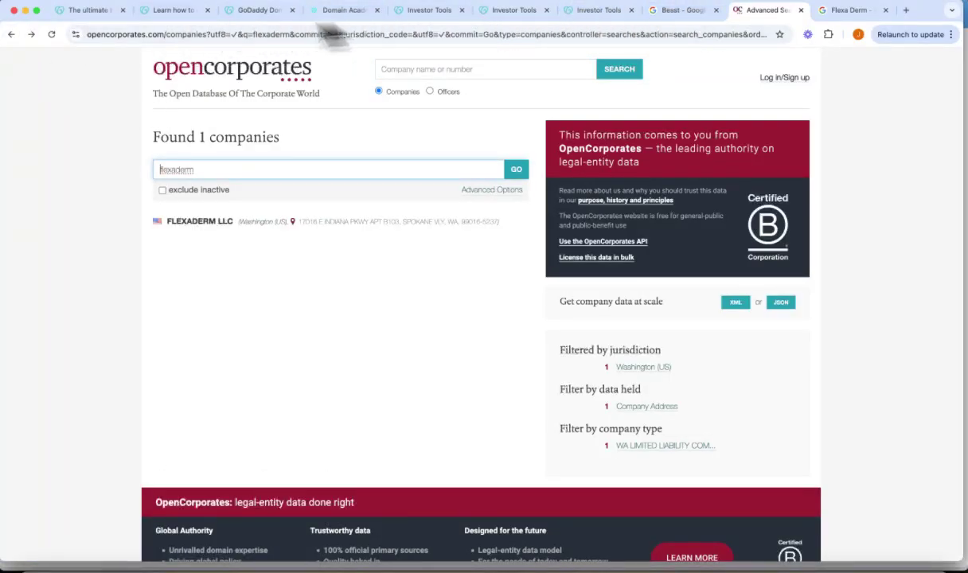
pyautogui.click(12, 34)
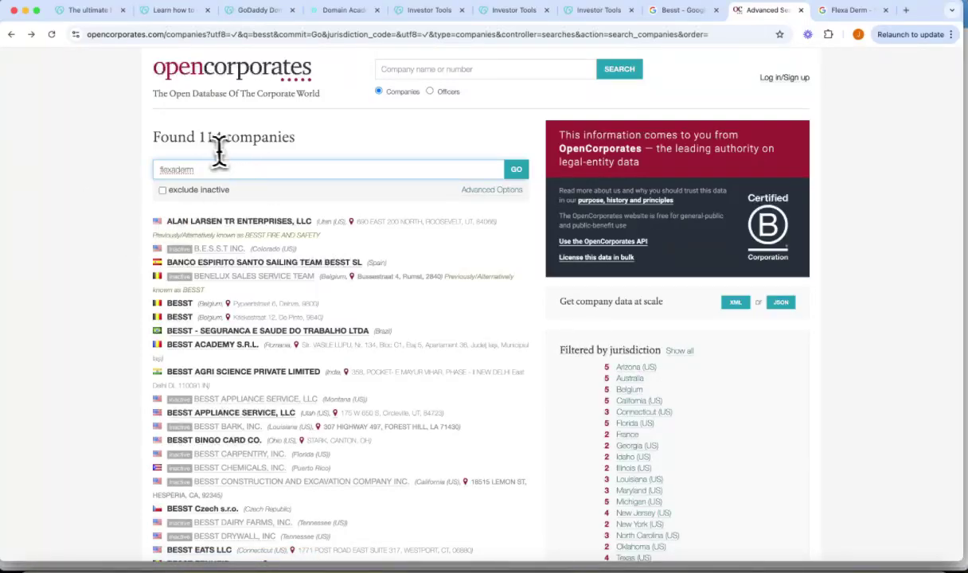
pyautogui.moveTo(196, 138); pyautogui.dragTo(333, 150)
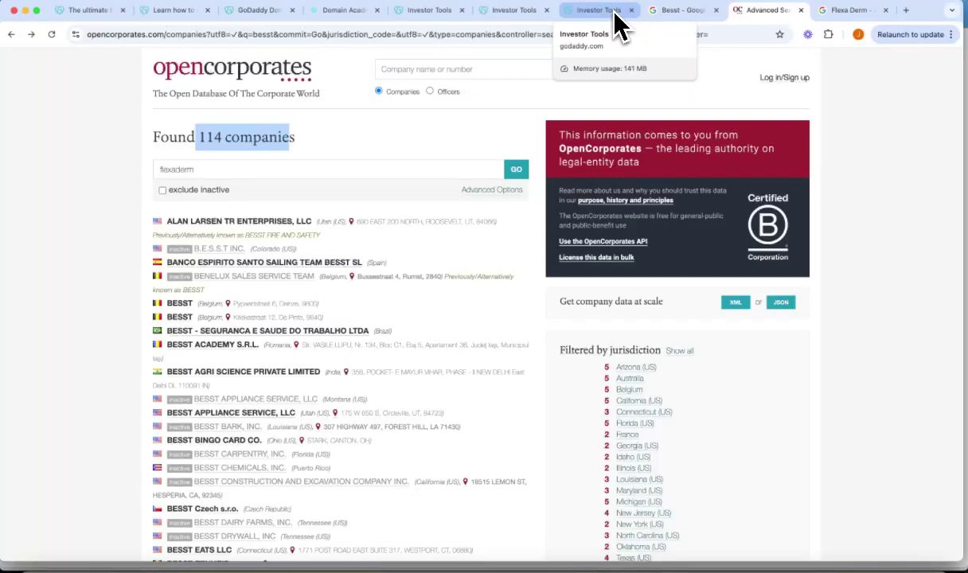
# Switch to GoDaddy's Domain Explorer and search for the keyword besst.com in any position
pyautogui.click(514, 10)
pyautogui.click(78, 257)
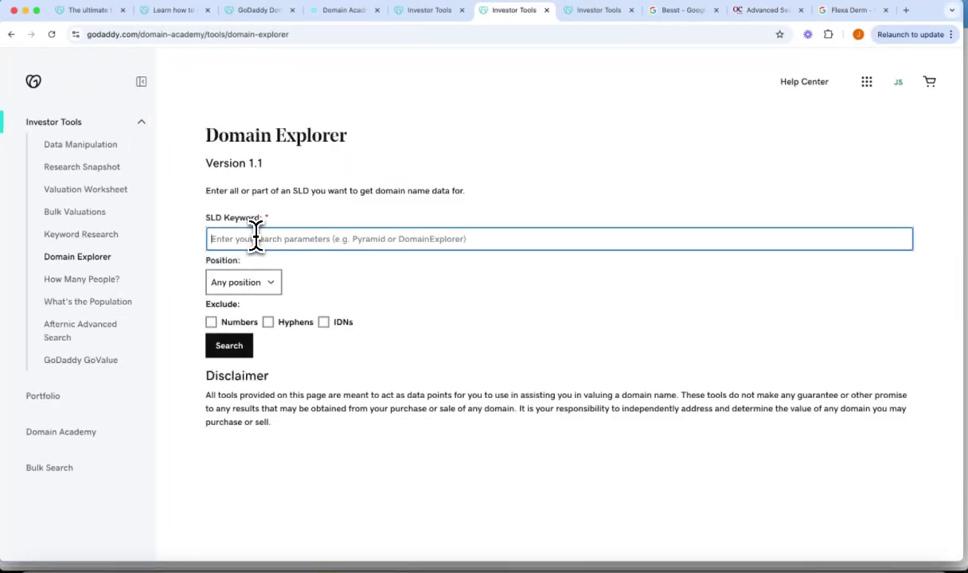
pyautogui.write('besst.com')
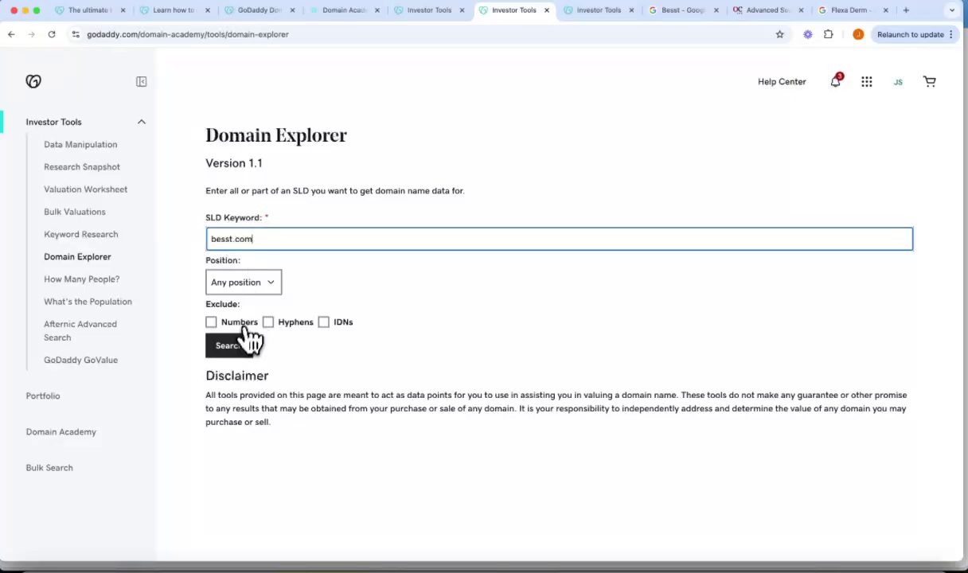
pyautogui.click(237, 349)
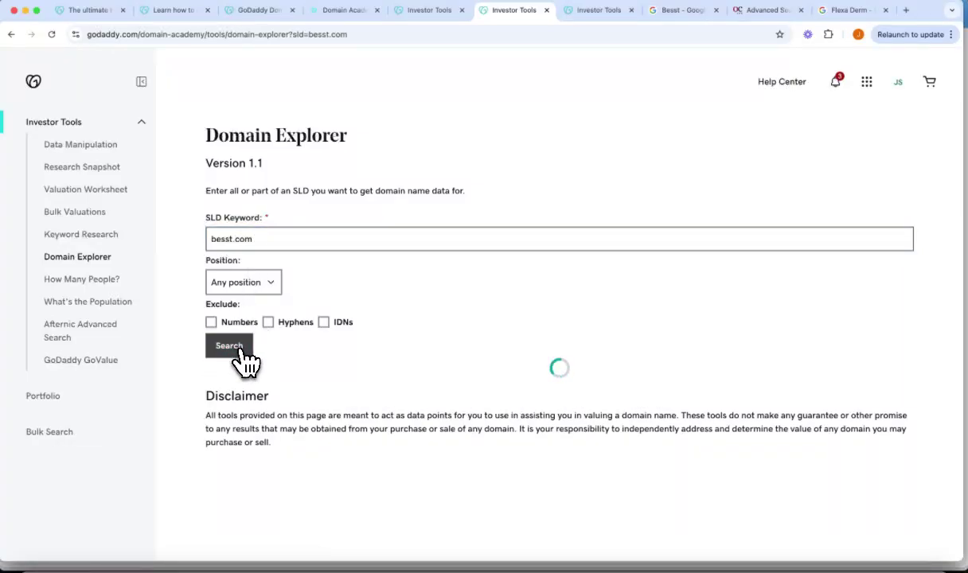
# Examine the Domain Explorer results for besst.com, reading the registered keywords, their counts and their active, inactive and parked TLDs
pyautogui.scroll(-3, 454, 329)
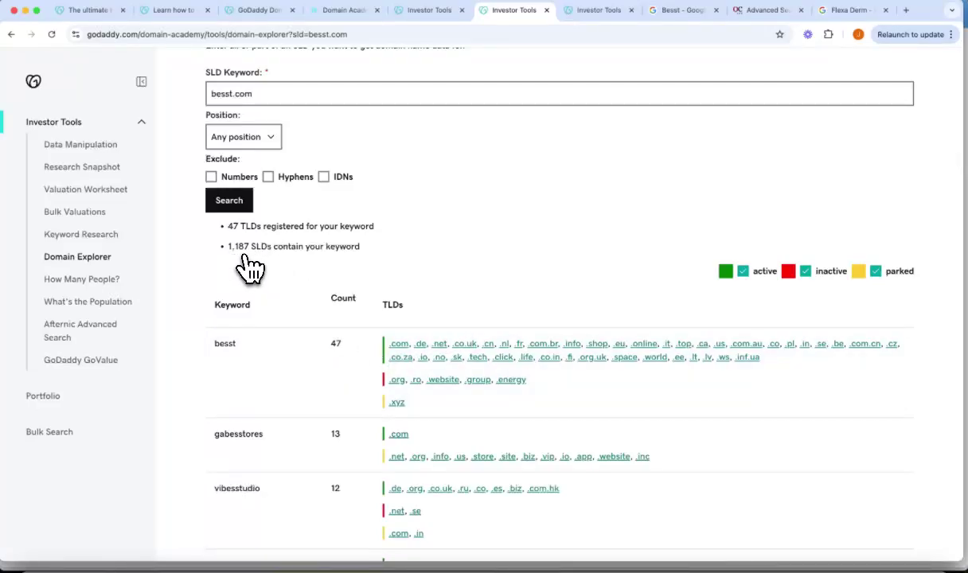
pyautogui.scroll(-5, 252, 268)
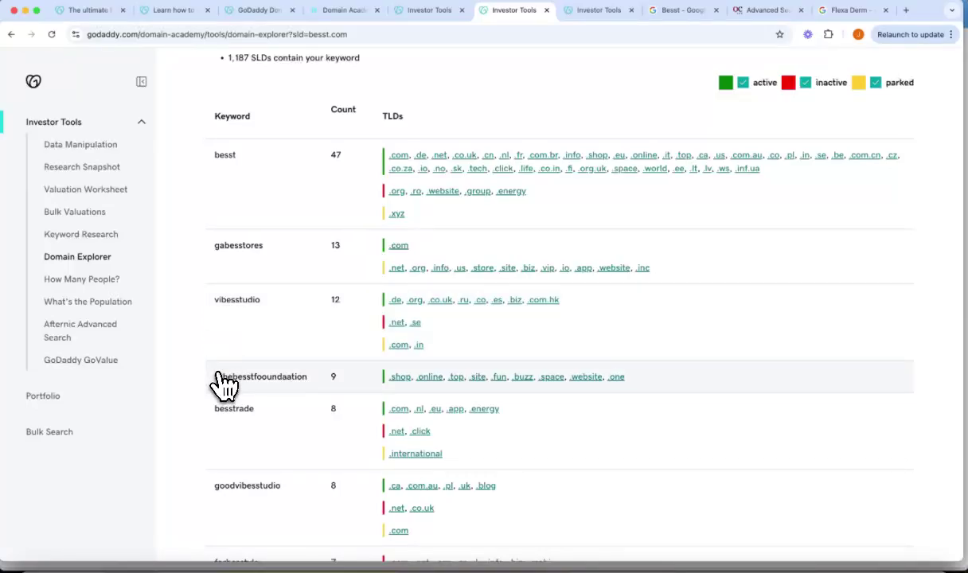
pyautogui.scroll(-1, 223, 390)
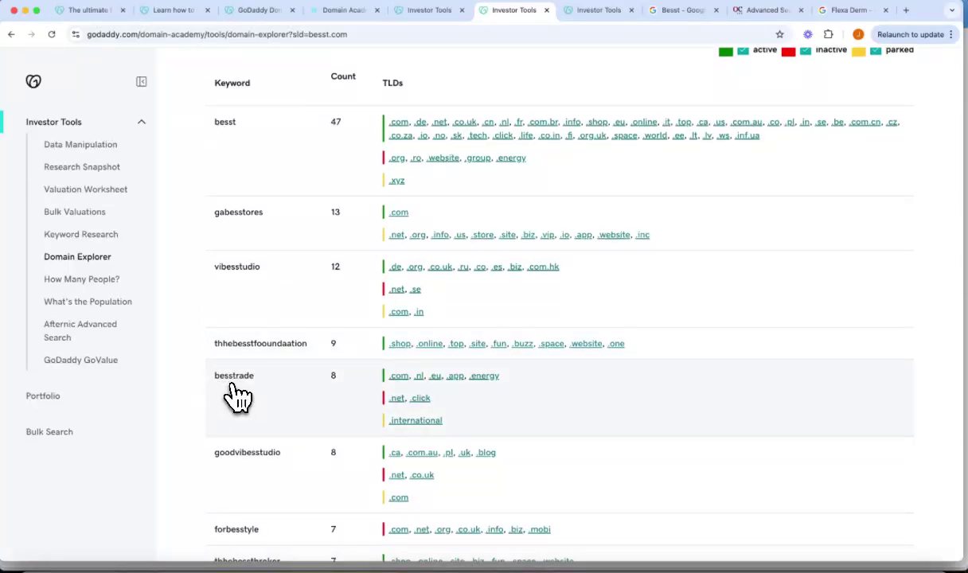
pyautogui.scroll(-5, 249, 396)
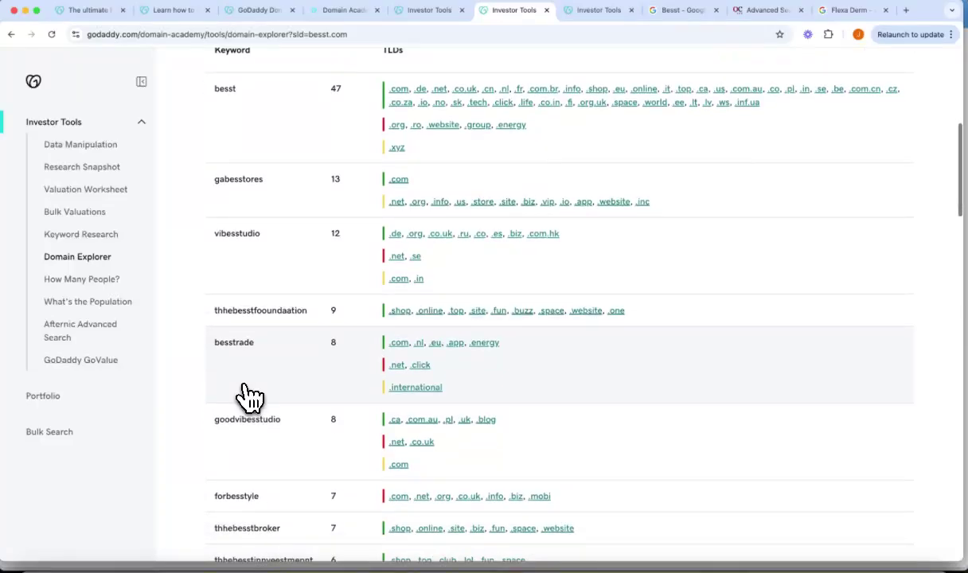
pyautogui.scroll(-5, 249, 396)
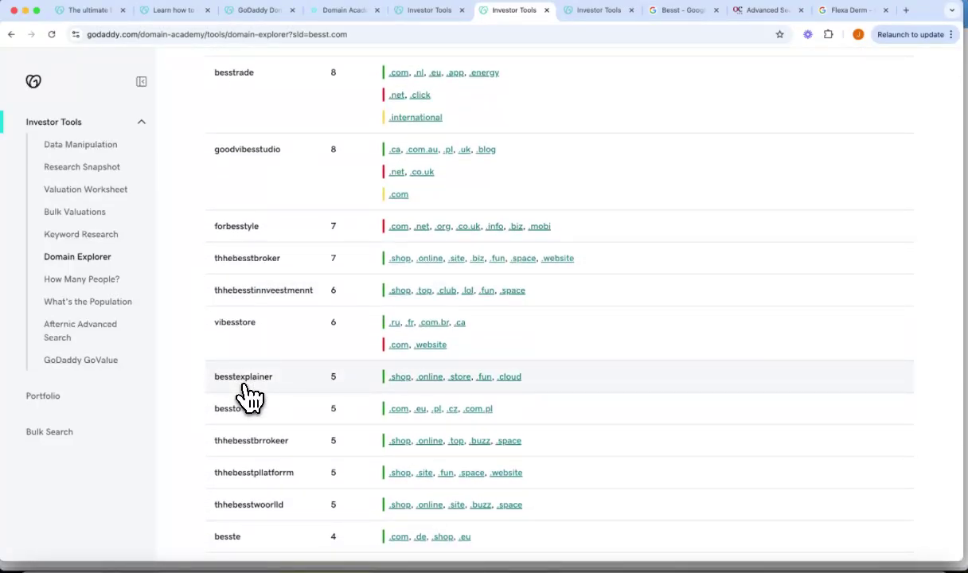
pyautogui.scroll(-1, 249, 396)
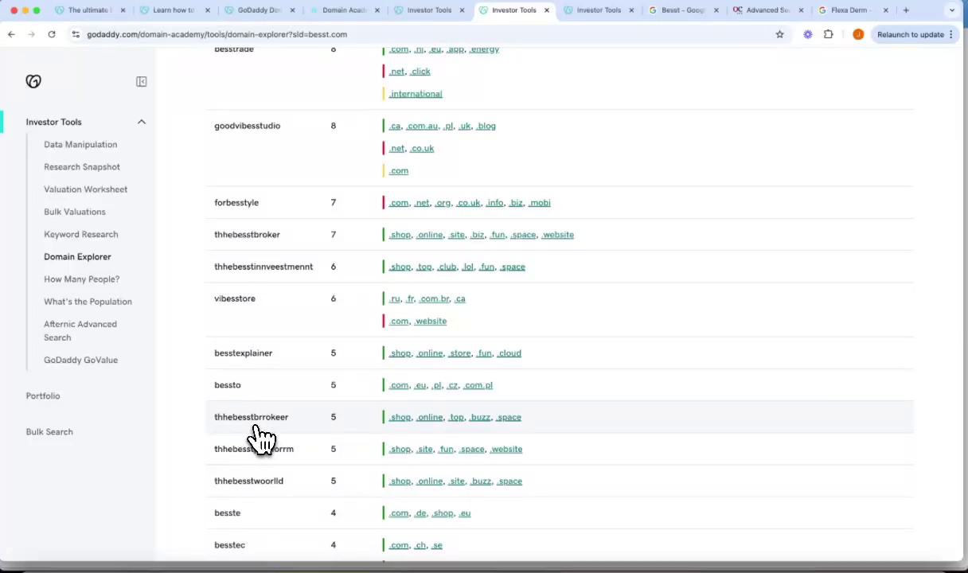
pyautogui.scroll(1, 268, 439)
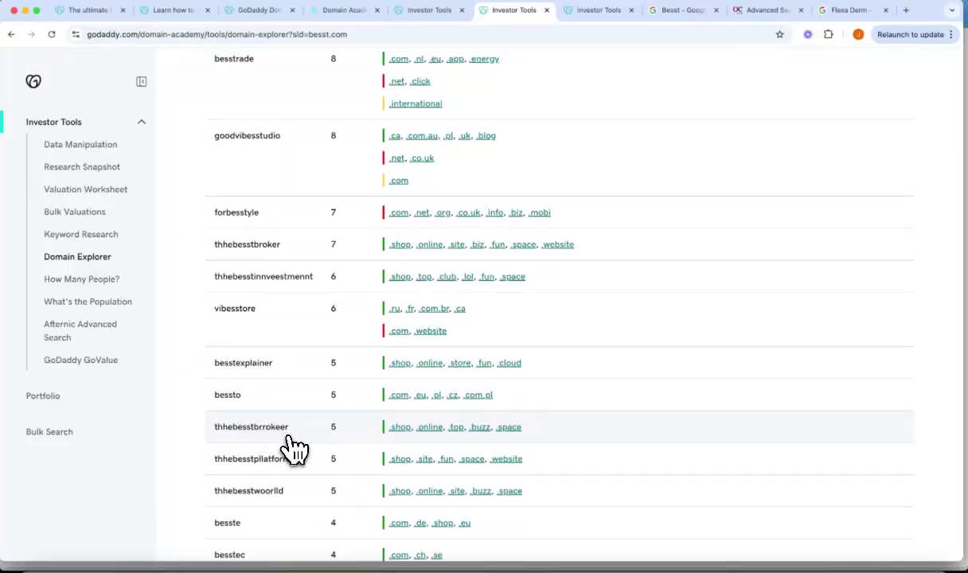
pyautogui.scroll(-5, 290, 449)
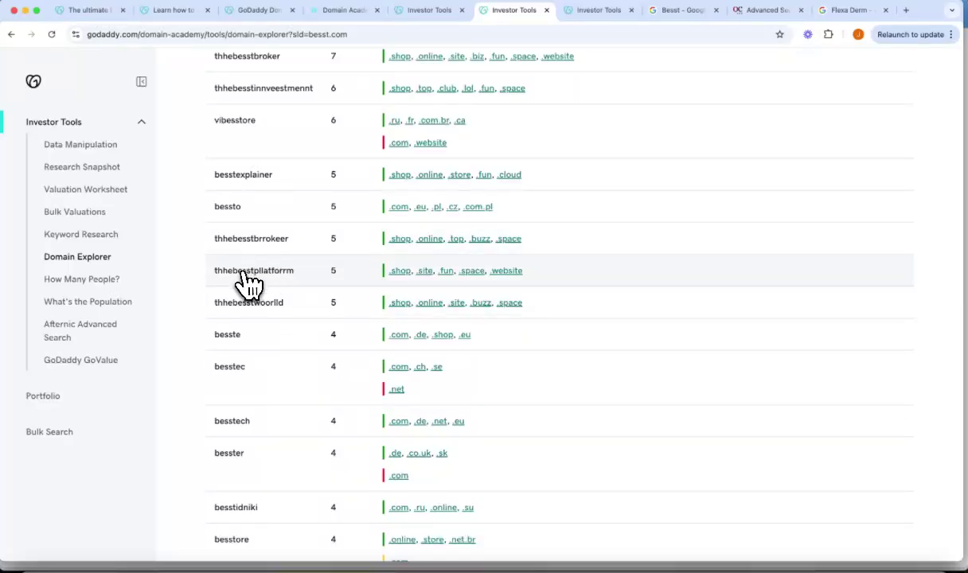
pyautogui.scroll(-4, 257, 295)
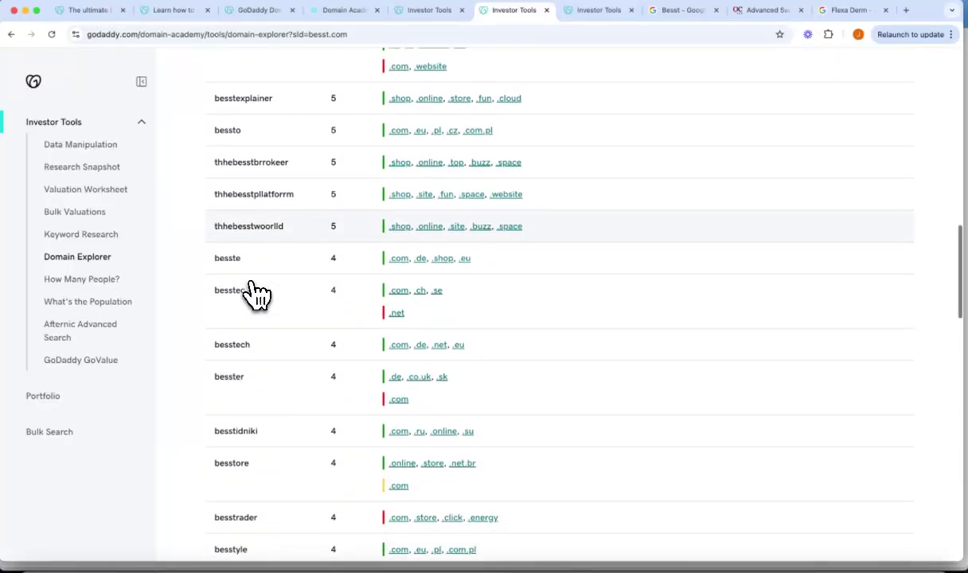
pyautogui.scroll(-2, 257, 294)
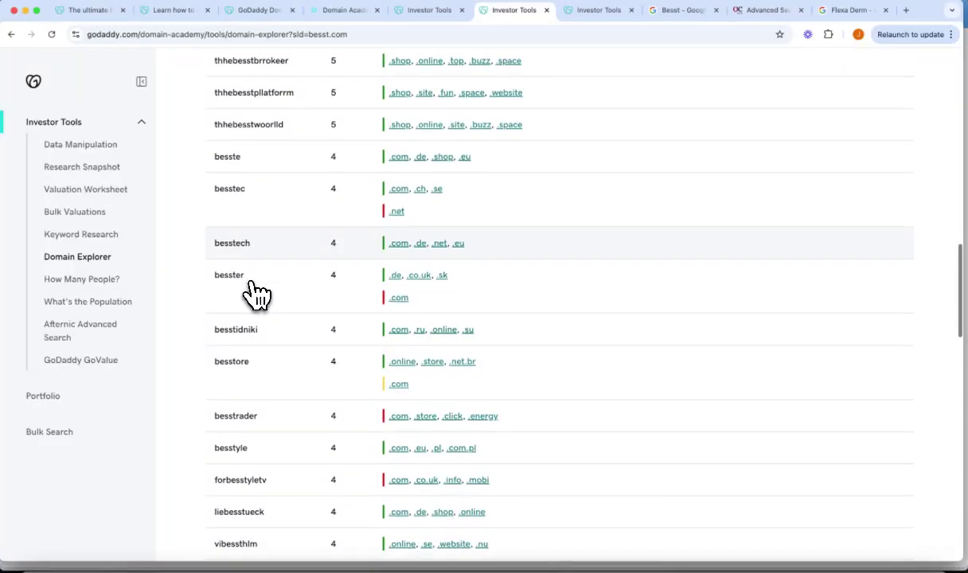
pyautogui.scroll(-1, 257, 294)
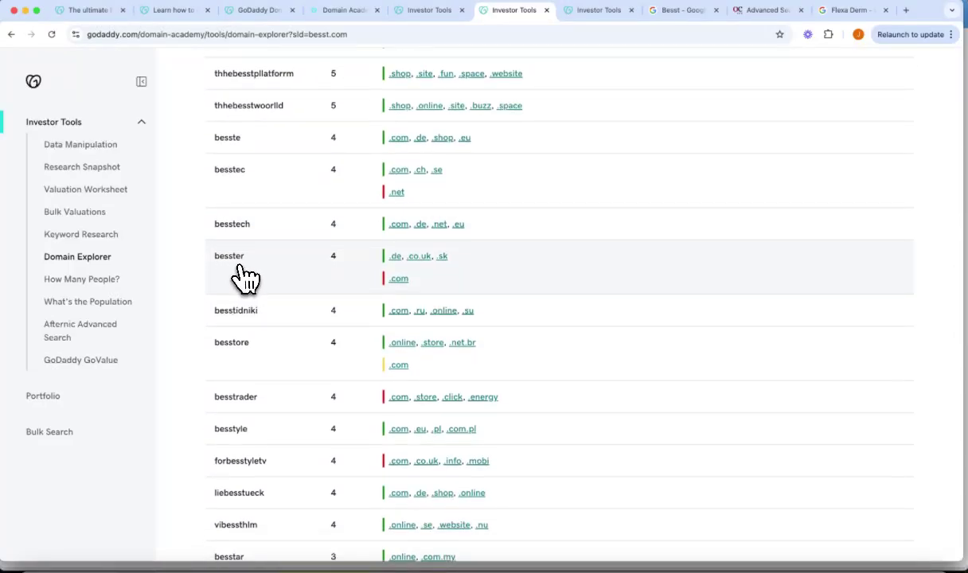
pyautogui.scroll(-4, 248, 279)
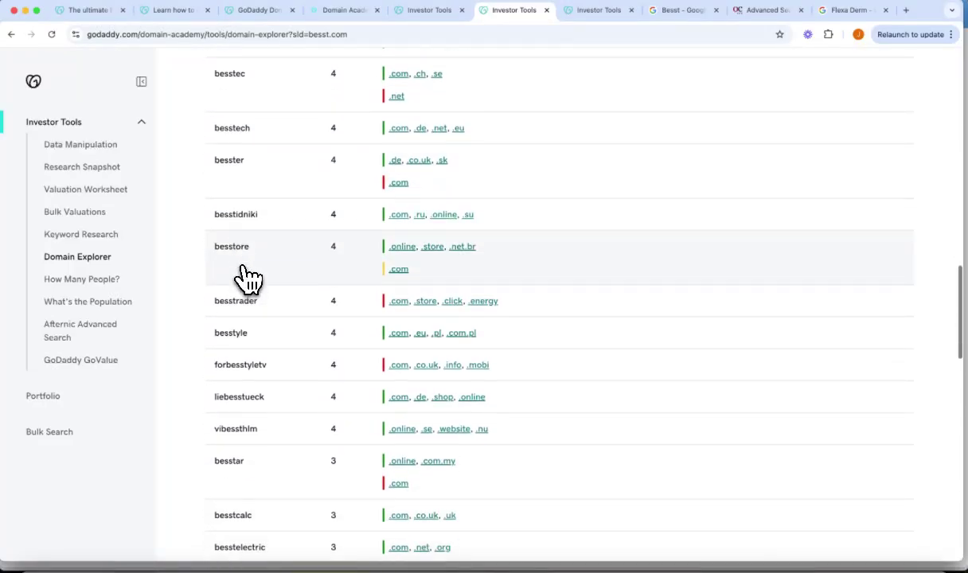
pyautogui.scroll(-2, 249, 279)
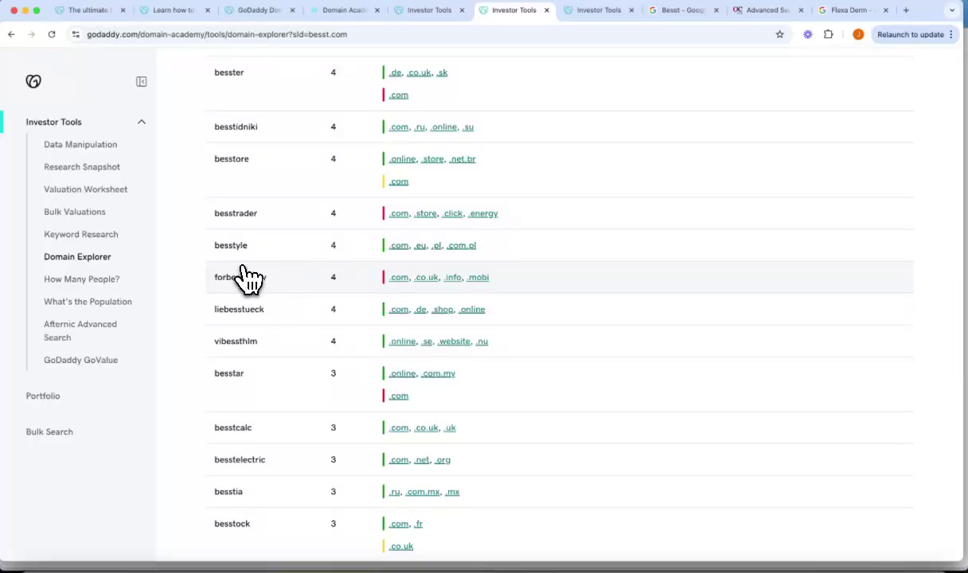
pyautogui.scroll(-8, 249, 279)
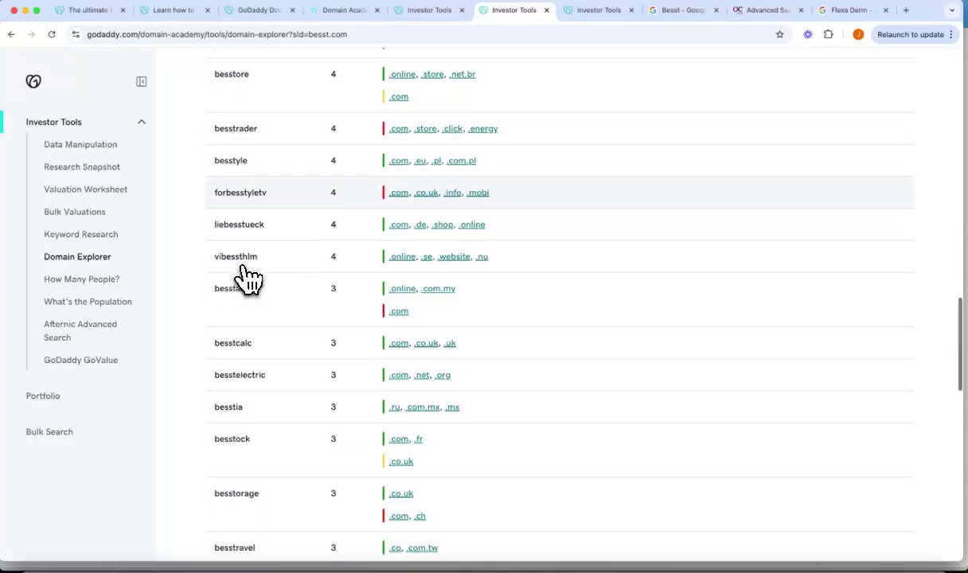
pyautogui.scroll(-1, 249, 279)
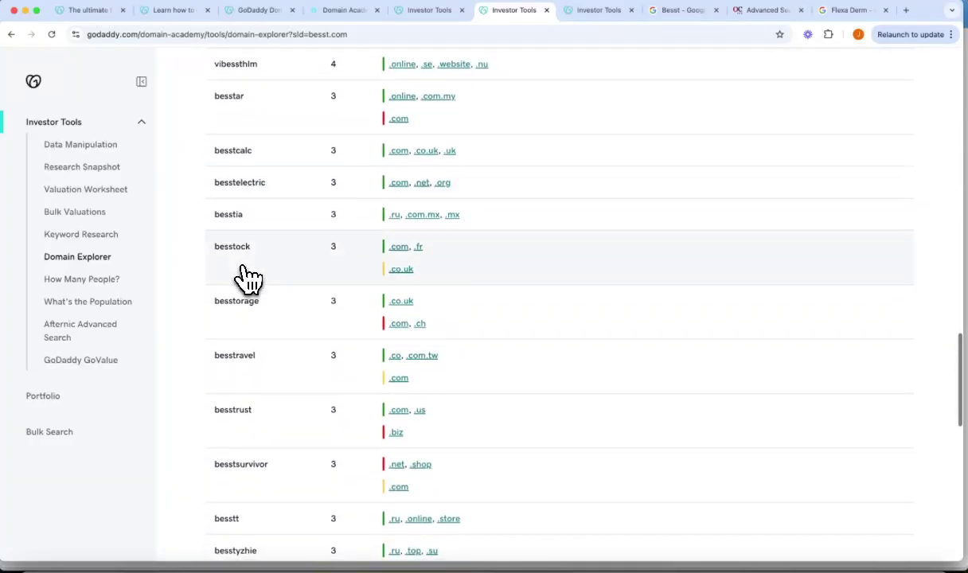
pyautogui.scroll(-4, 249, 266)
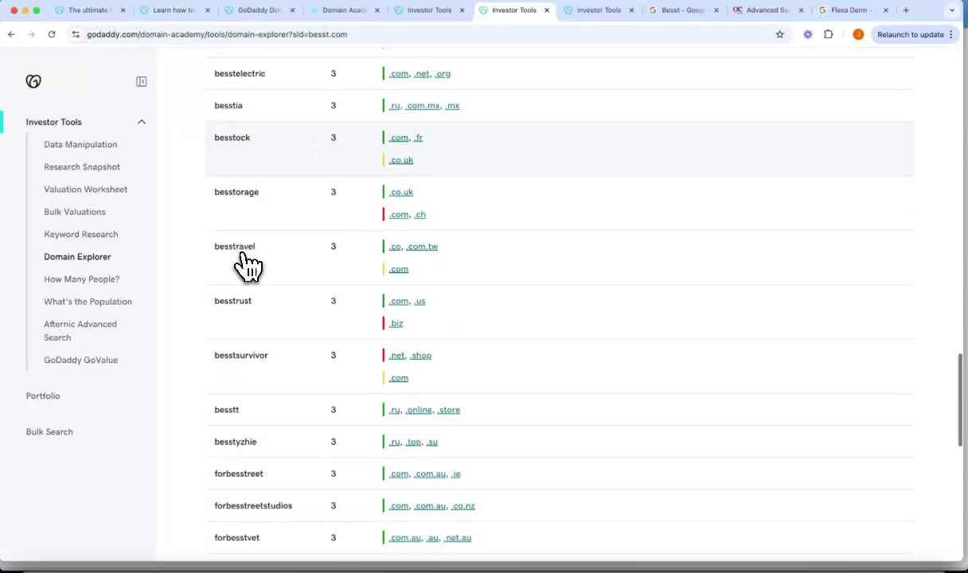
pyautogui.scroll(-3, 248, 267)
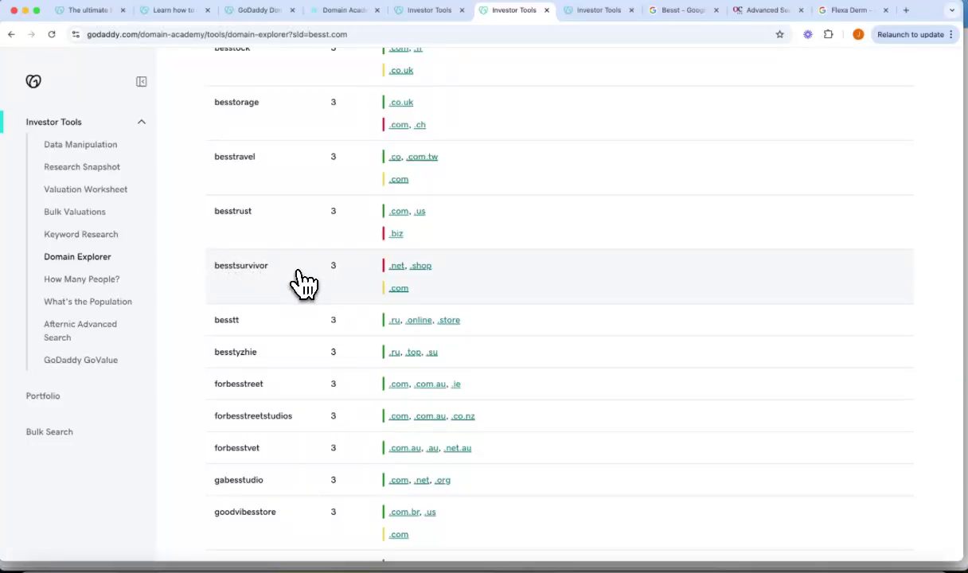
pyautogui.scroll(-10, 305, 283)
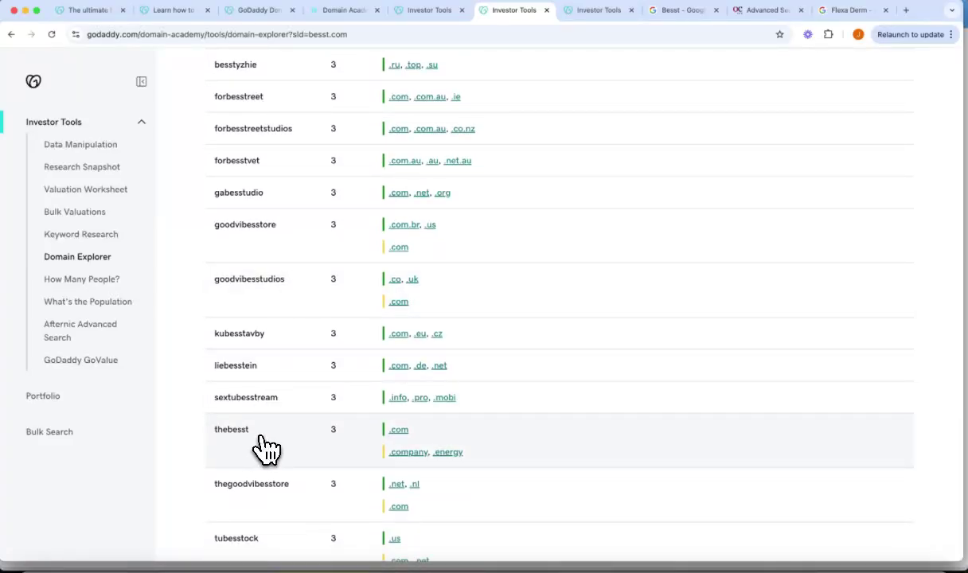
pyautogui.scroll(20, 263, 448)
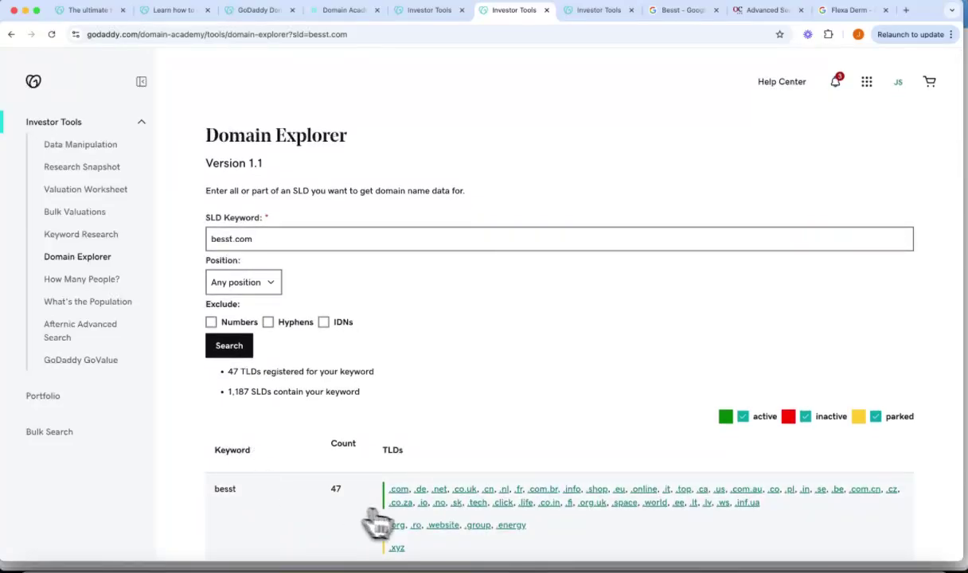
# Open the websites behind several of the registered besst TLDs, including besst.net, look at each and close them
pyautogui.scroll(-1, 476, 510)
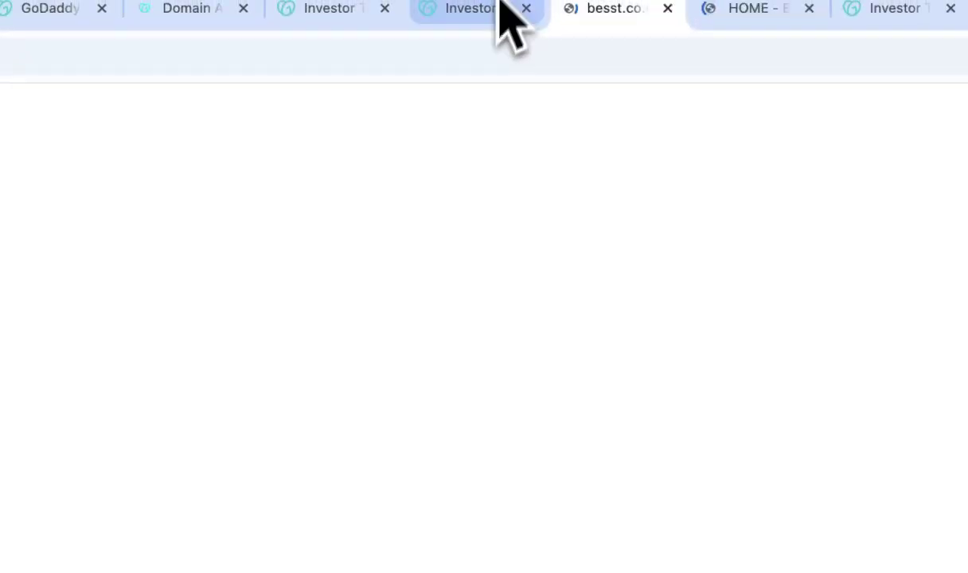
pyautogui.click(500, 8)
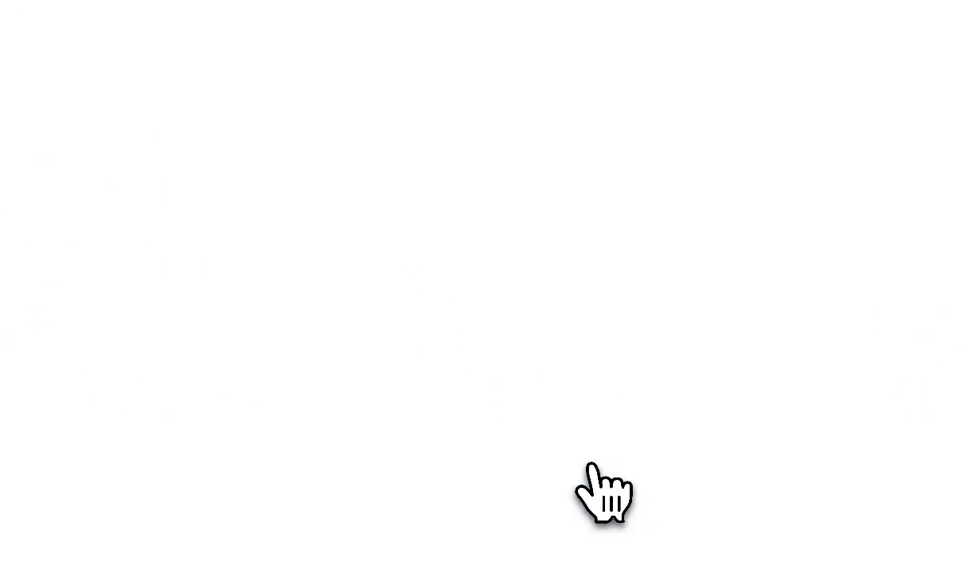
pyautogui.click(637, 11)
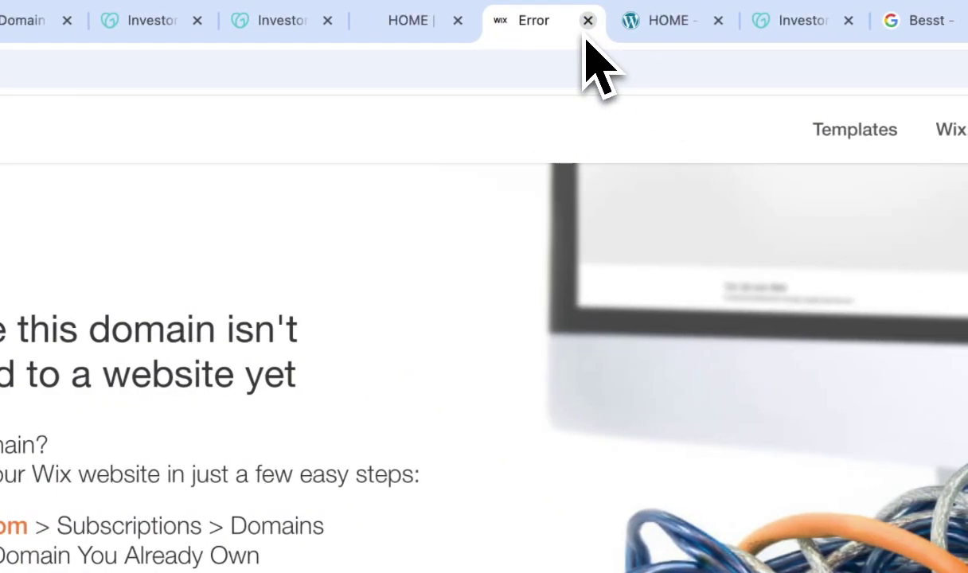
pyautogui.click(590, 20)
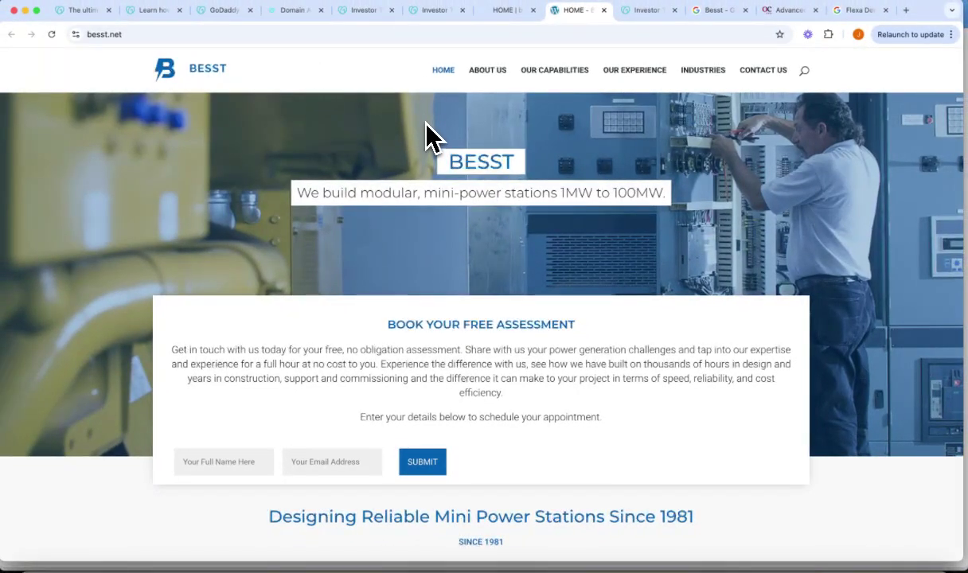
pyautogui.click(604, 10)
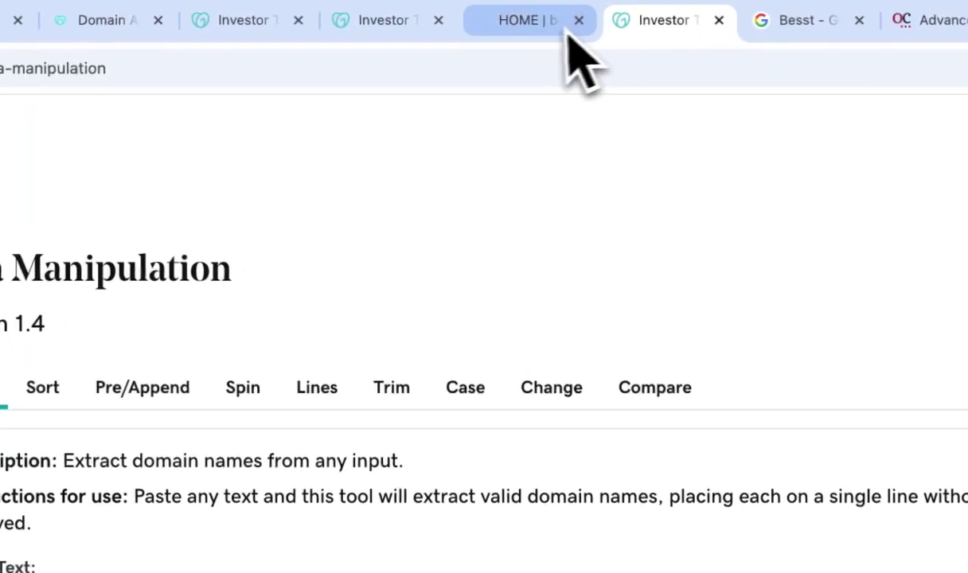
pyautogui.click(528, 24)
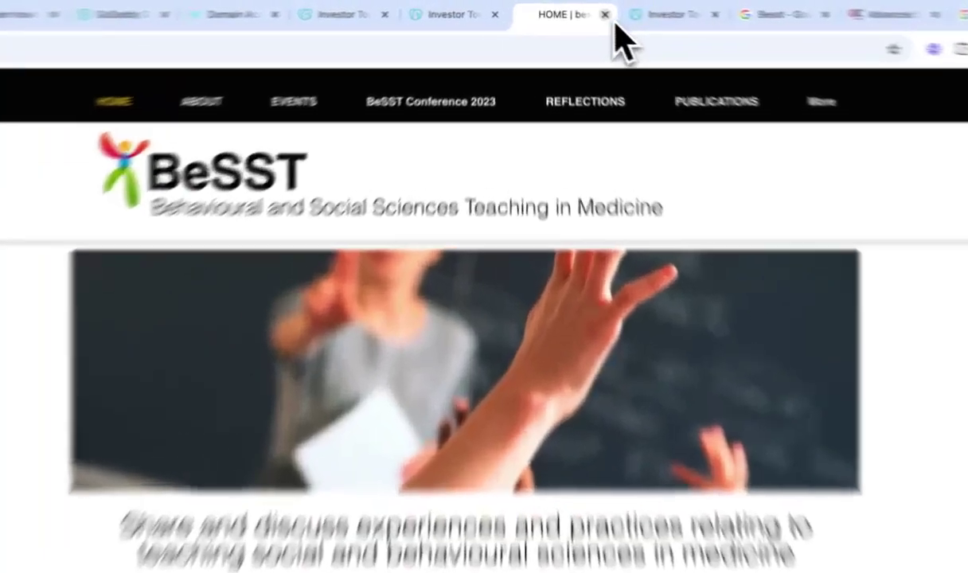
pyautogui.click(579, 10)
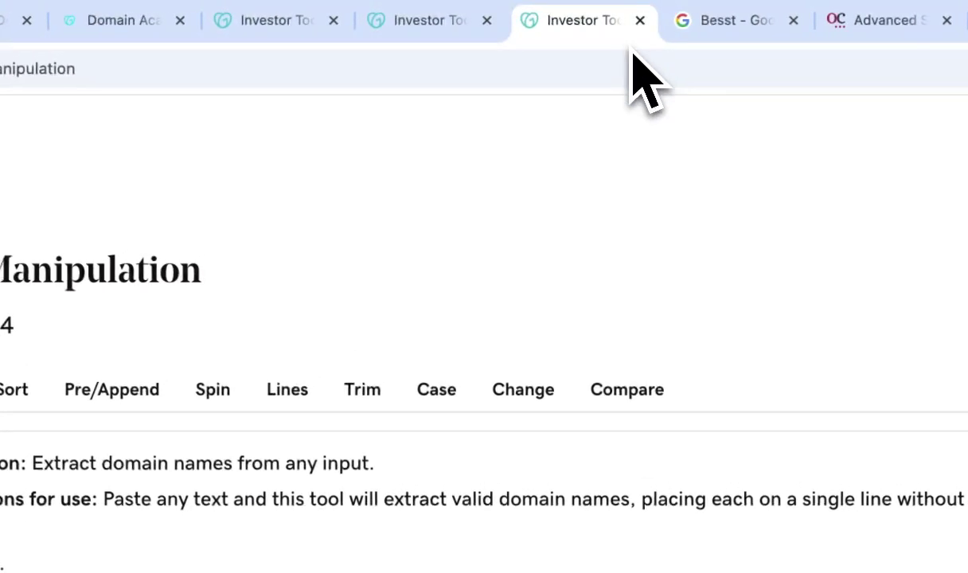
# Return to the Domain Explorer results for besst.com and compare them with the OpenCorporates company list for besst
pyautogui.click(450, 30)
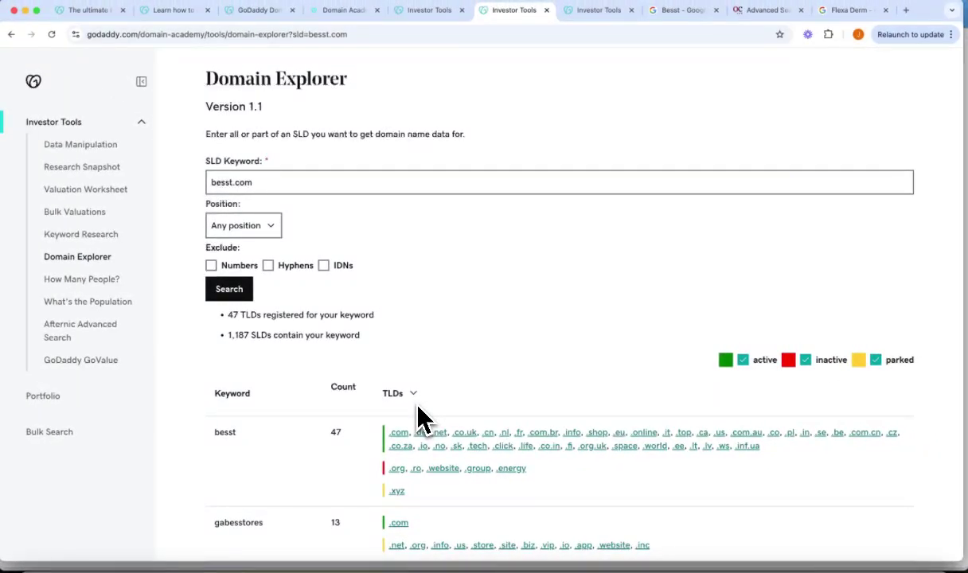
pyautogui.click(761, 13)
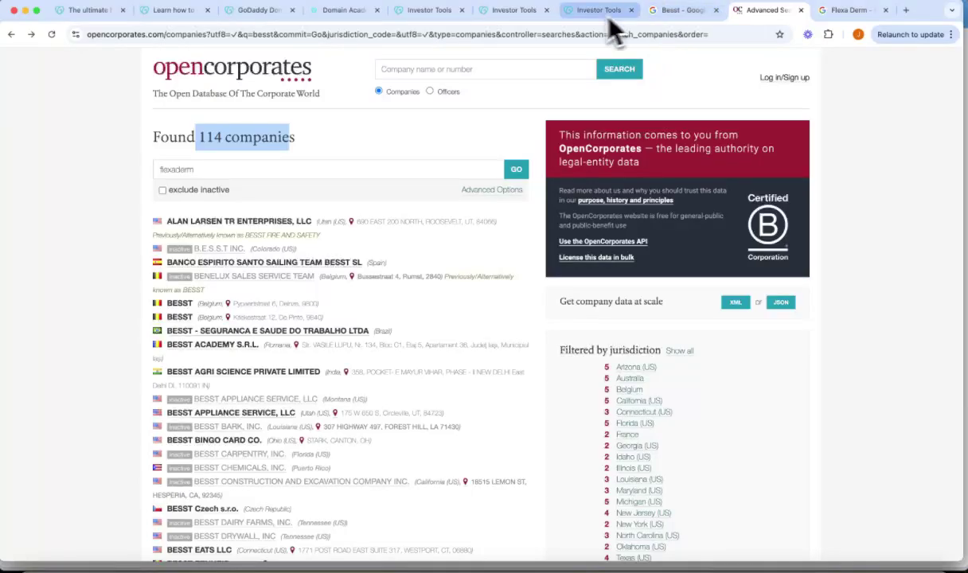
# Examine the Google results for Besst to see which companies, products and organizations use the name
pyautogui.click(671, 16)
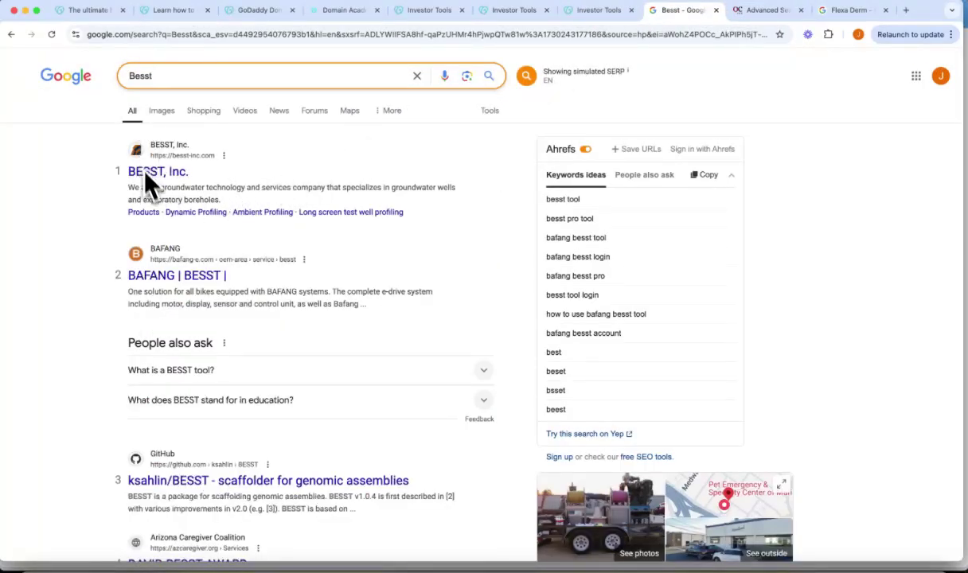
pyautogui.scroll(-4, 160, 211)
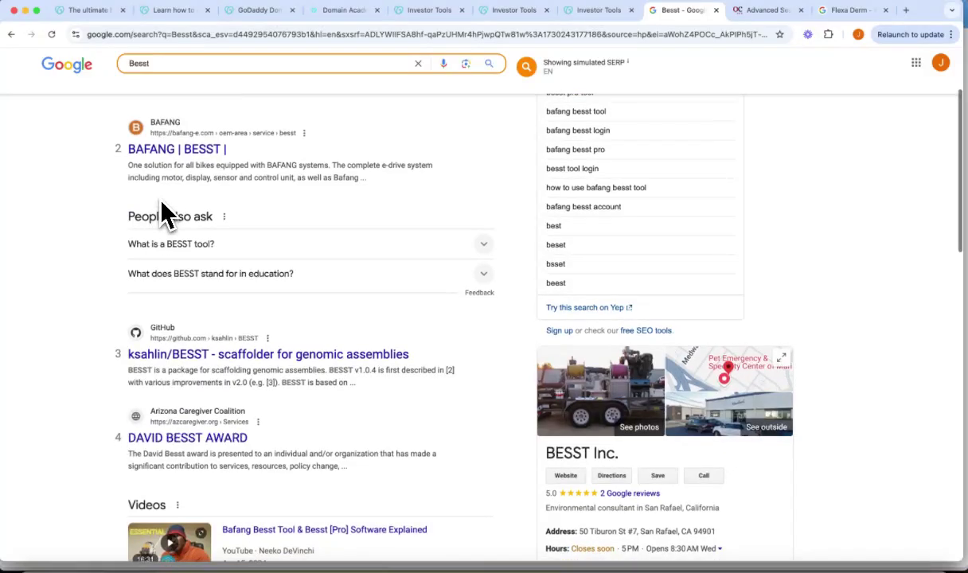
pyautogui.scroll(-7, 164, 201)
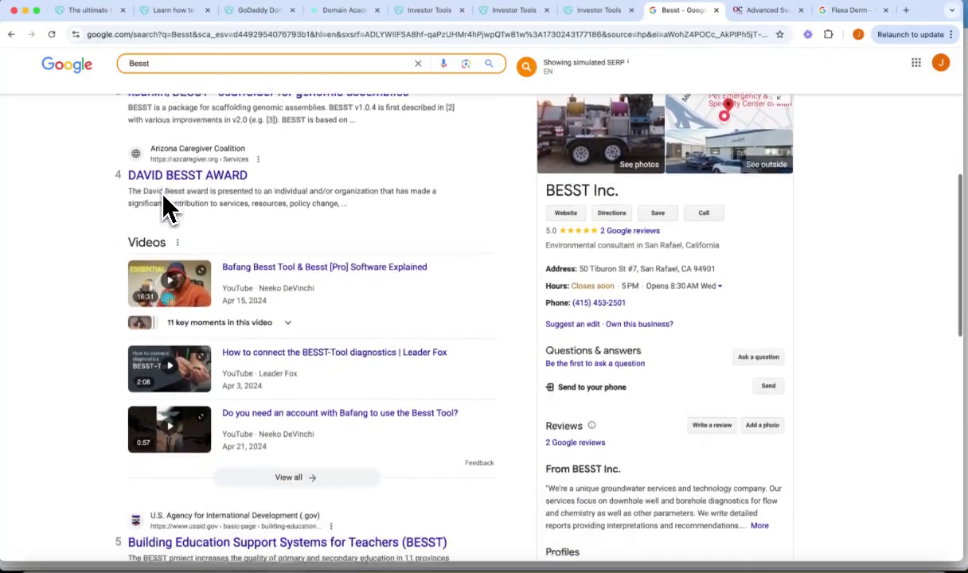
pyautogui.scroll(-8, 164, 179)
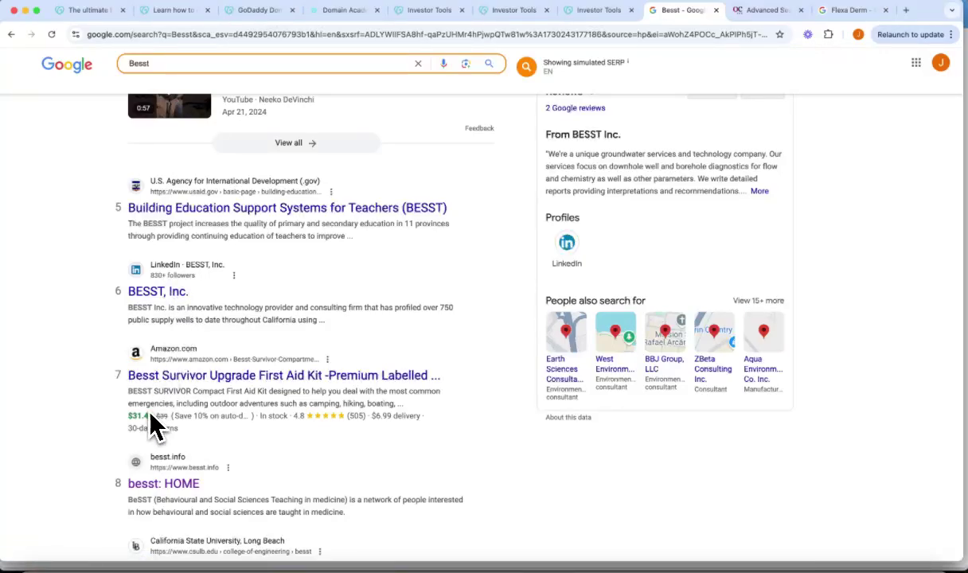
pyautogui.scroll(15, 199, 402)
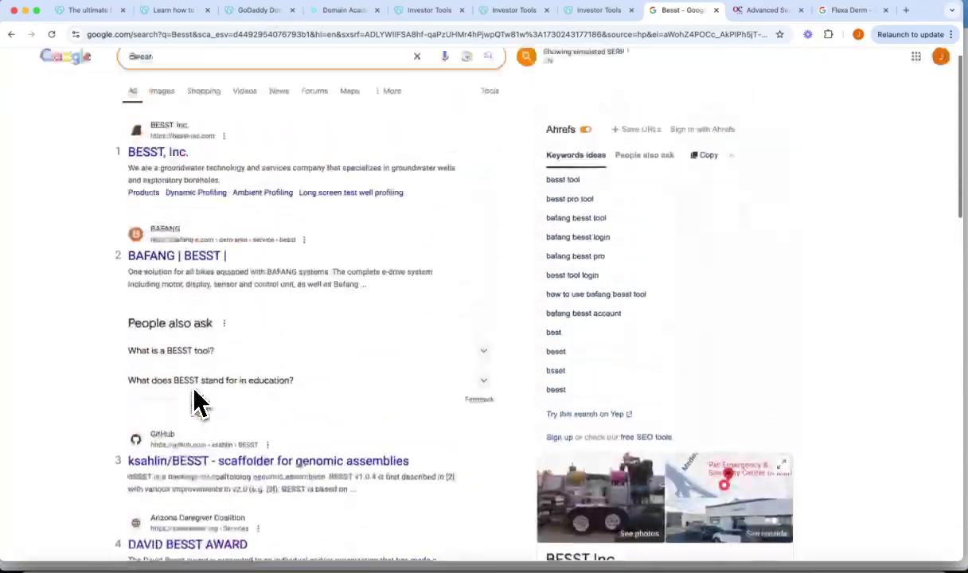
# Return to the Domain Explorer results for besst.com and review the registered TLDs and the other keywords containing besst
pyautogui.click(589, 11)
pyautogui.click(529, 12)
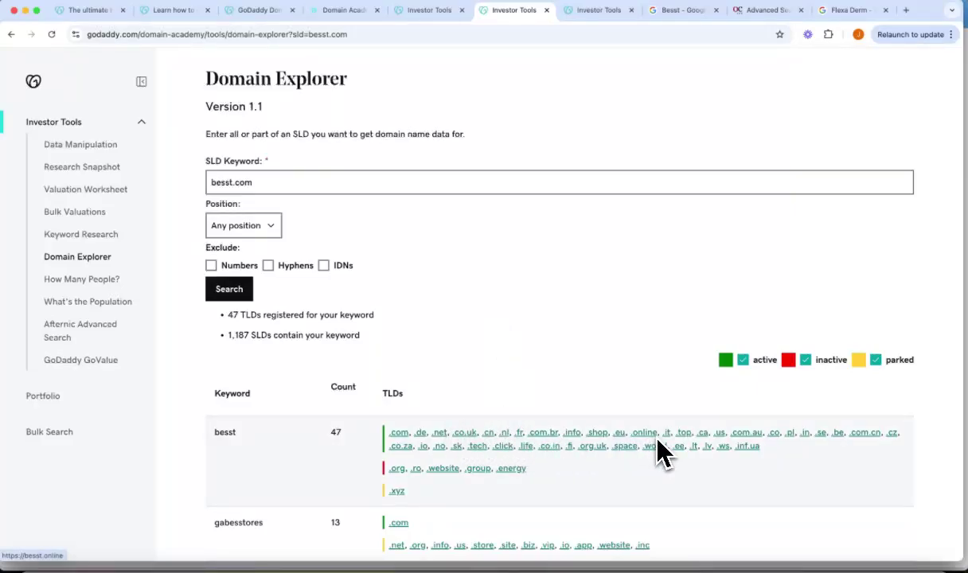
pyautogui.scroll(-3, 658, 441)
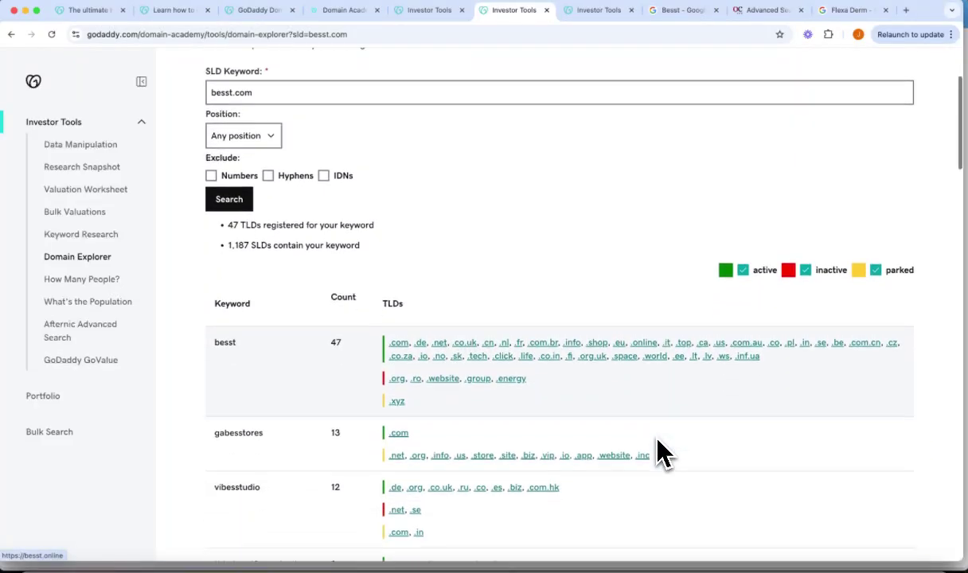
pyautogui.scroll(-1, 374, 469)
pyautogui.scroll(-4, 344, 486)
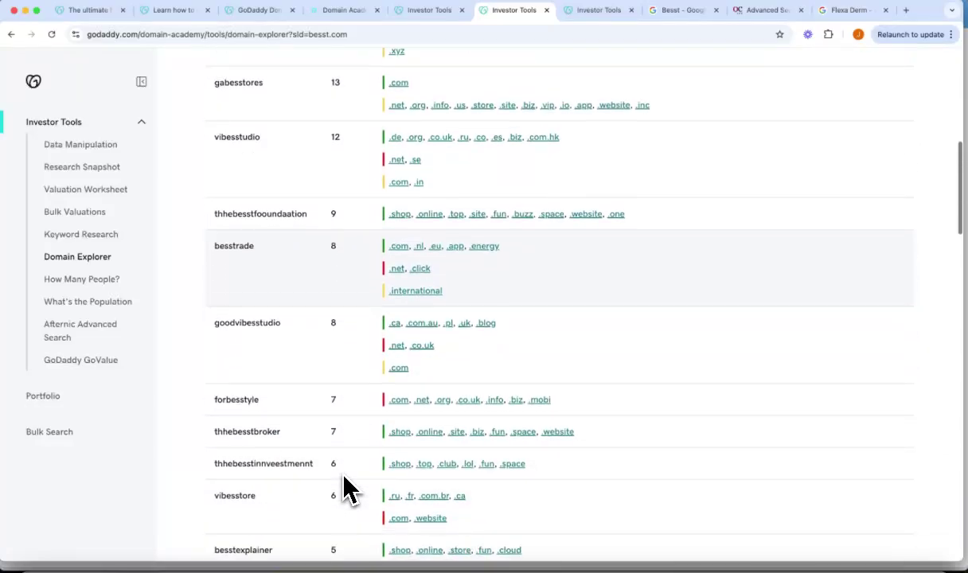
pyautogui.scroll(10, 333, 473)
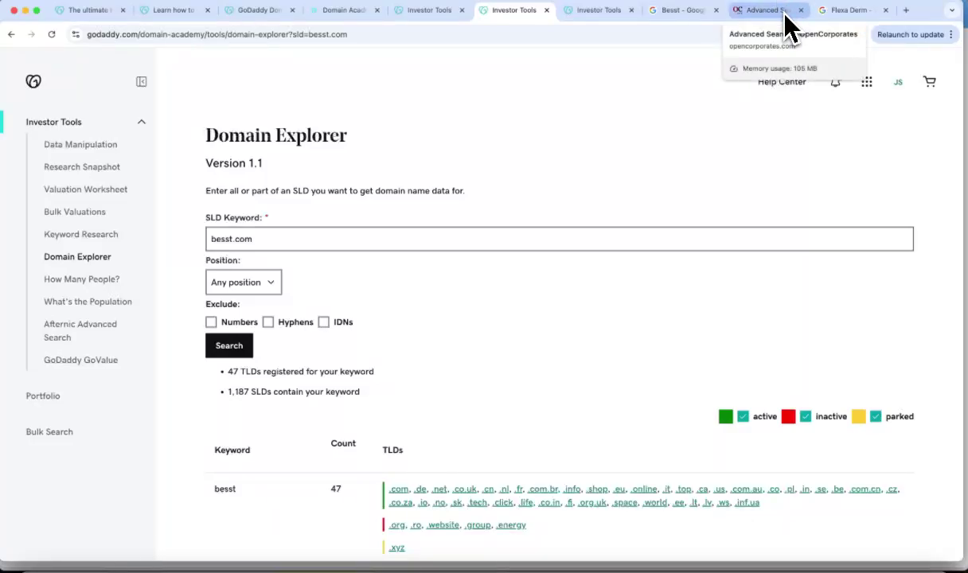
# Review Google's results for the exact spelling Flexa Derm instead of Plexaderm, and return to the FlexaDerm.com valuation worksheet
pyautogui.click(836, 16)
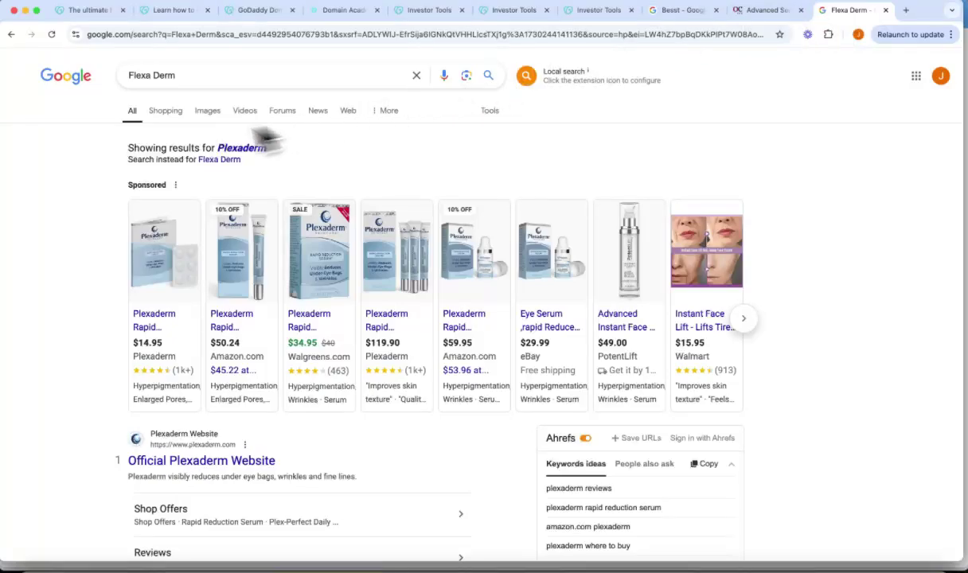
pyautogui.click(223, 159)
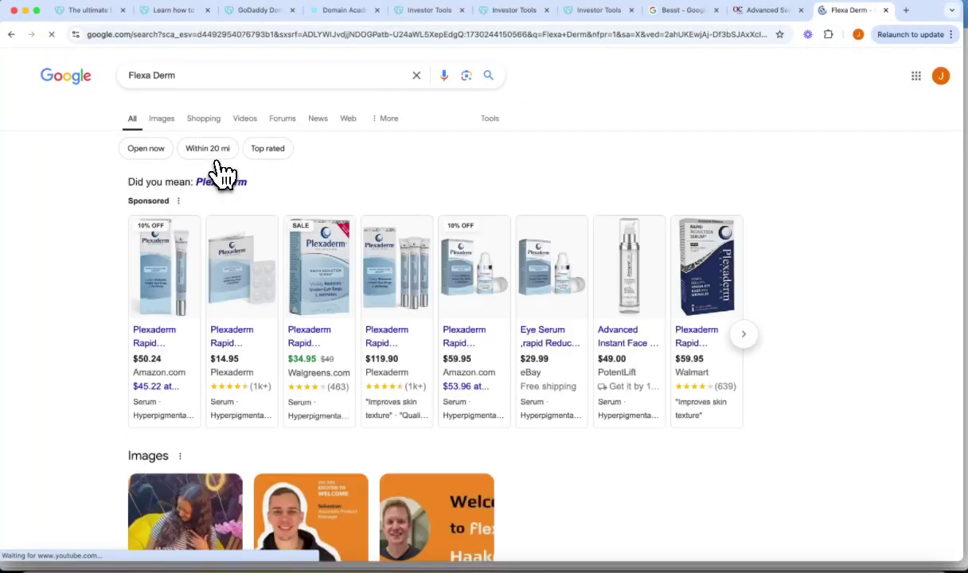
pyautogui.scroll(-5, 212, 334)
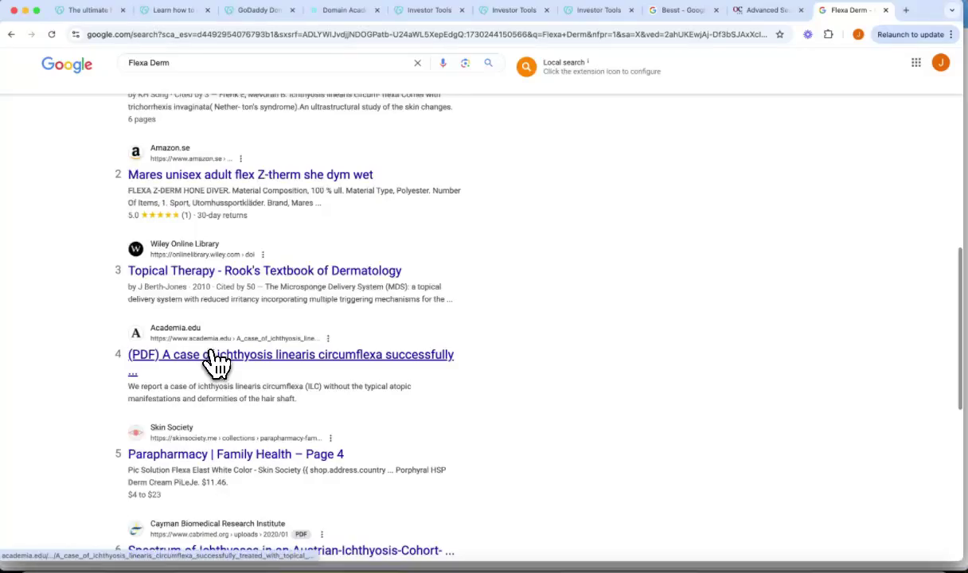
pyautogui.scroll(3, 217, 365)
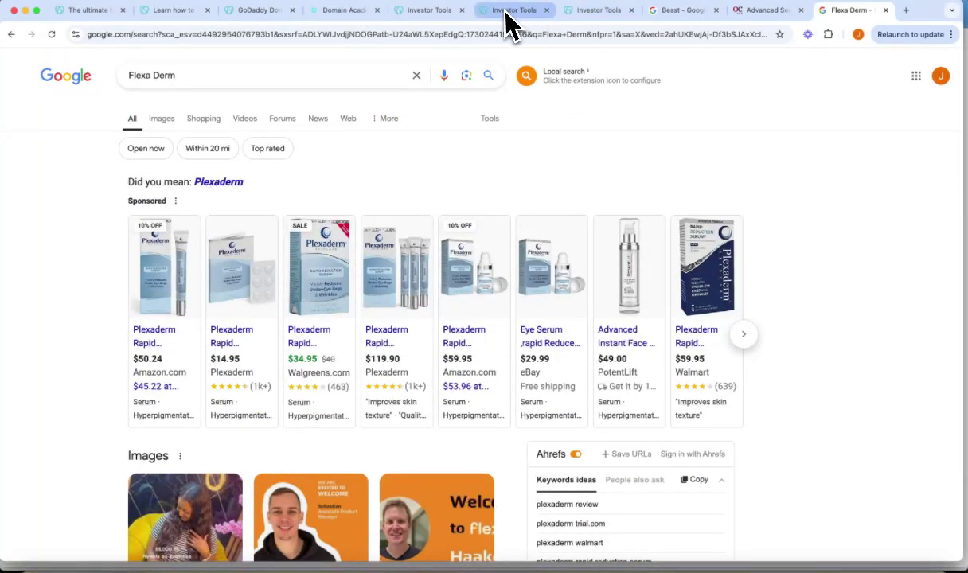
pyautogui.click(432, 19)
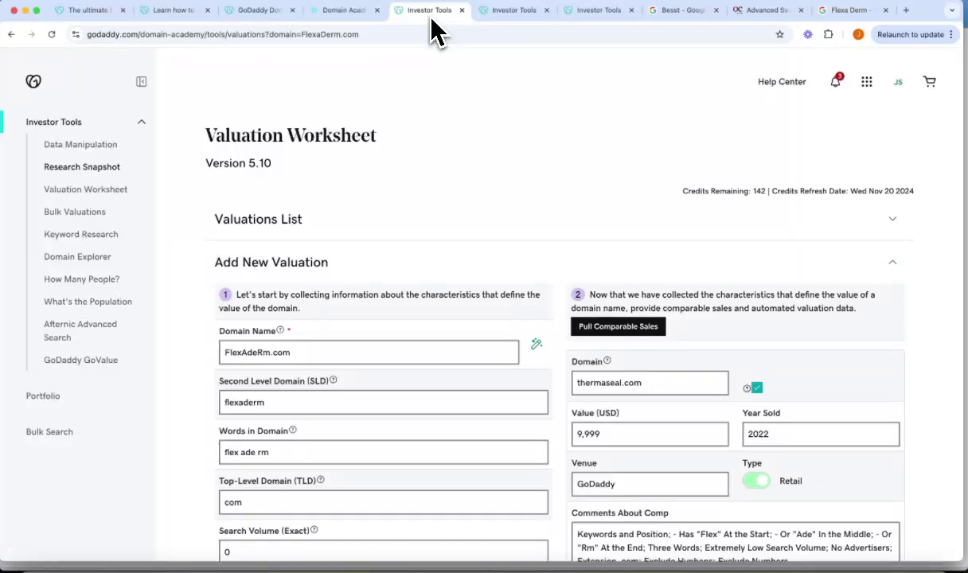